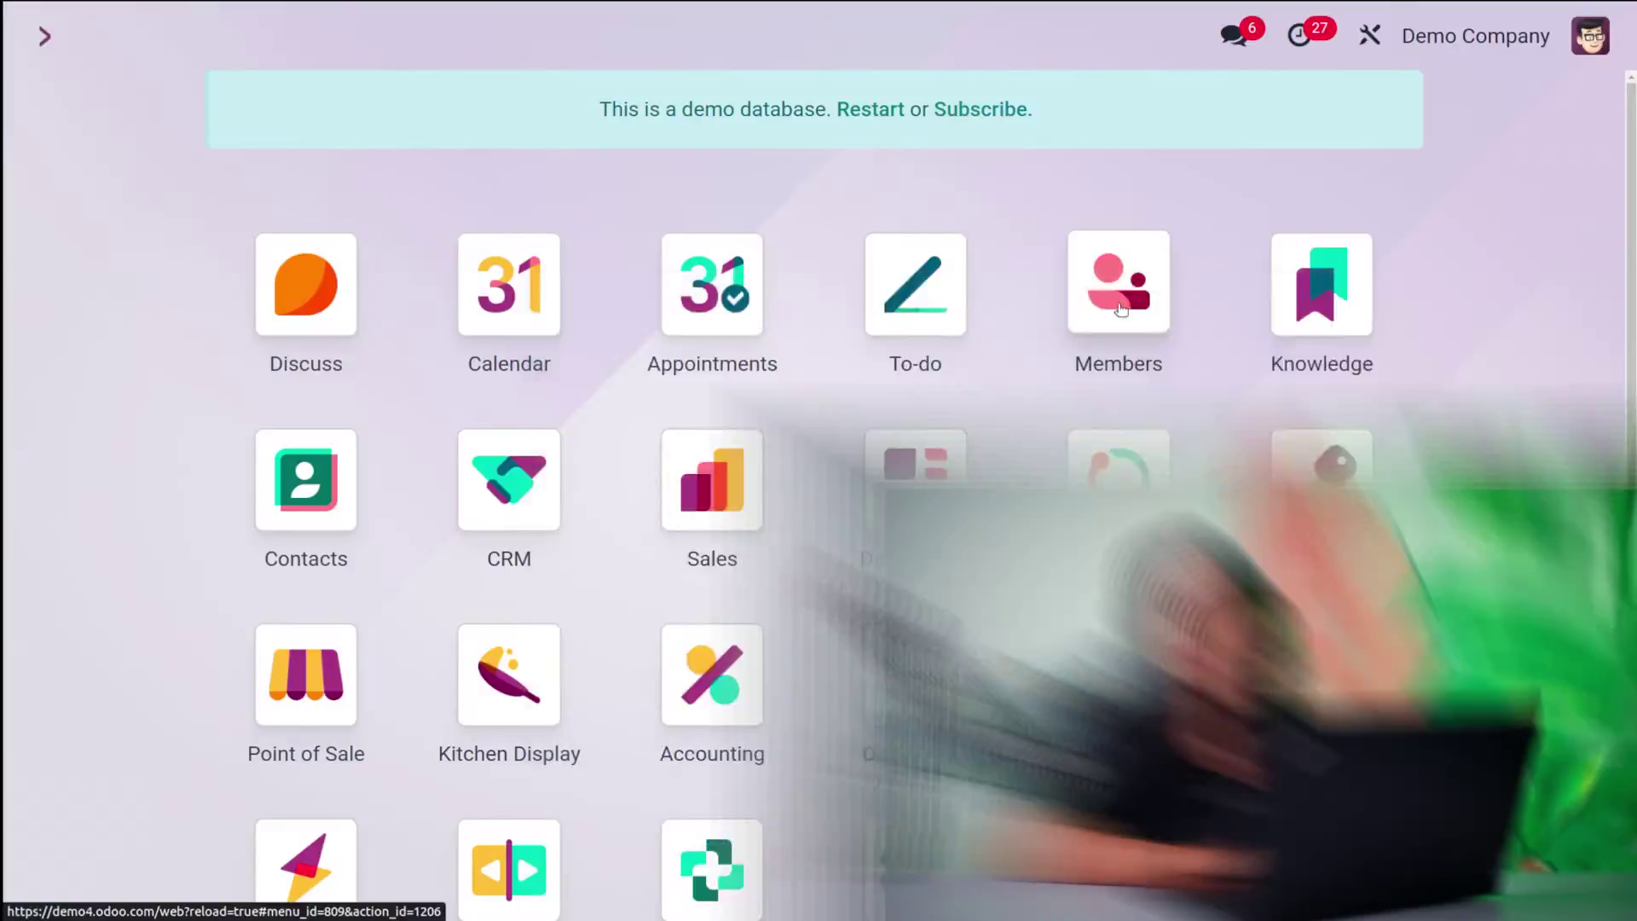
Create a new individual member in the Members app, entering the member's name and Demo Company as the company
click(1117, 314)
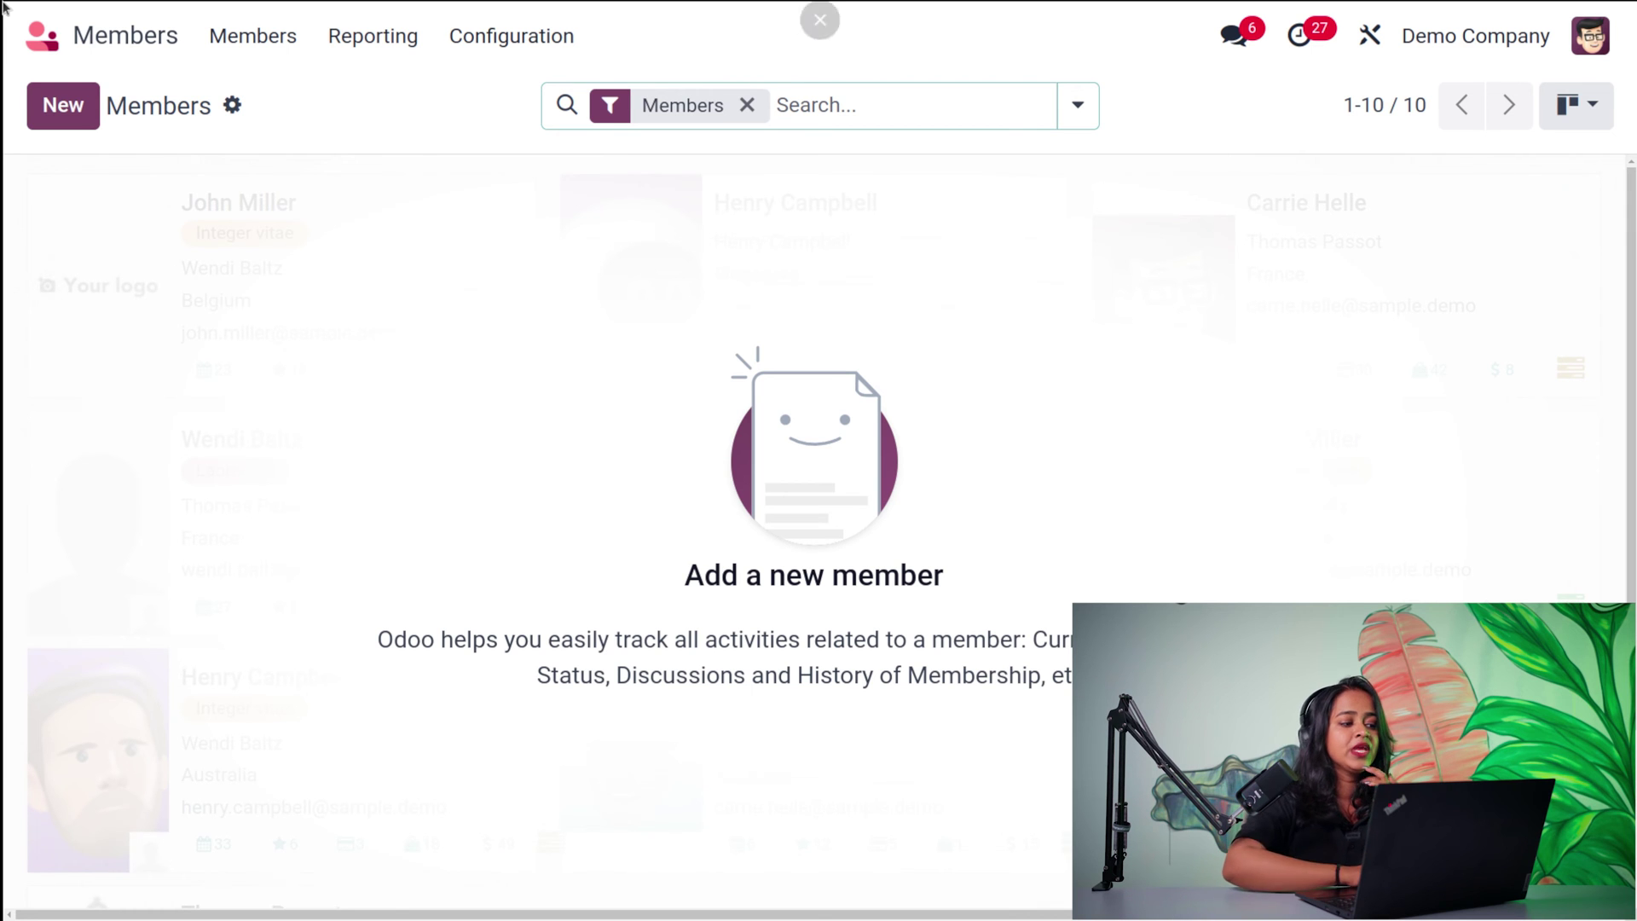
click(65, 104)
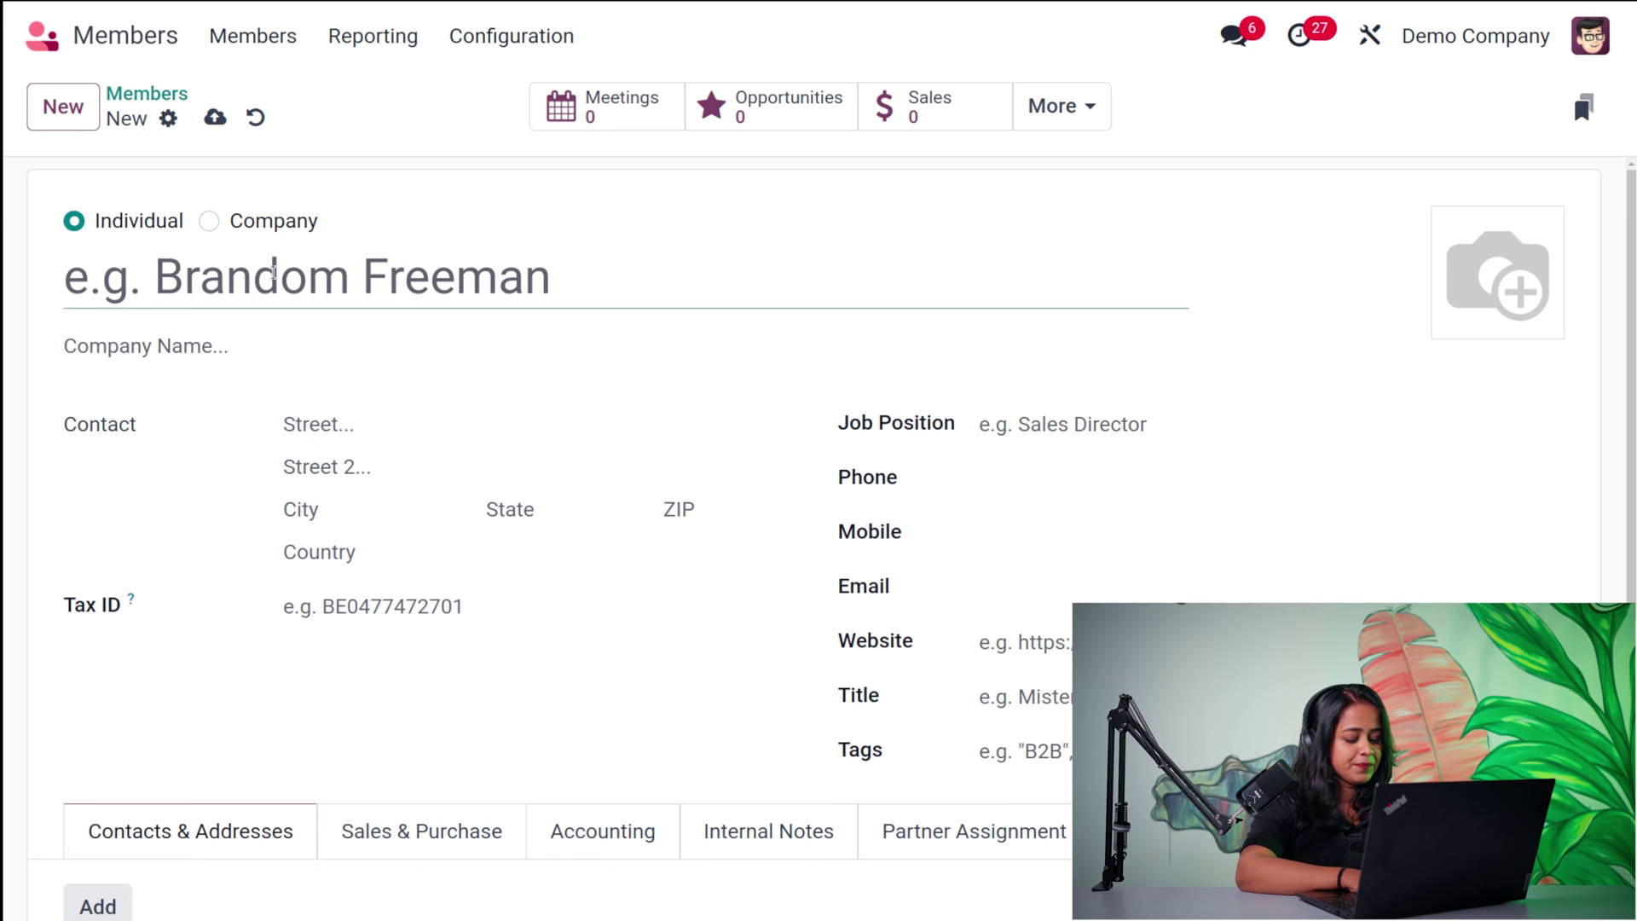
text(John)
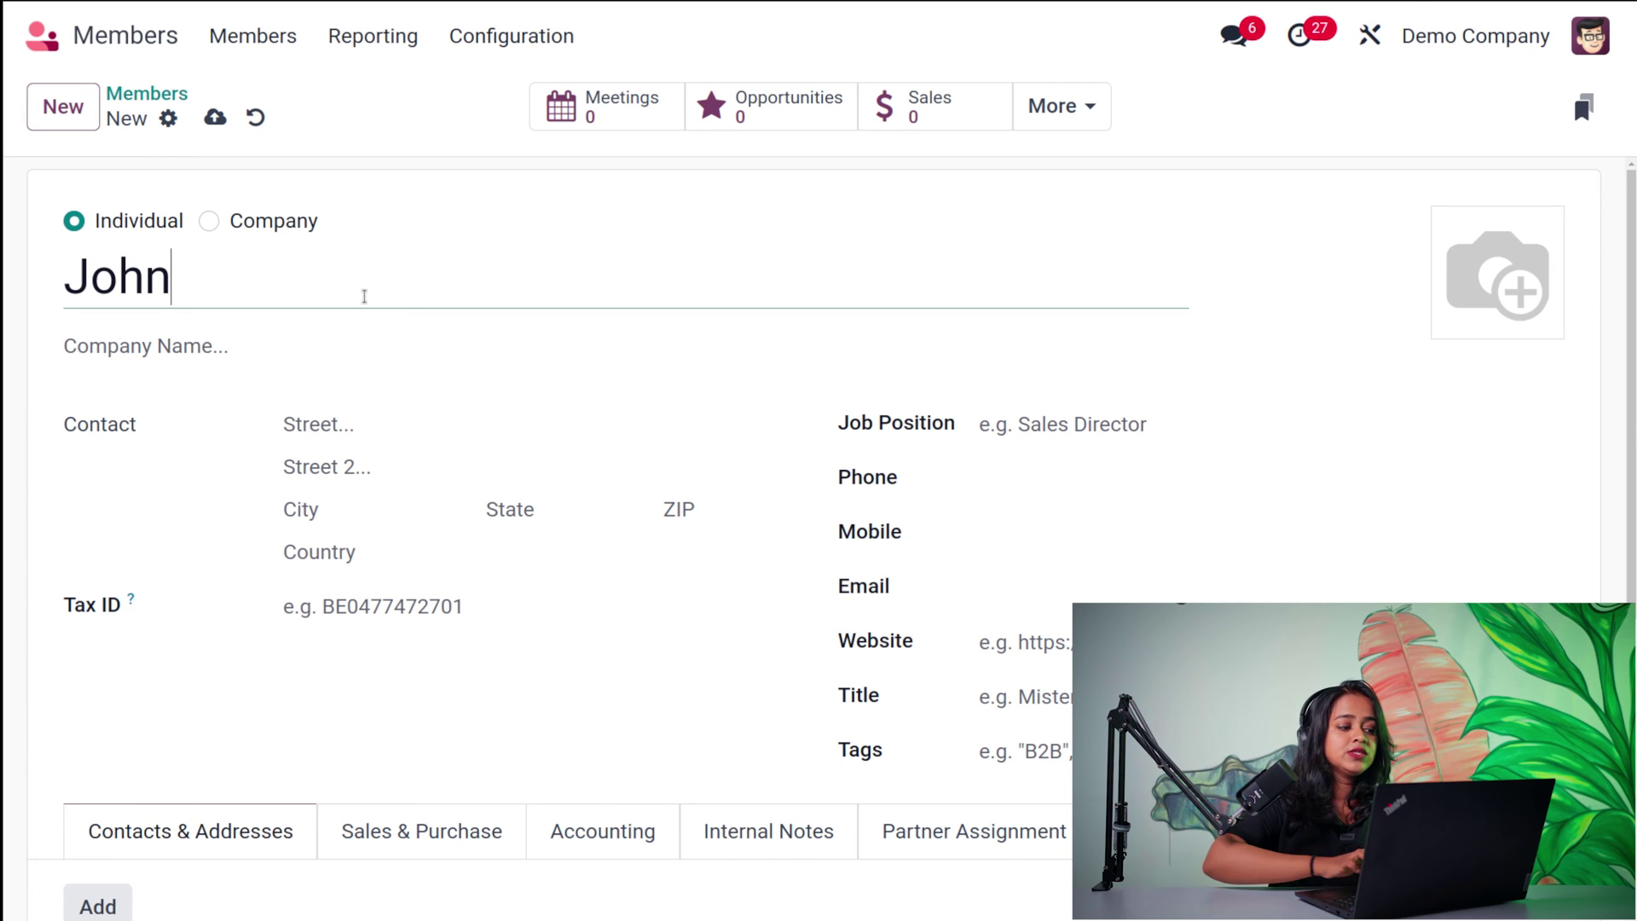
click(270, 345)
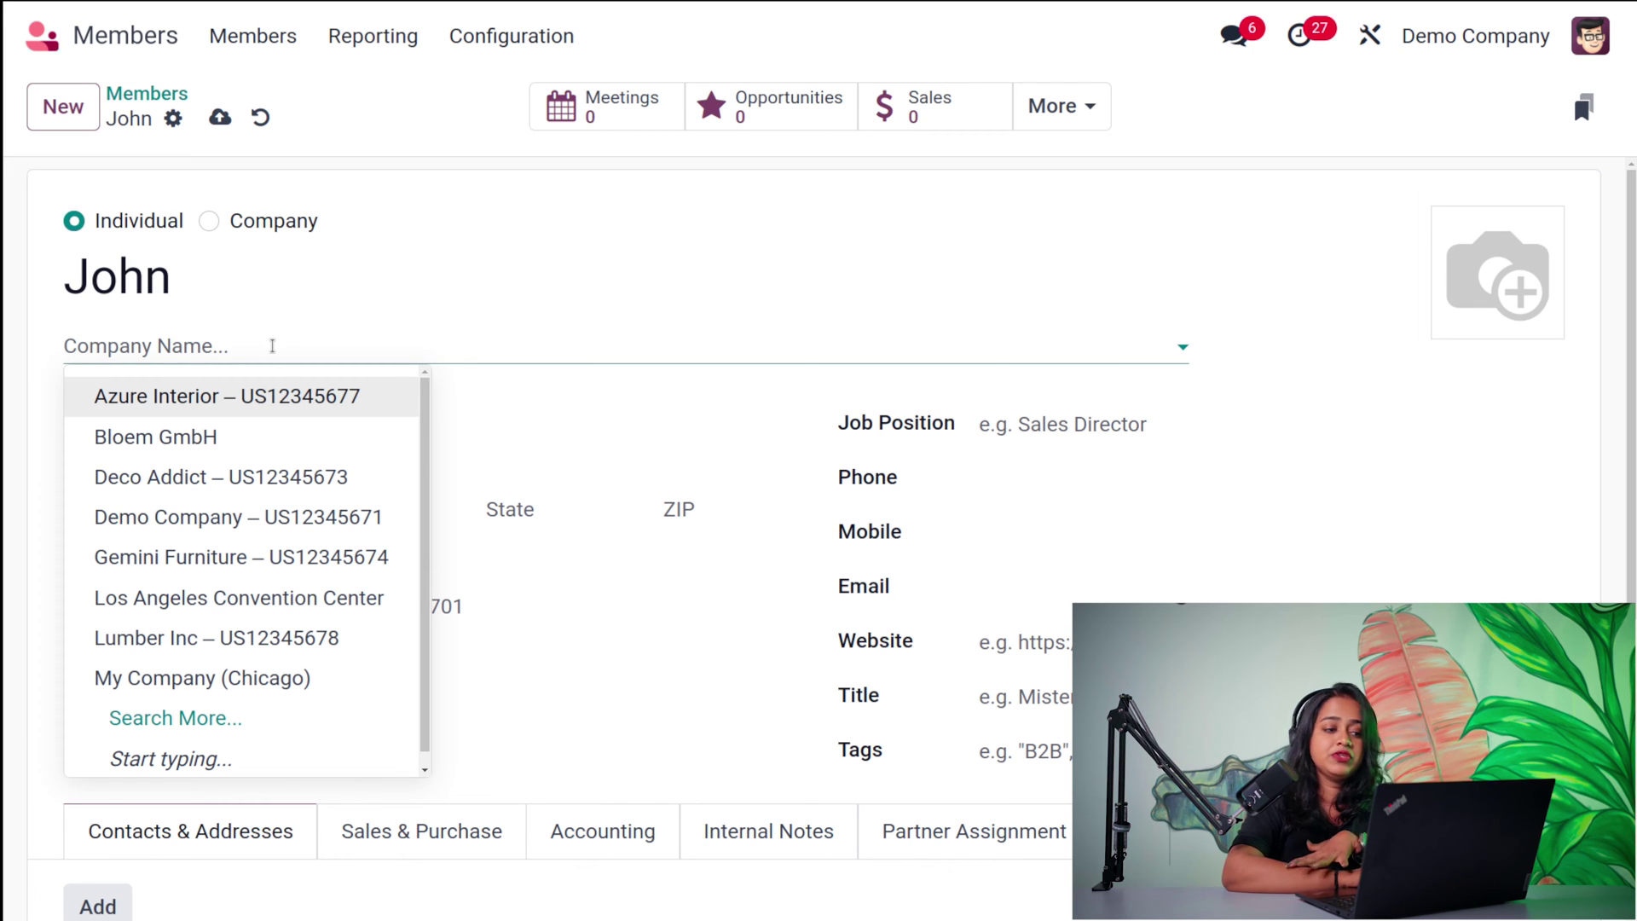
click(203, 520)
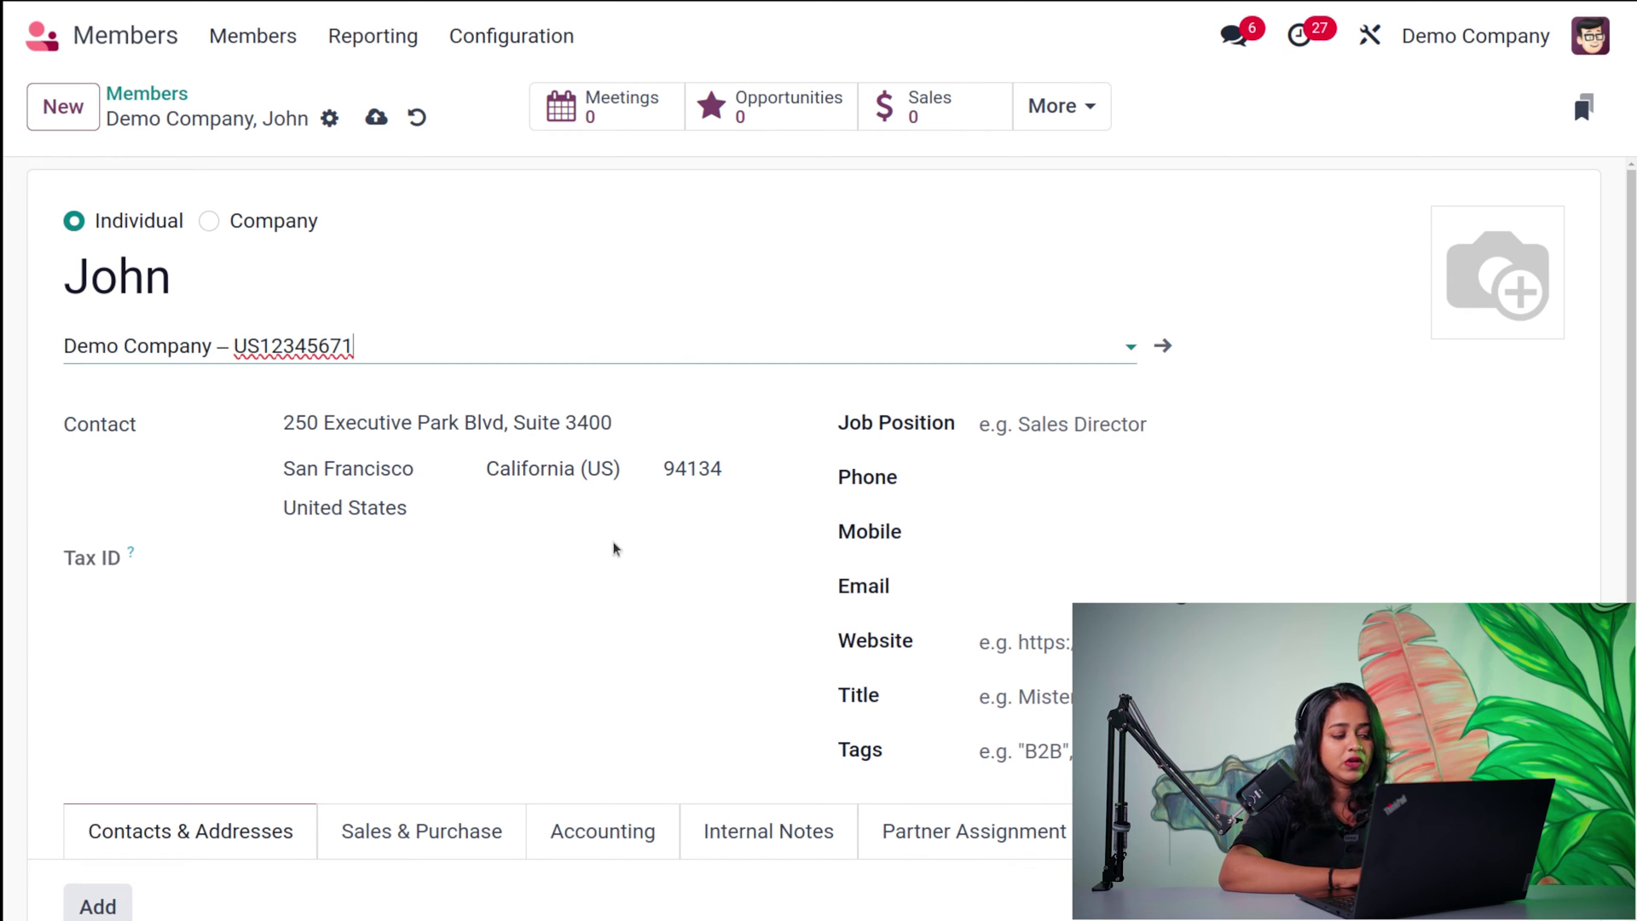
Set the new member's job position to "sales manager"
scroll(741, 566, down, 2)
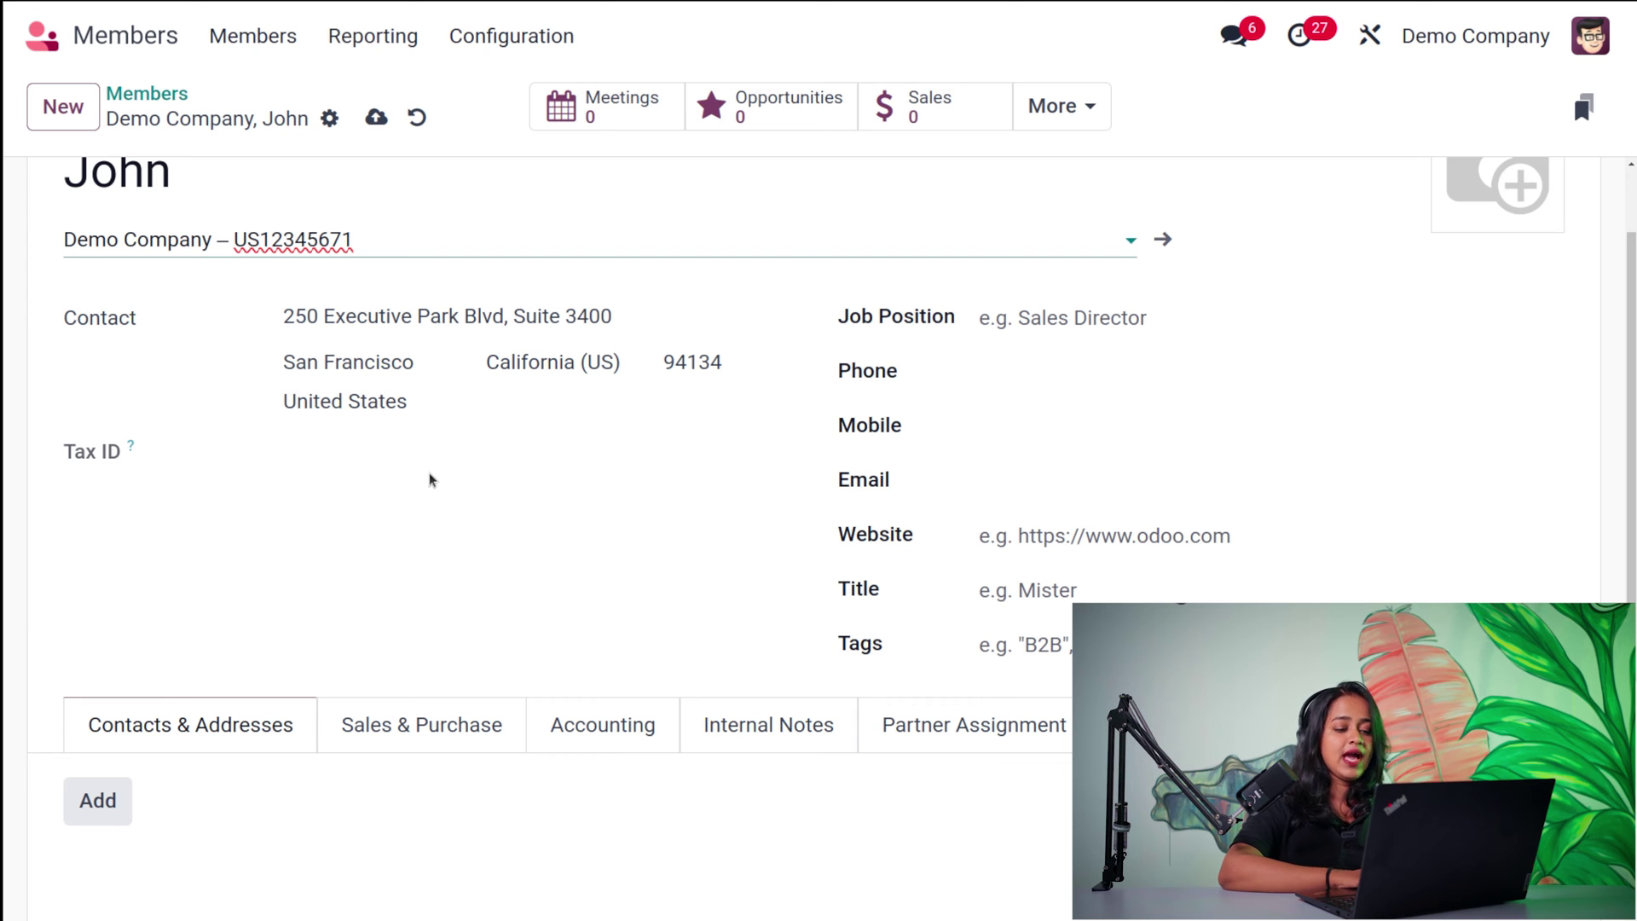
click(1062, 319)
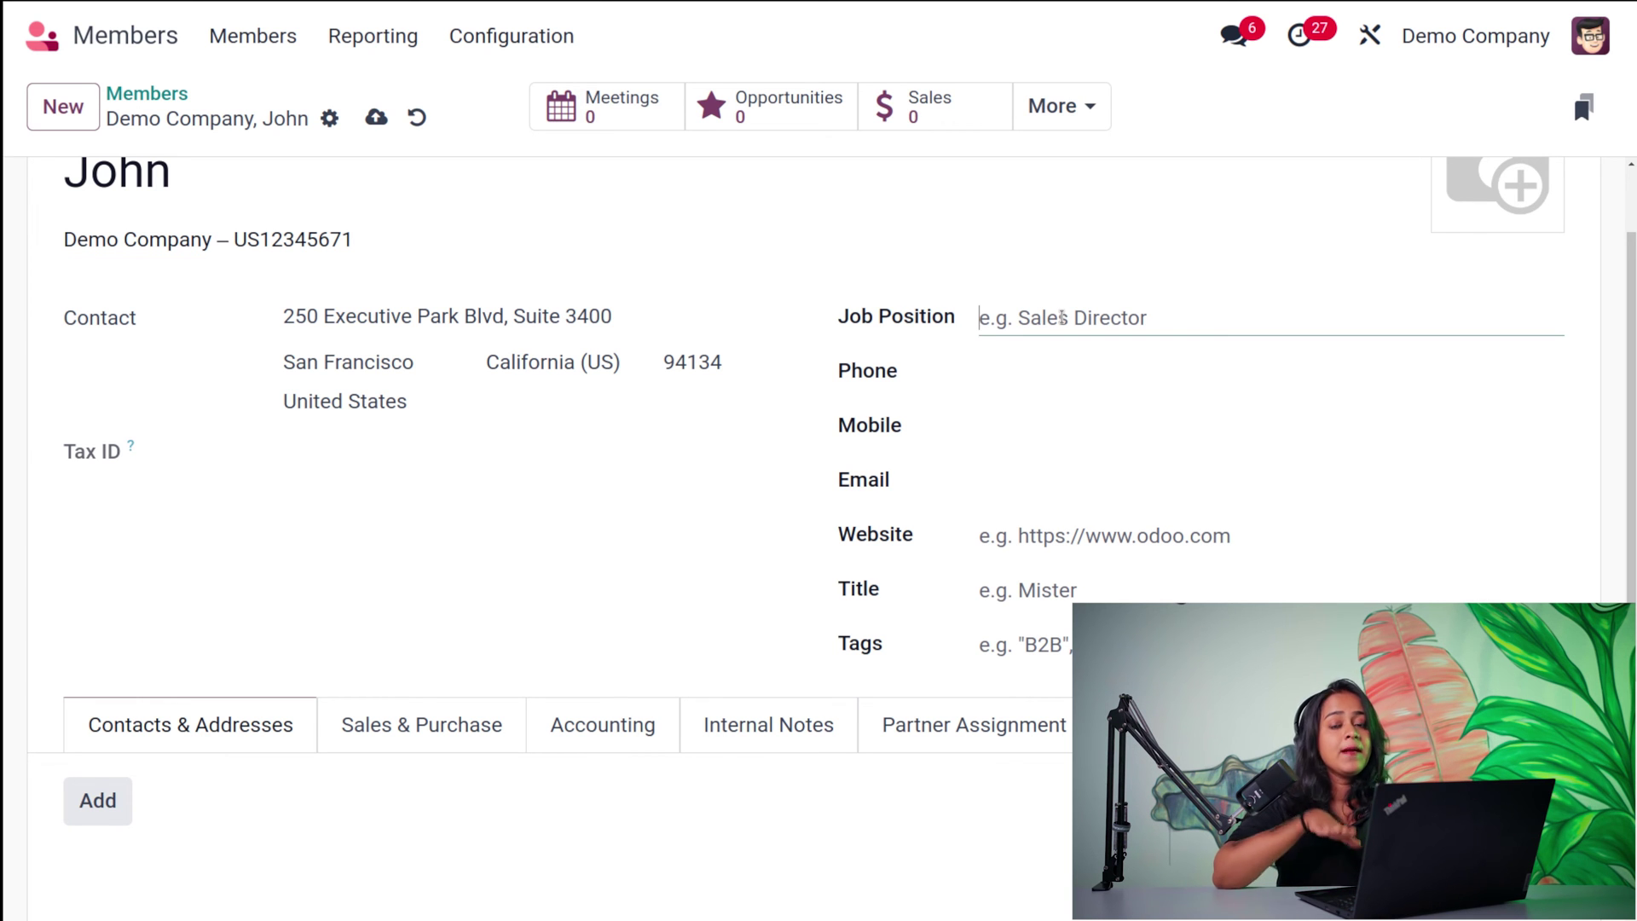
text(sale)
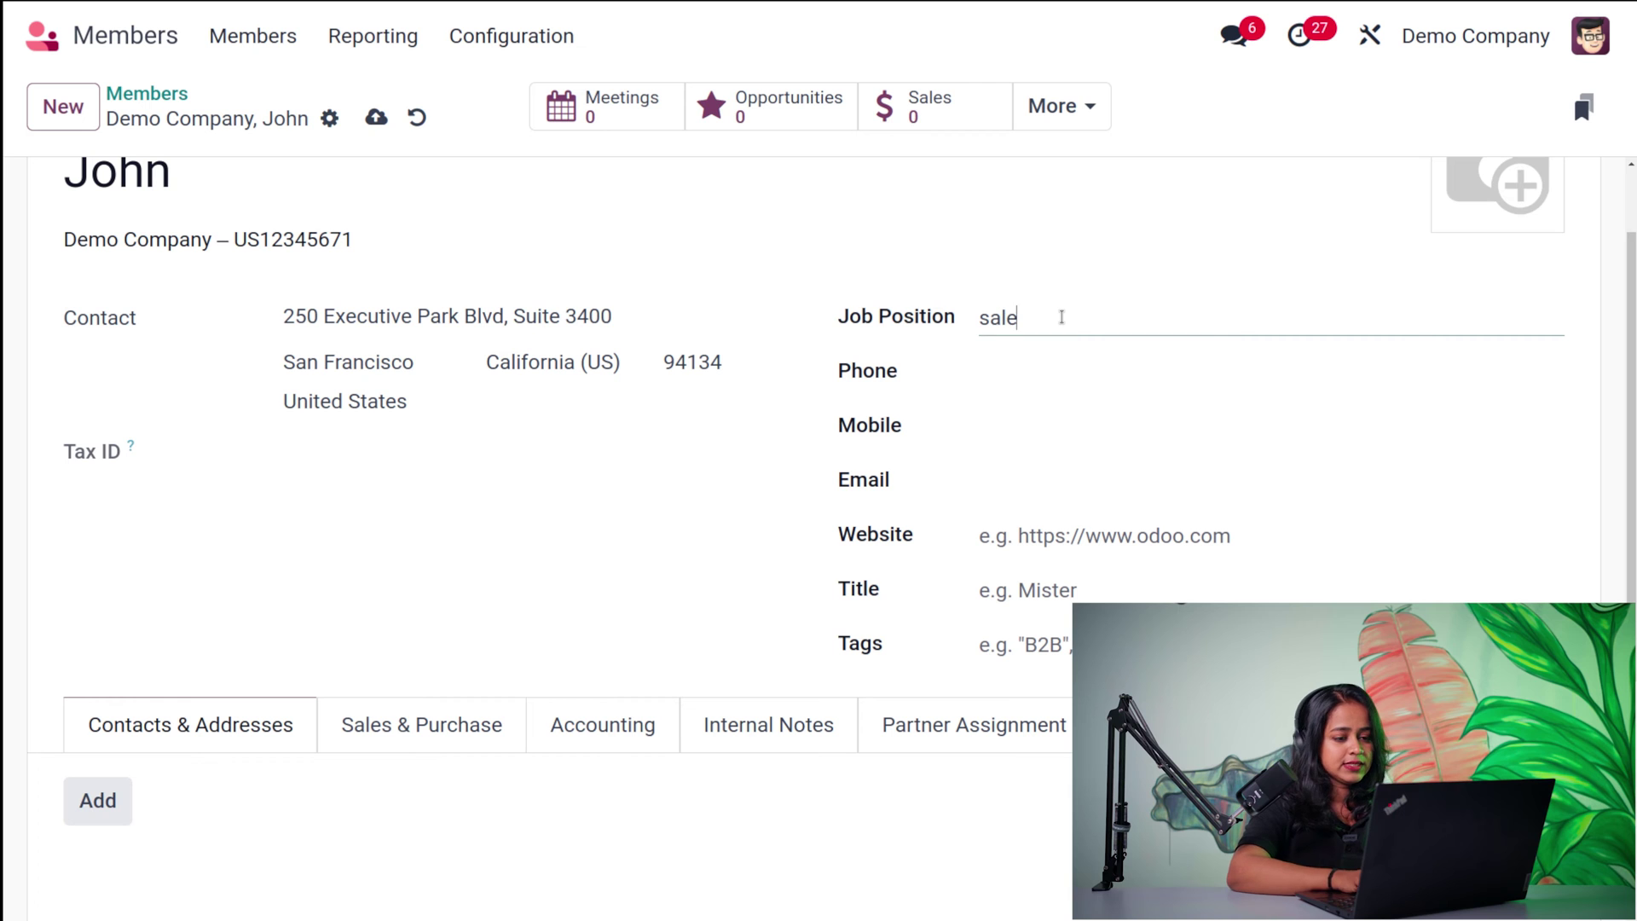
text(s direc)
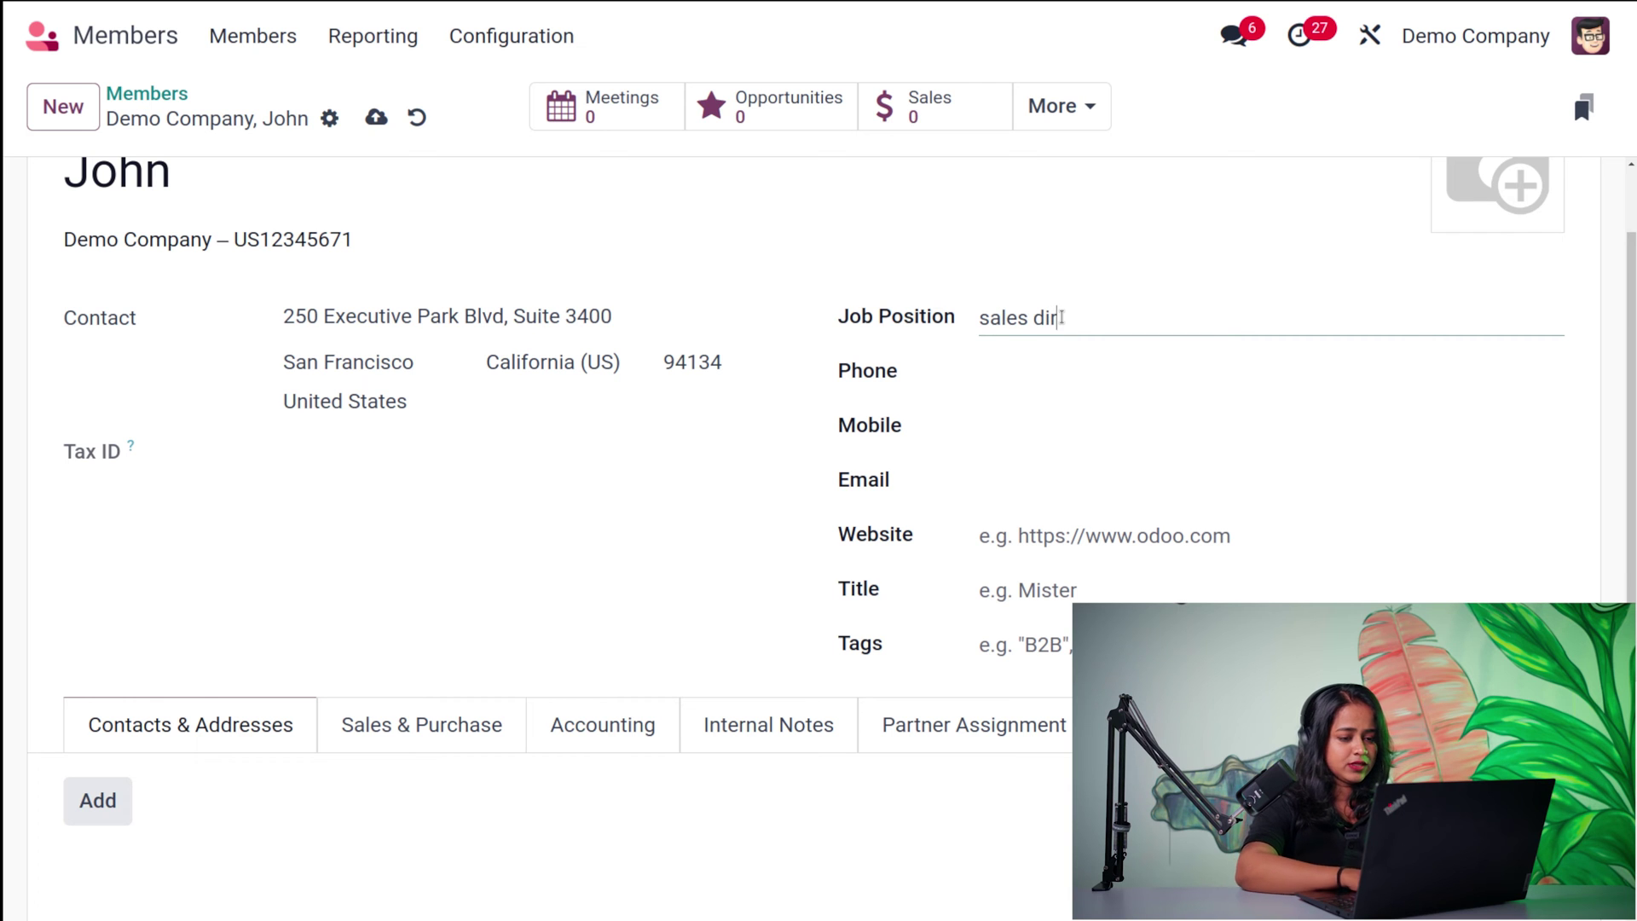
key(BackSpace)
key(BackSpace)
key(BackSpace)
key(BackSpace)
key(BackSpace)
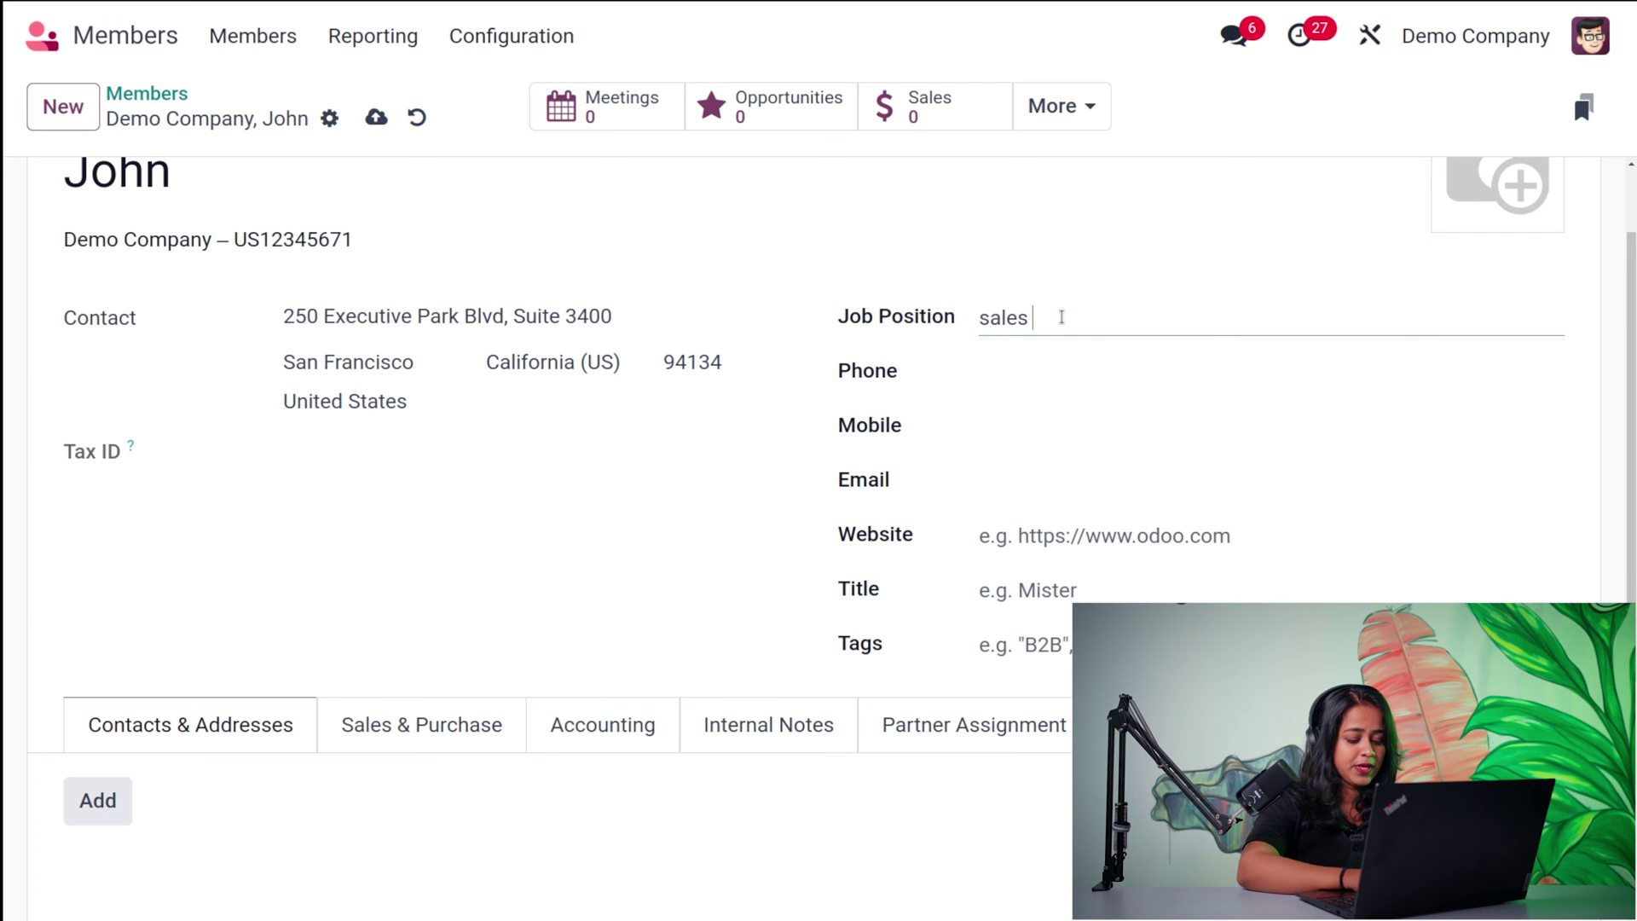
text(manger)
key(BackSpace)
key(BackSpace)
key(BackSpace)
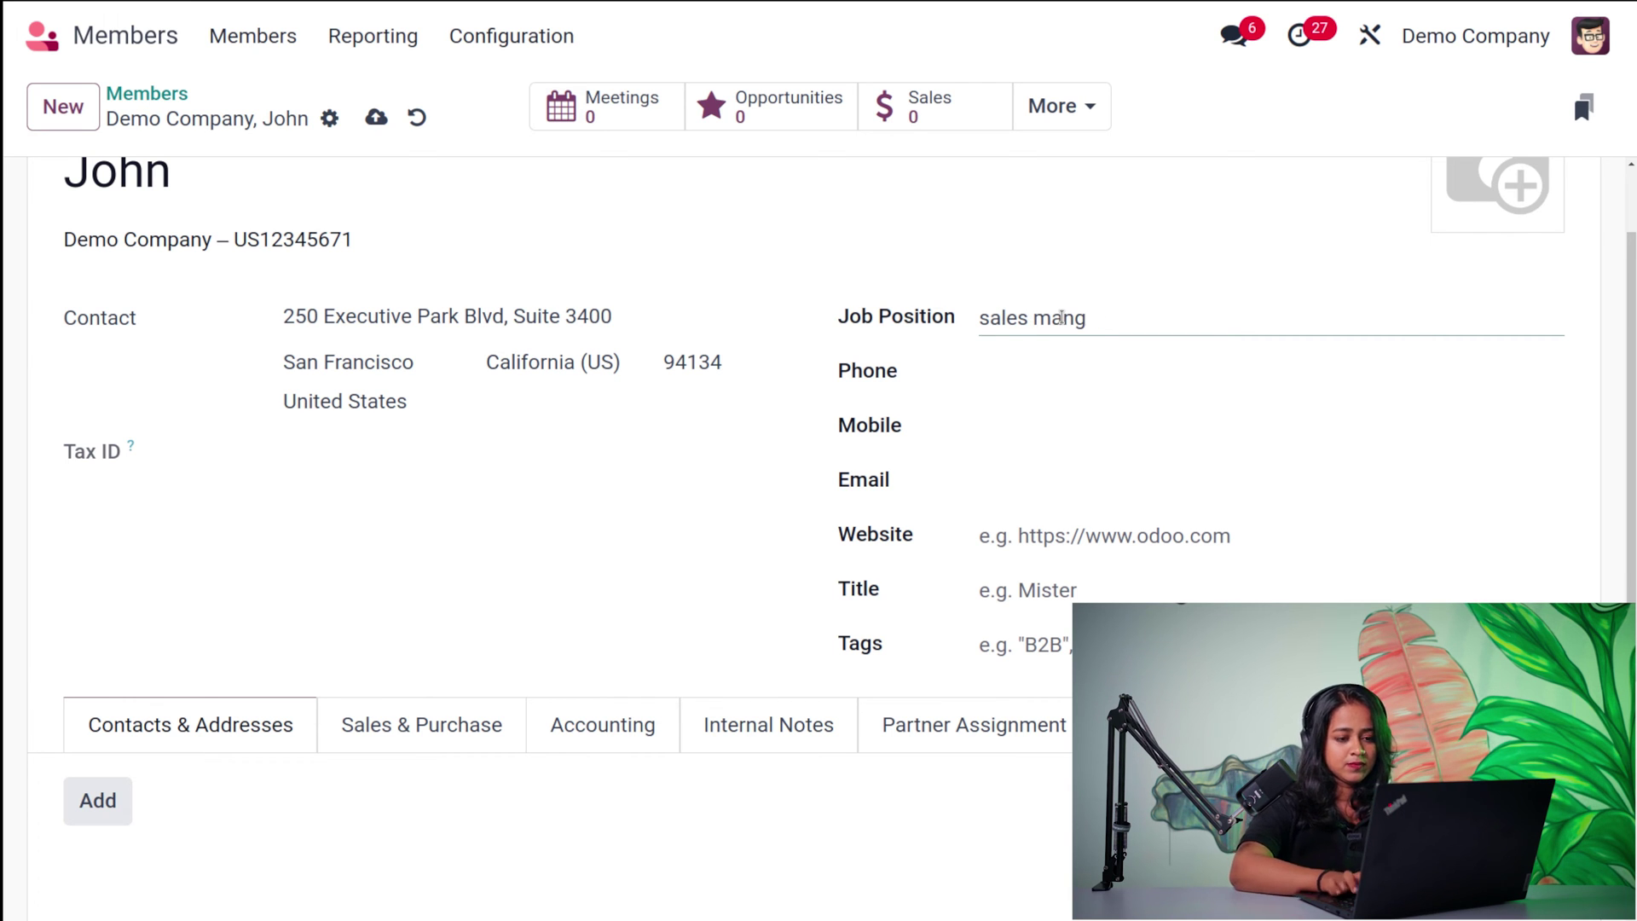
text(ager)
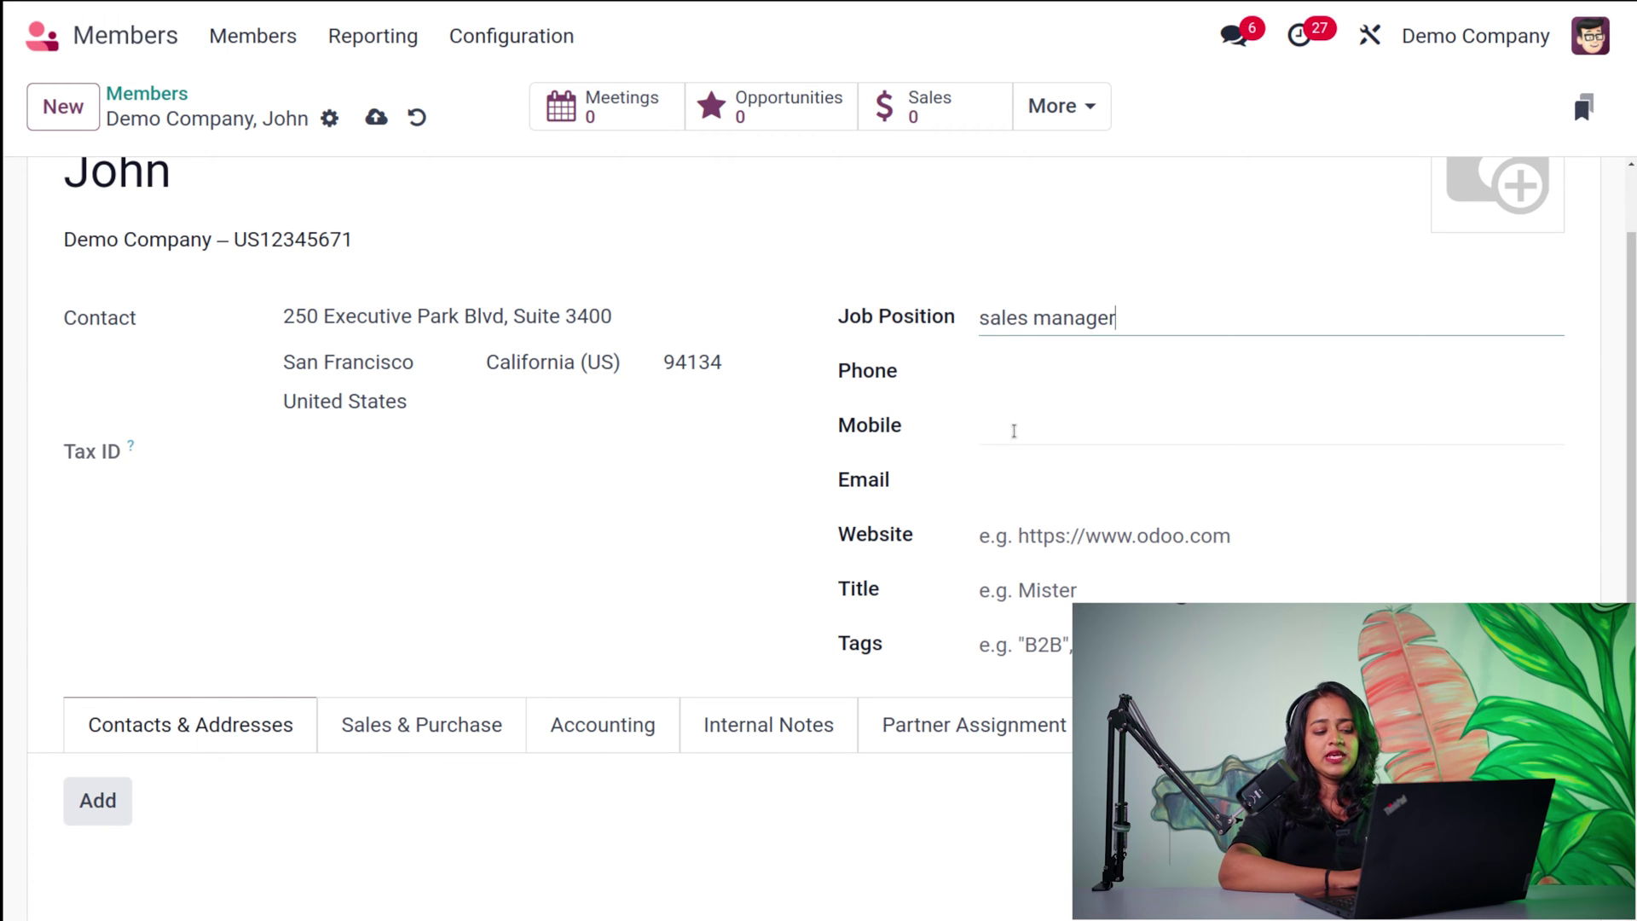
Set the member's title to Mister and add the Employees tag
click(1055, 534)
click(1013, 586)
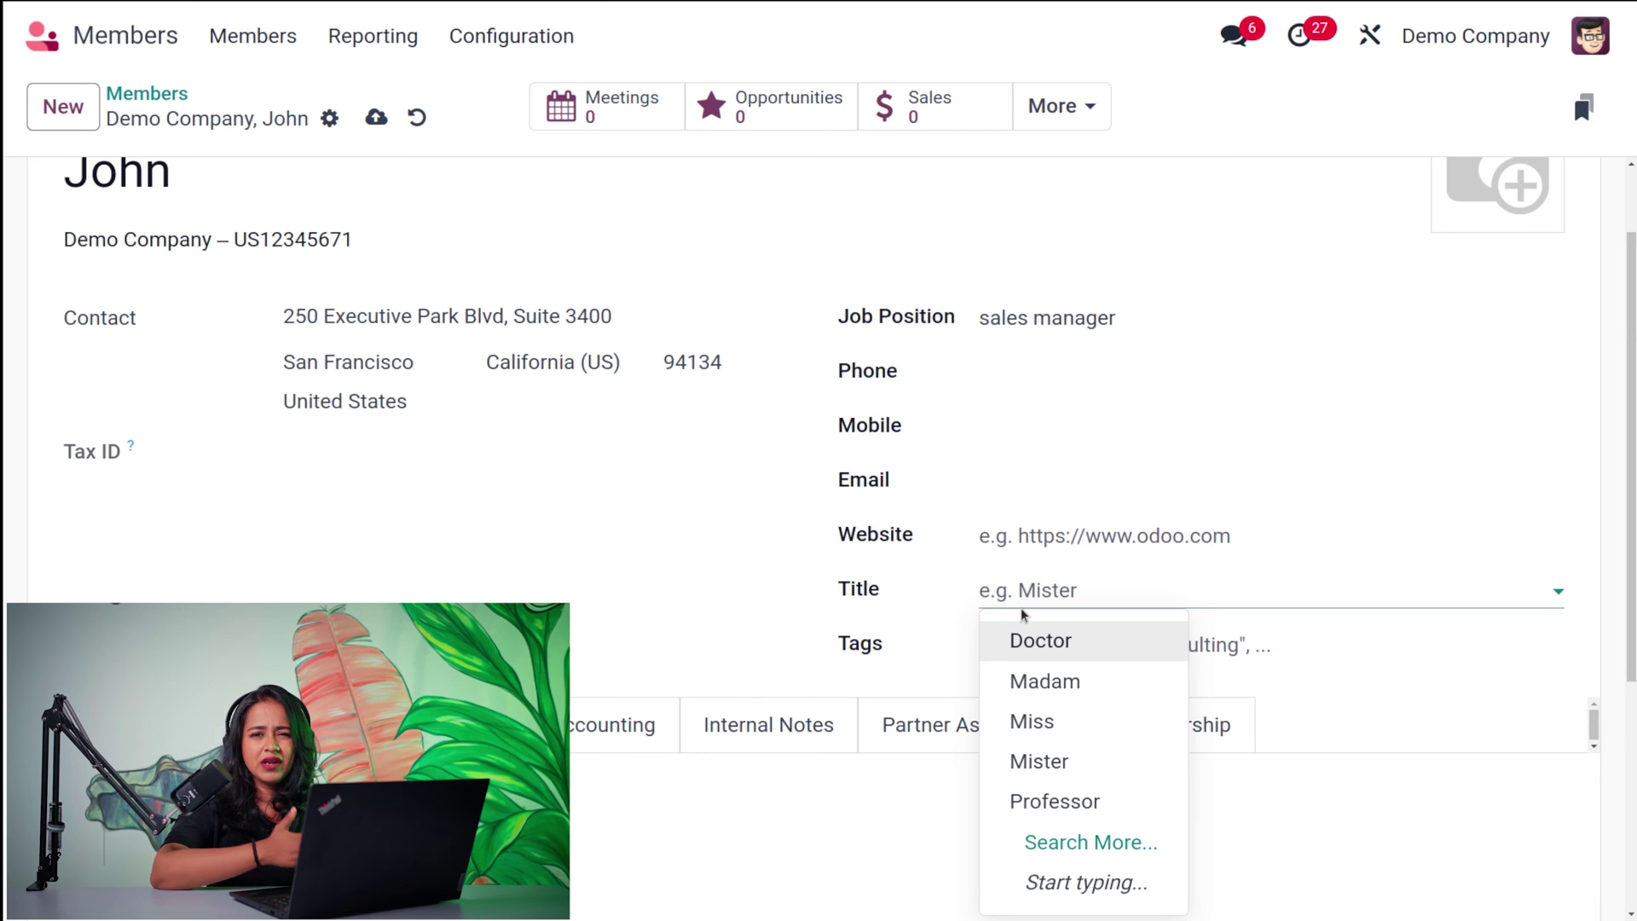
click(1040, 761)
click(1058, 645)
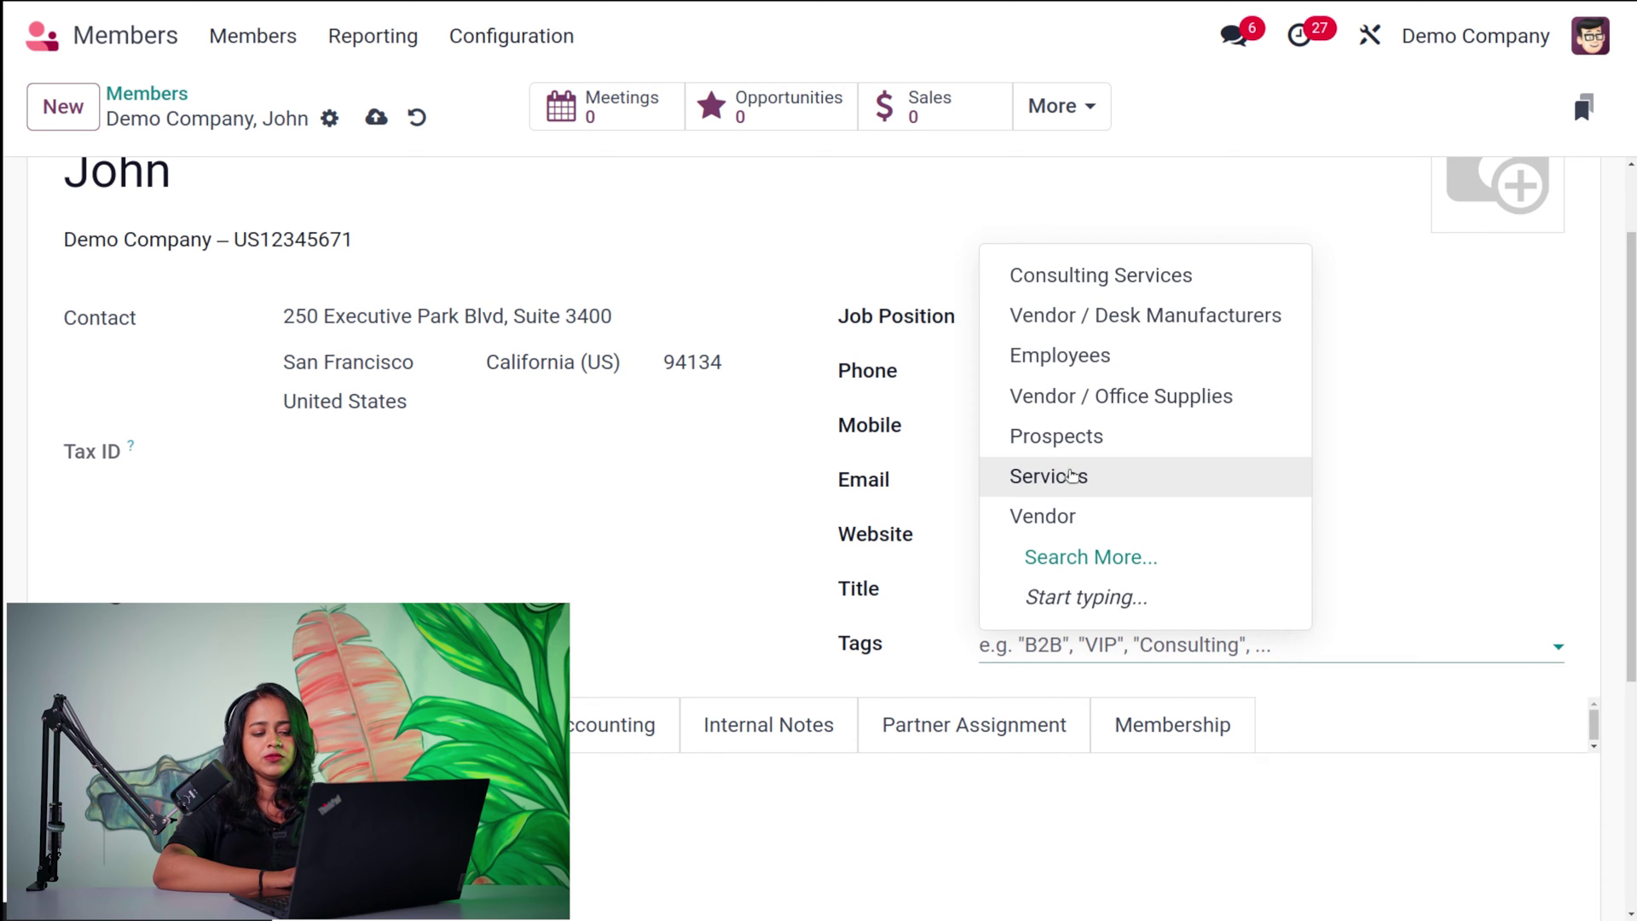
click(1089, 368)
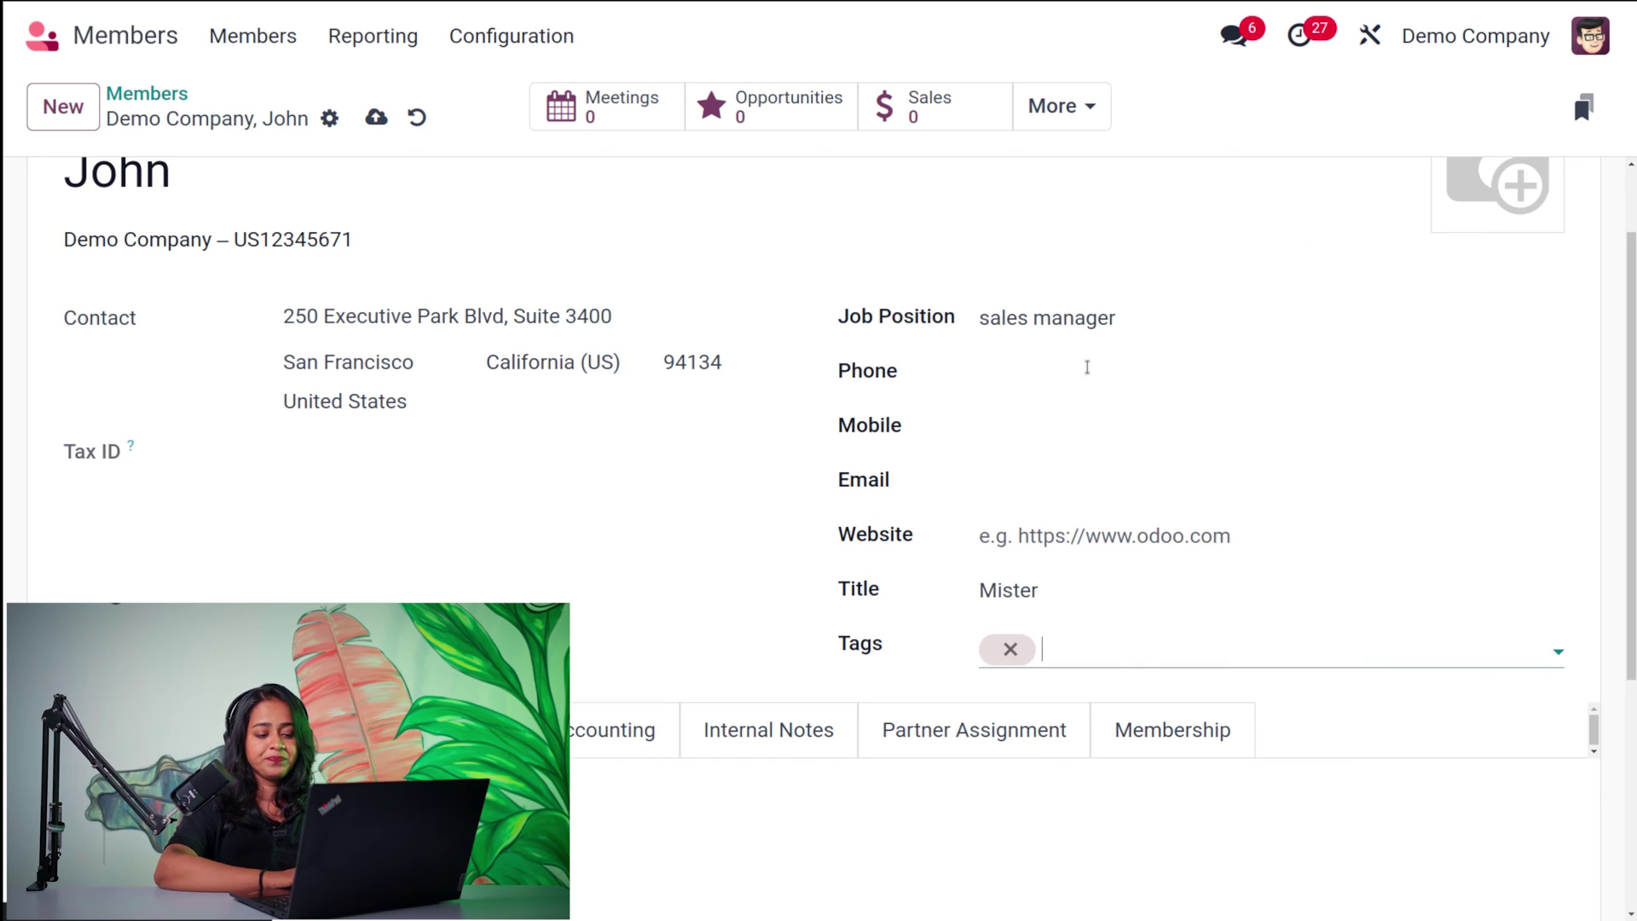
Add an Other Address contact named "other address" to the member, saving it and starting another contact
scroll(607, 631, down, 4)
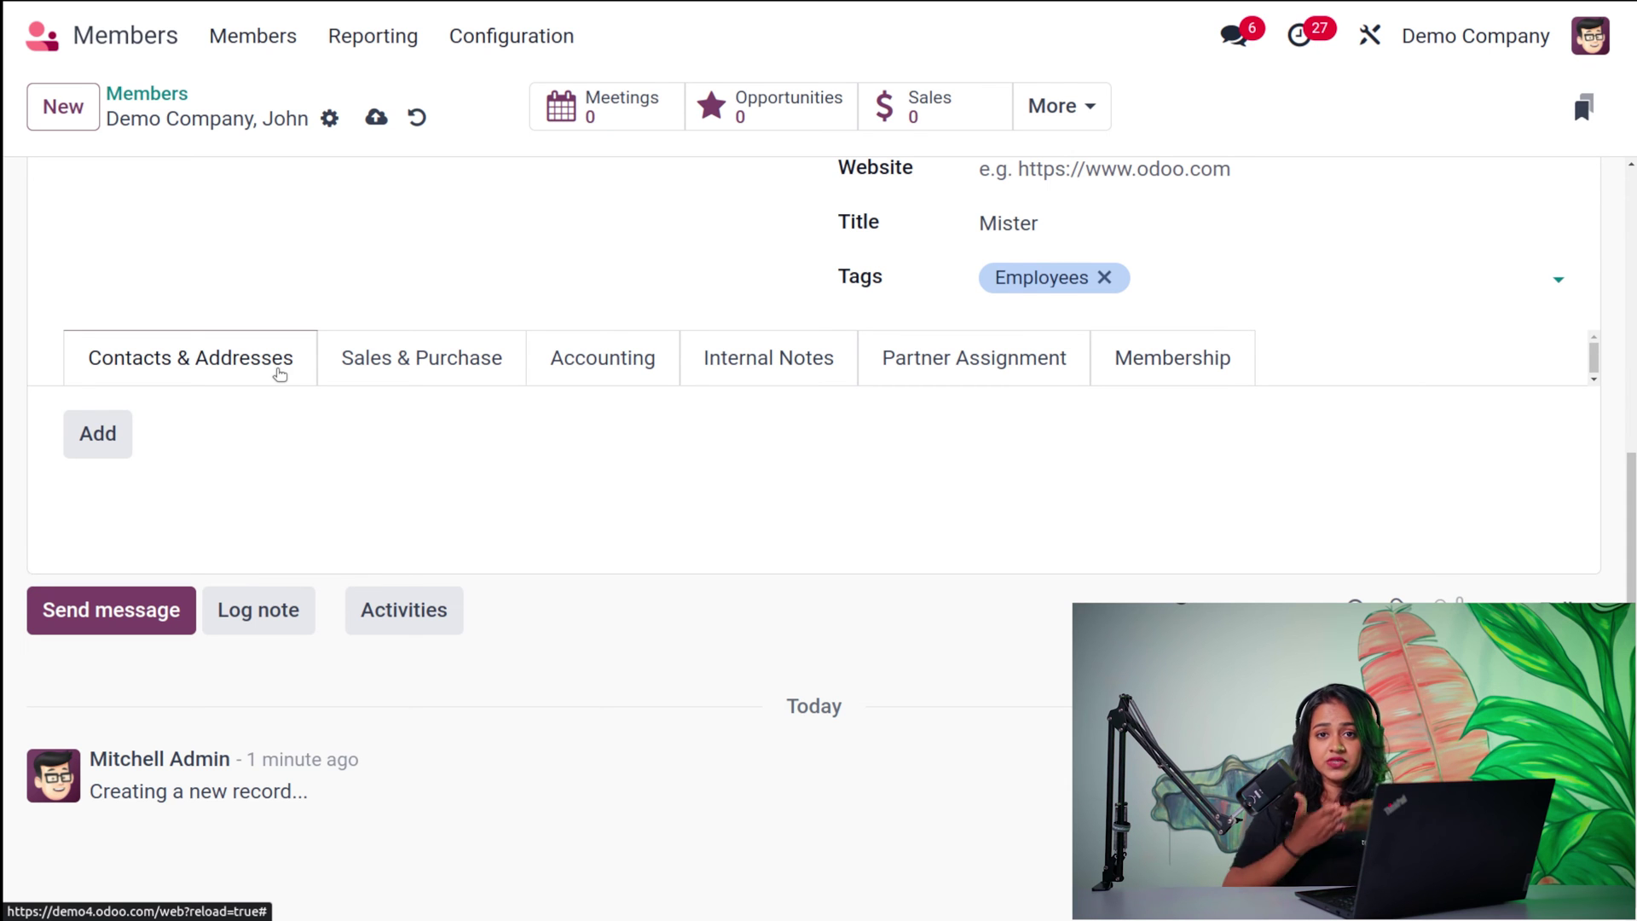
click(85, 444)
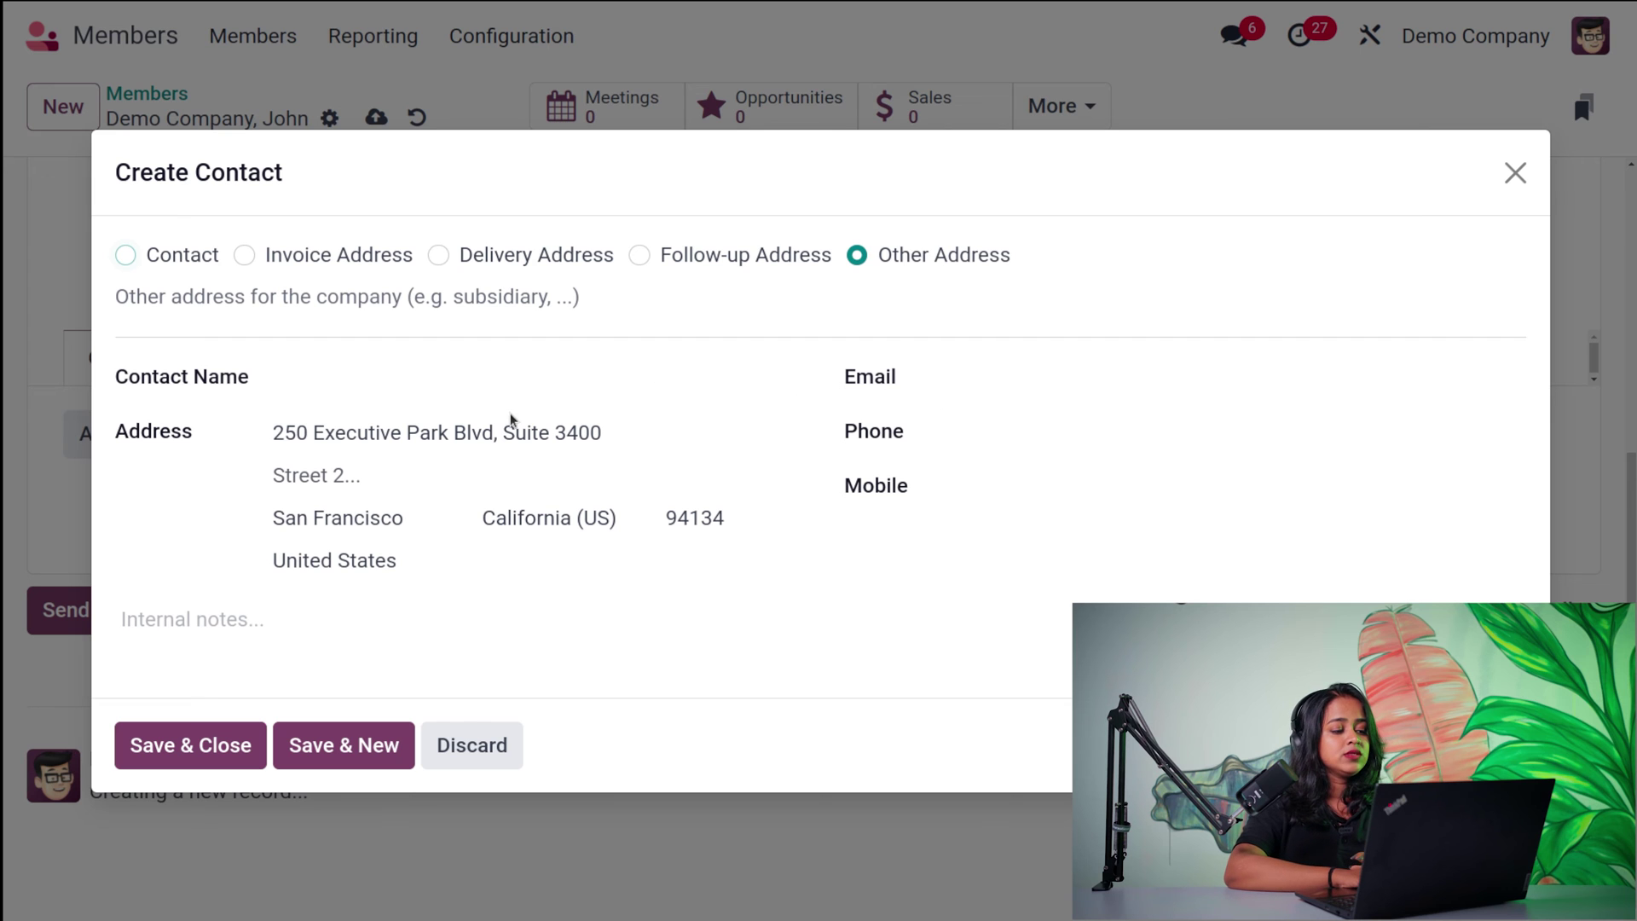
click(437, 370)
text(other)
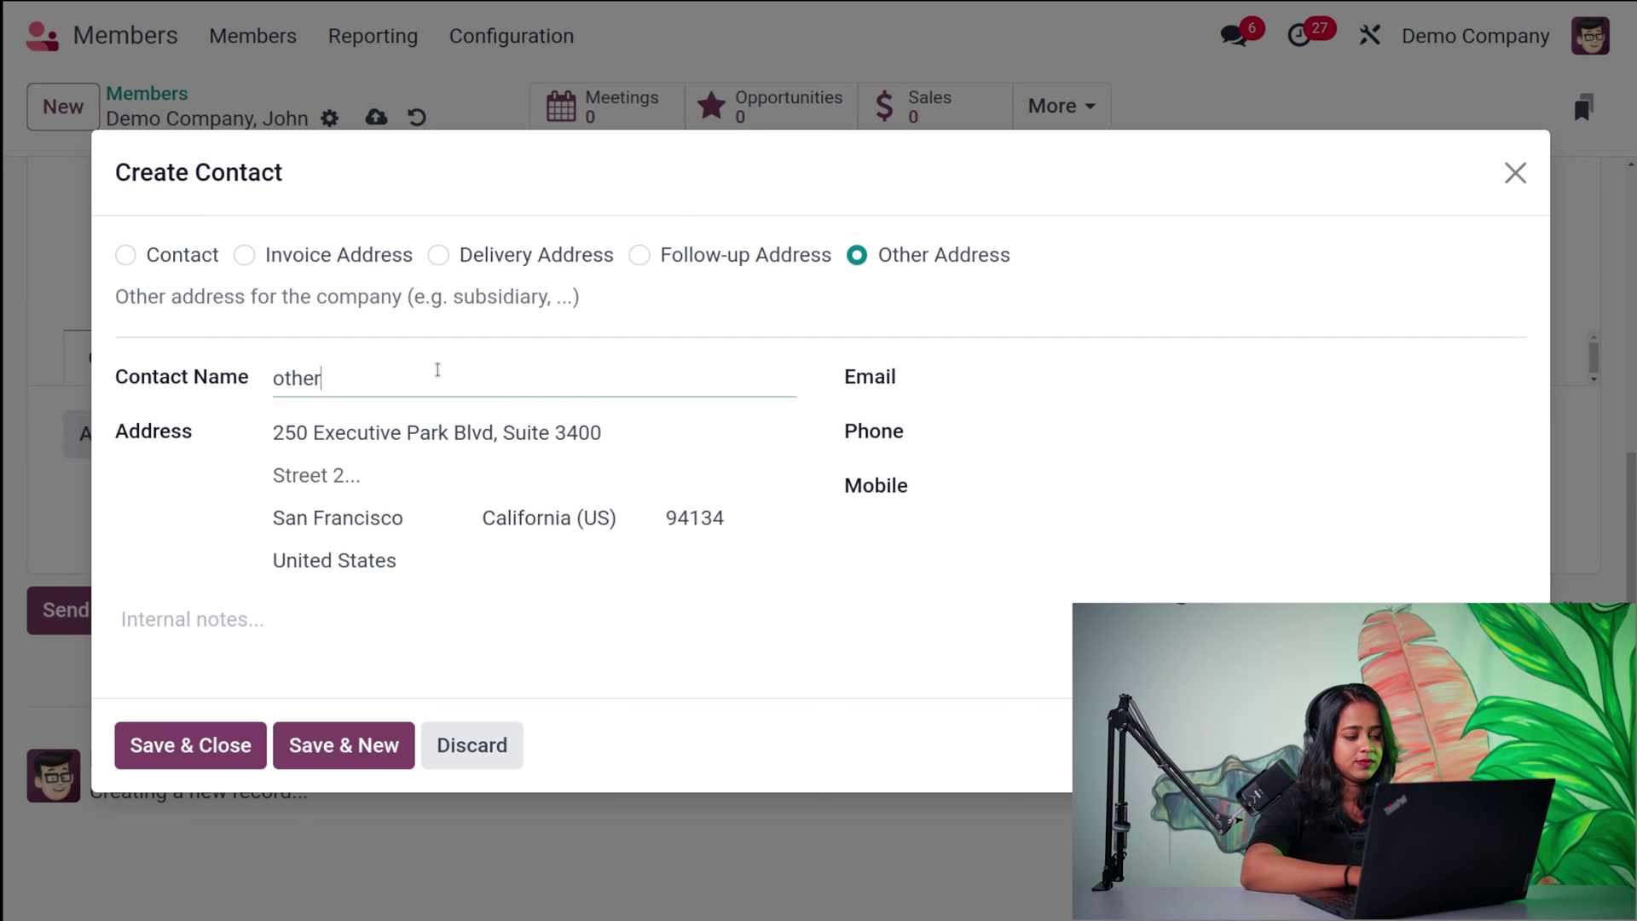
text( address)
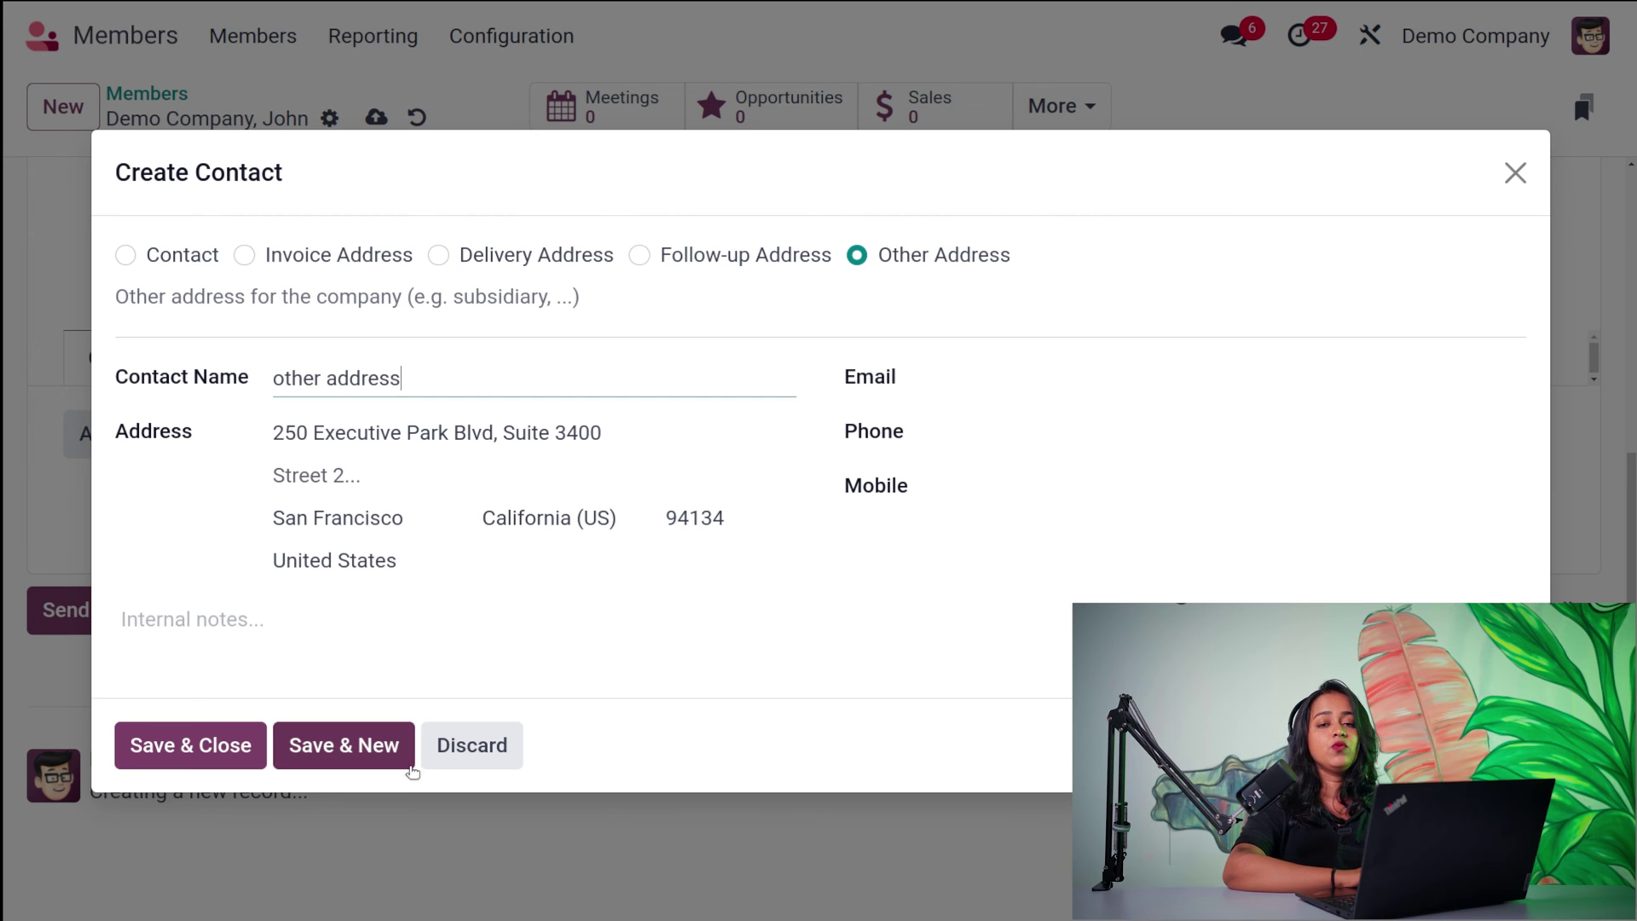
click(323, 755)
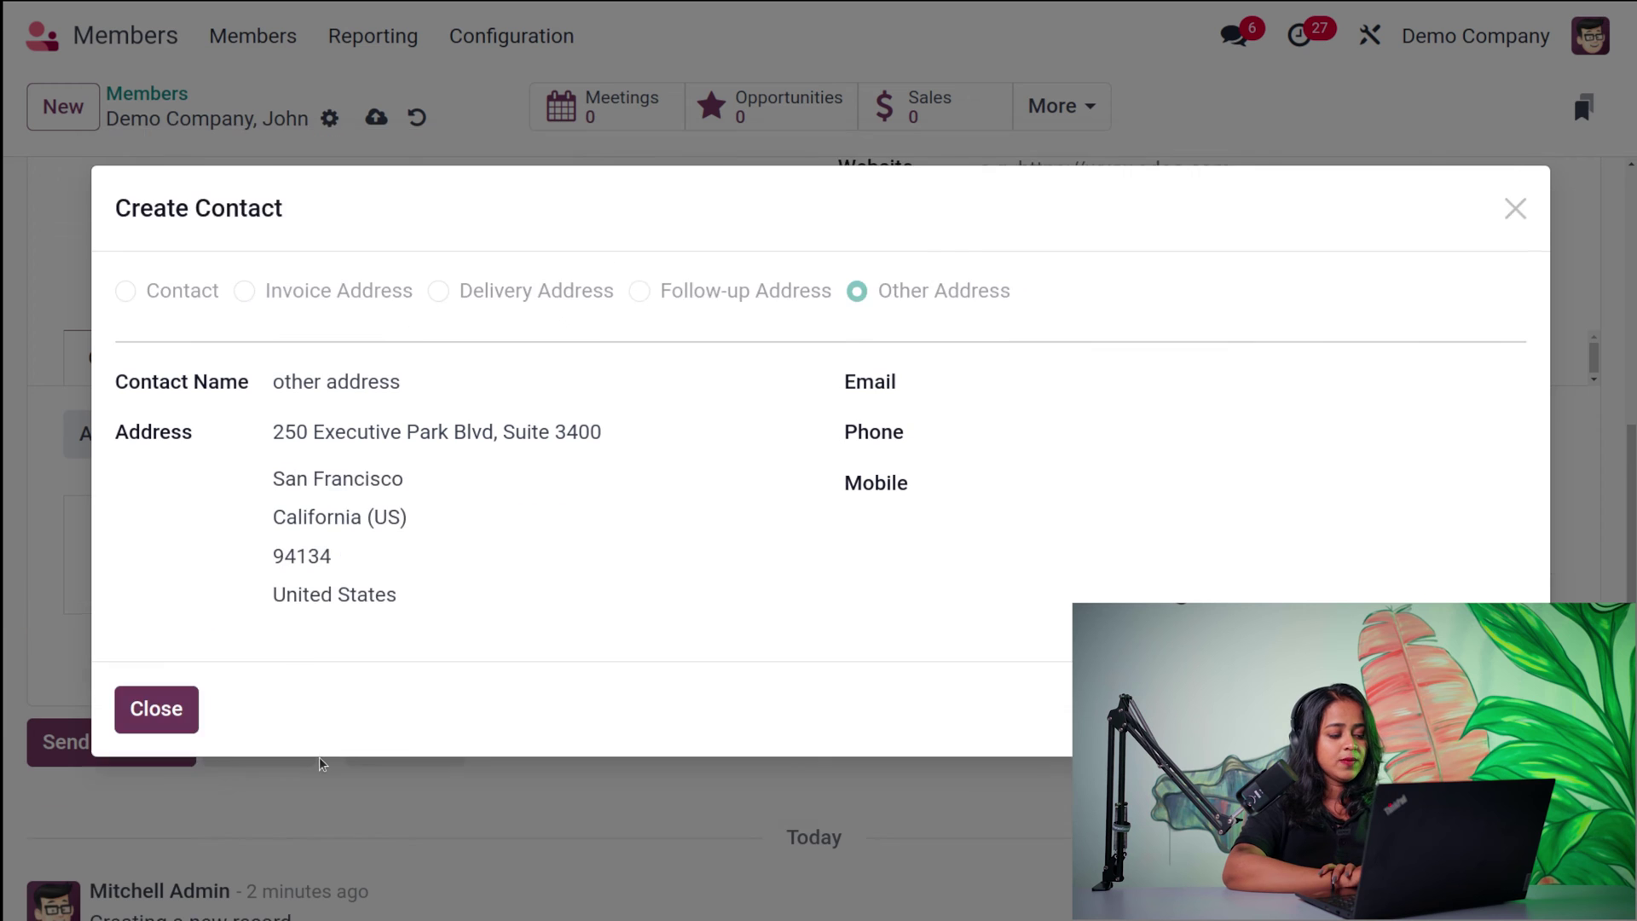
Make the second contact a Delivery Address named "dlvry", then save and close it
mouse_move(639, 256)
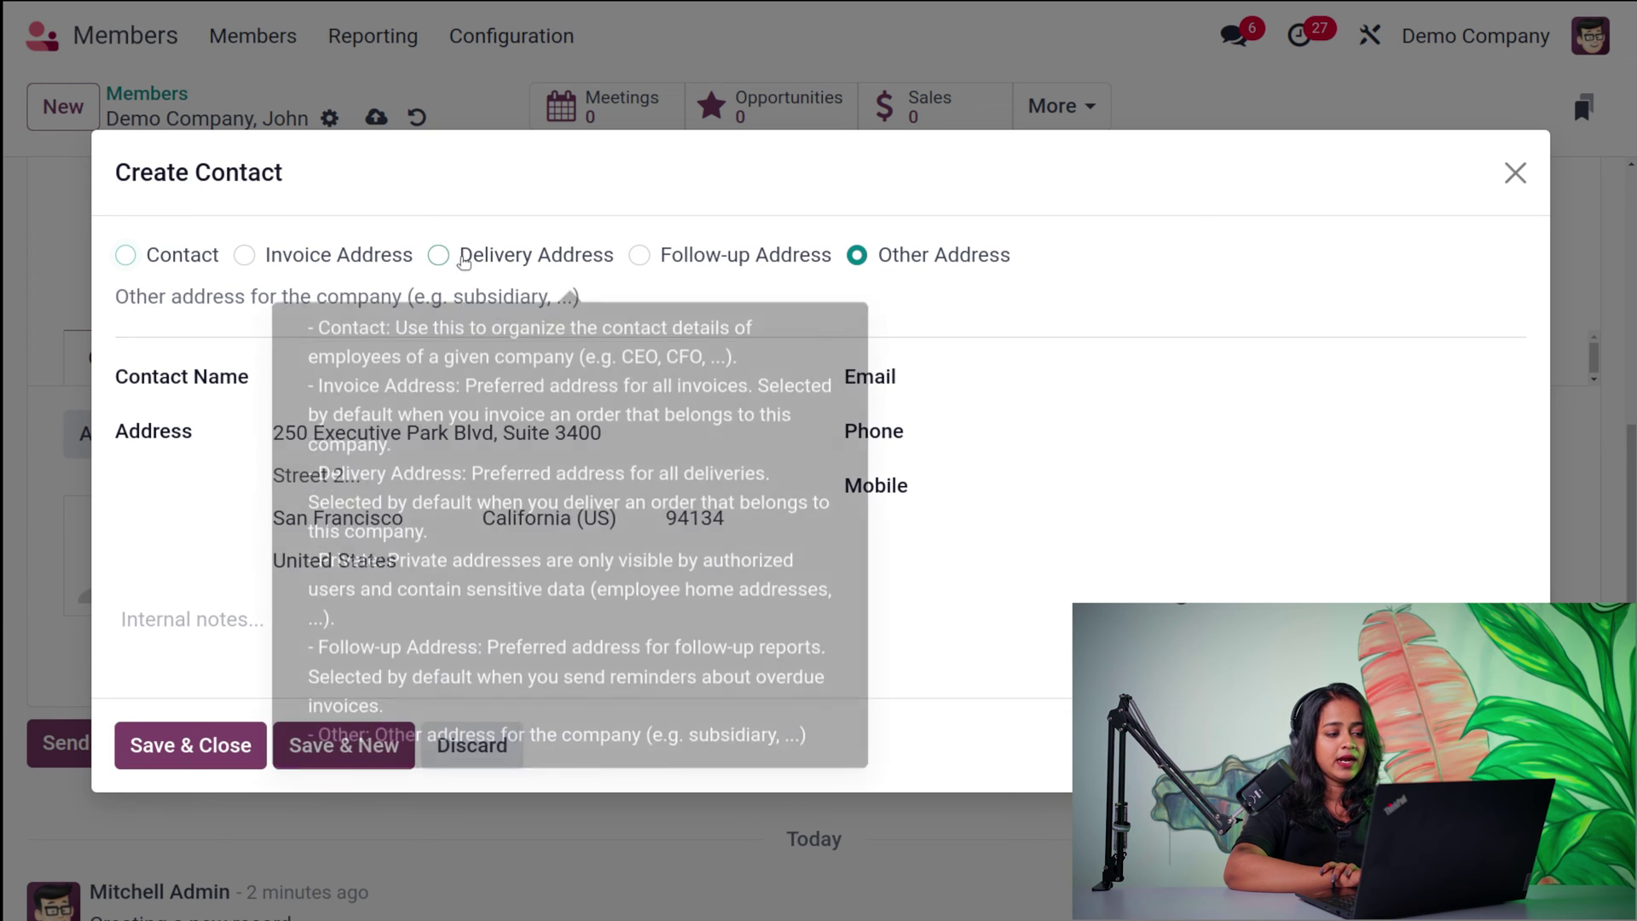
click(440, 255)
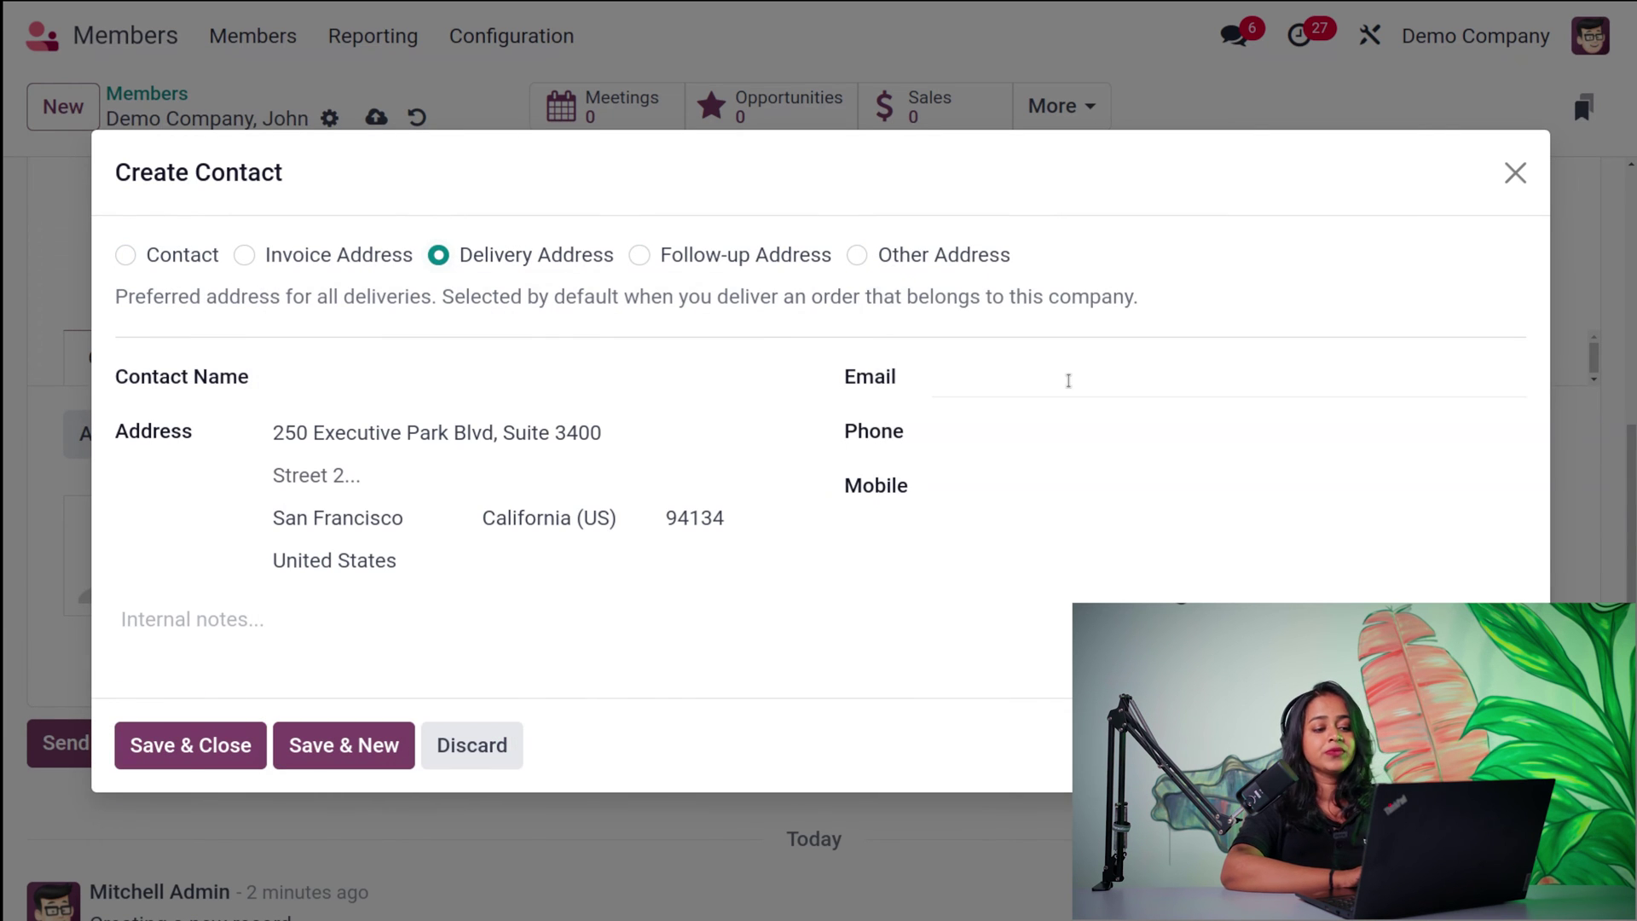
click(391, 375)
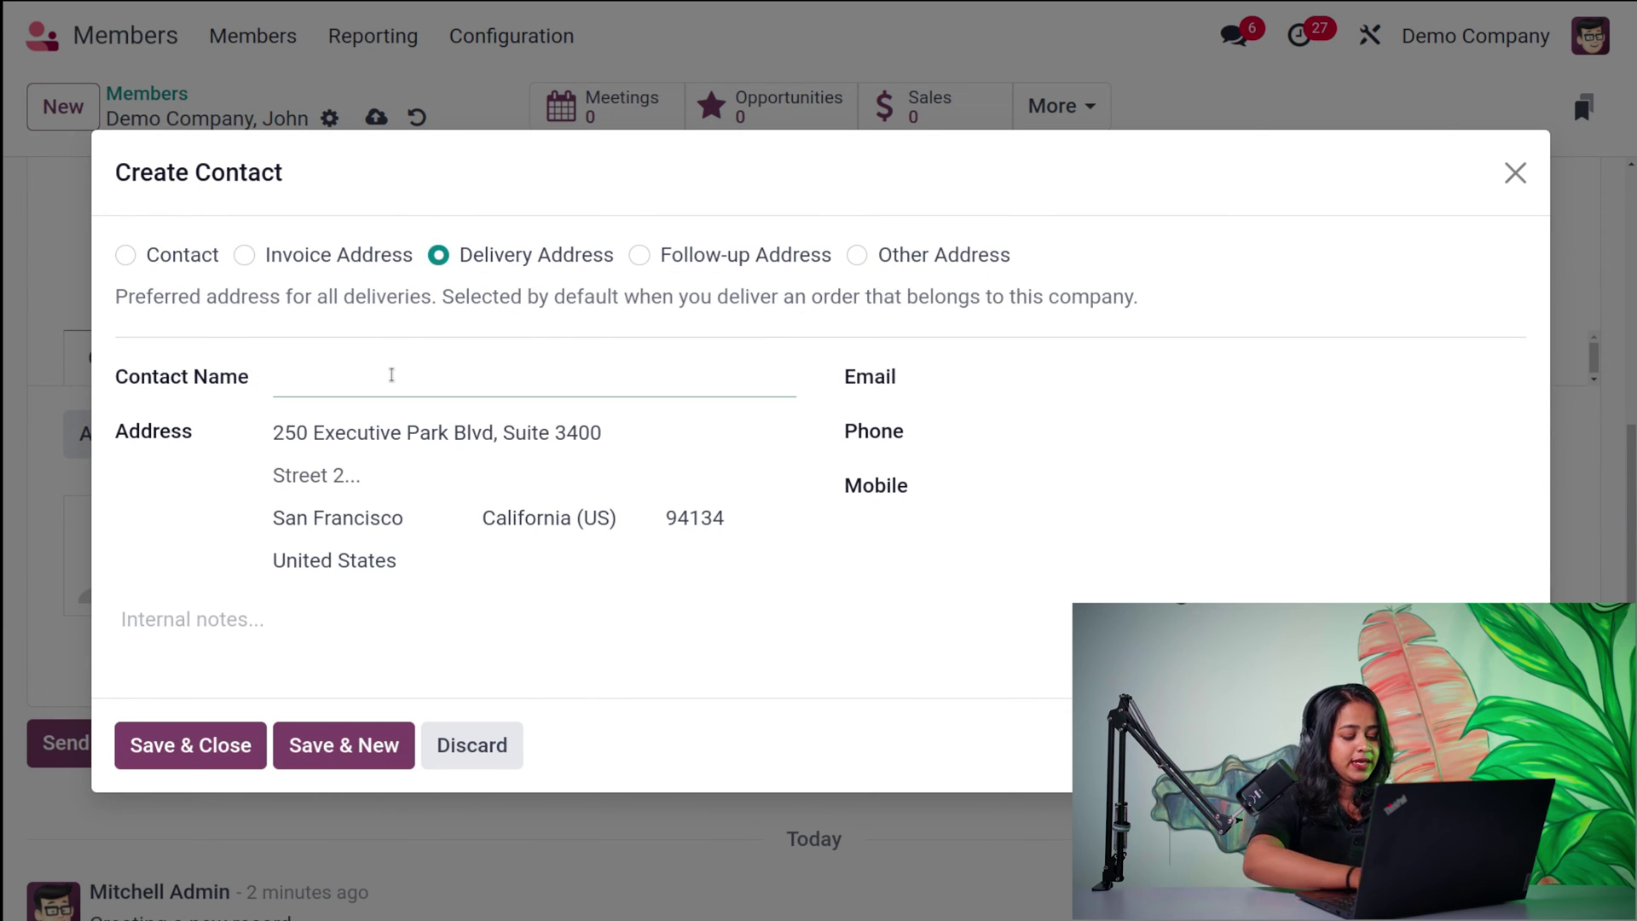
text(dlvry)
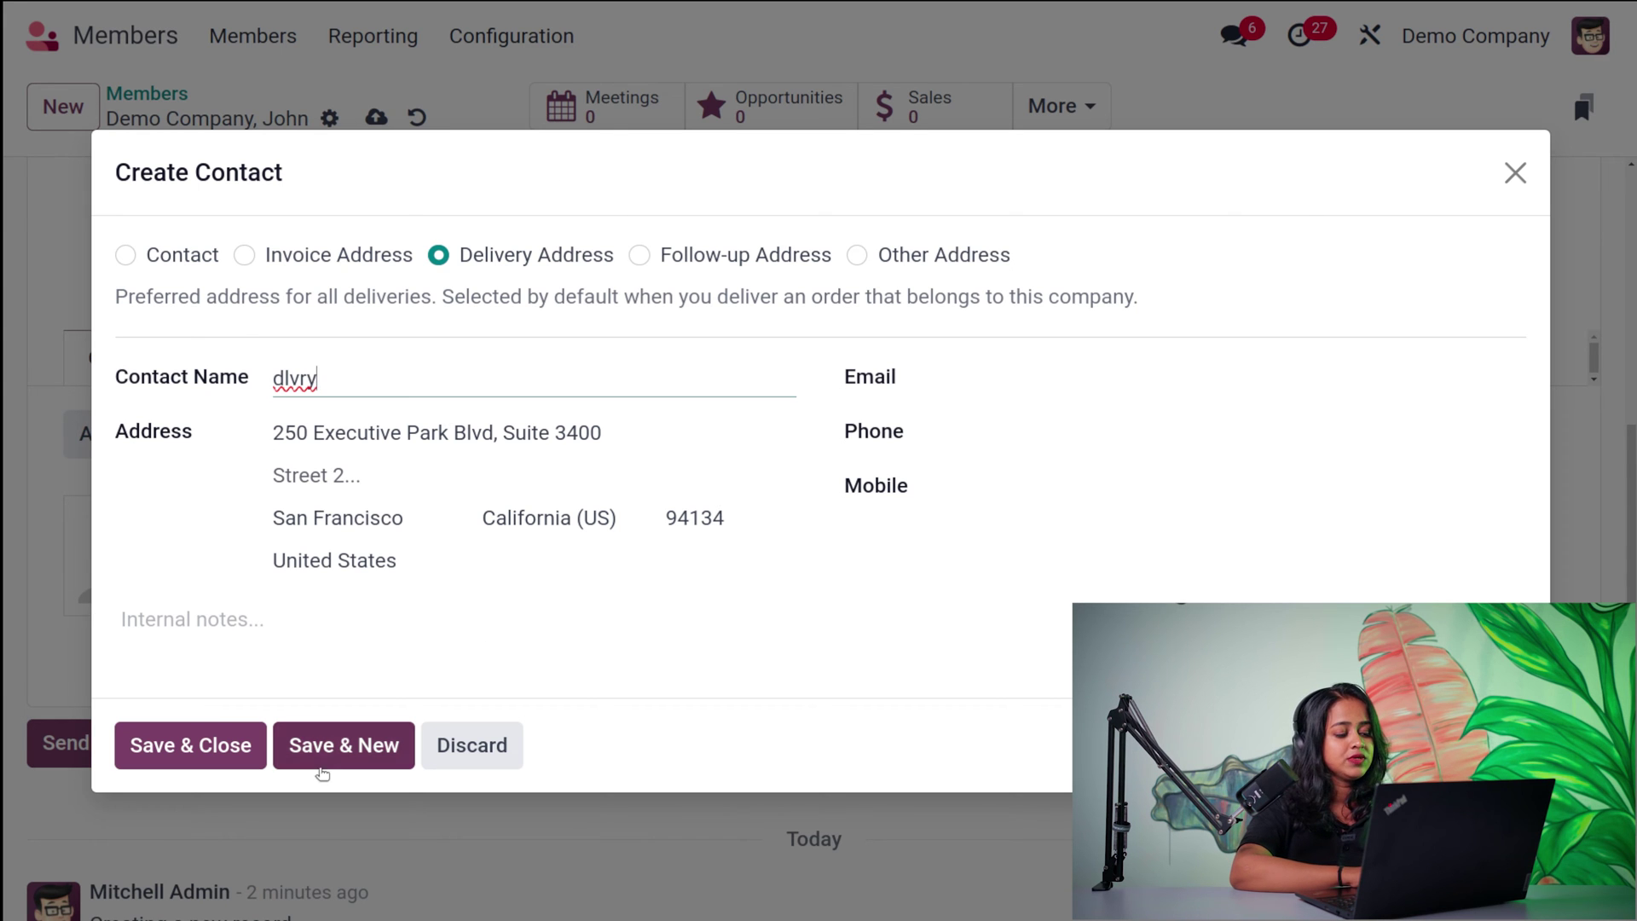
click(212, 745)
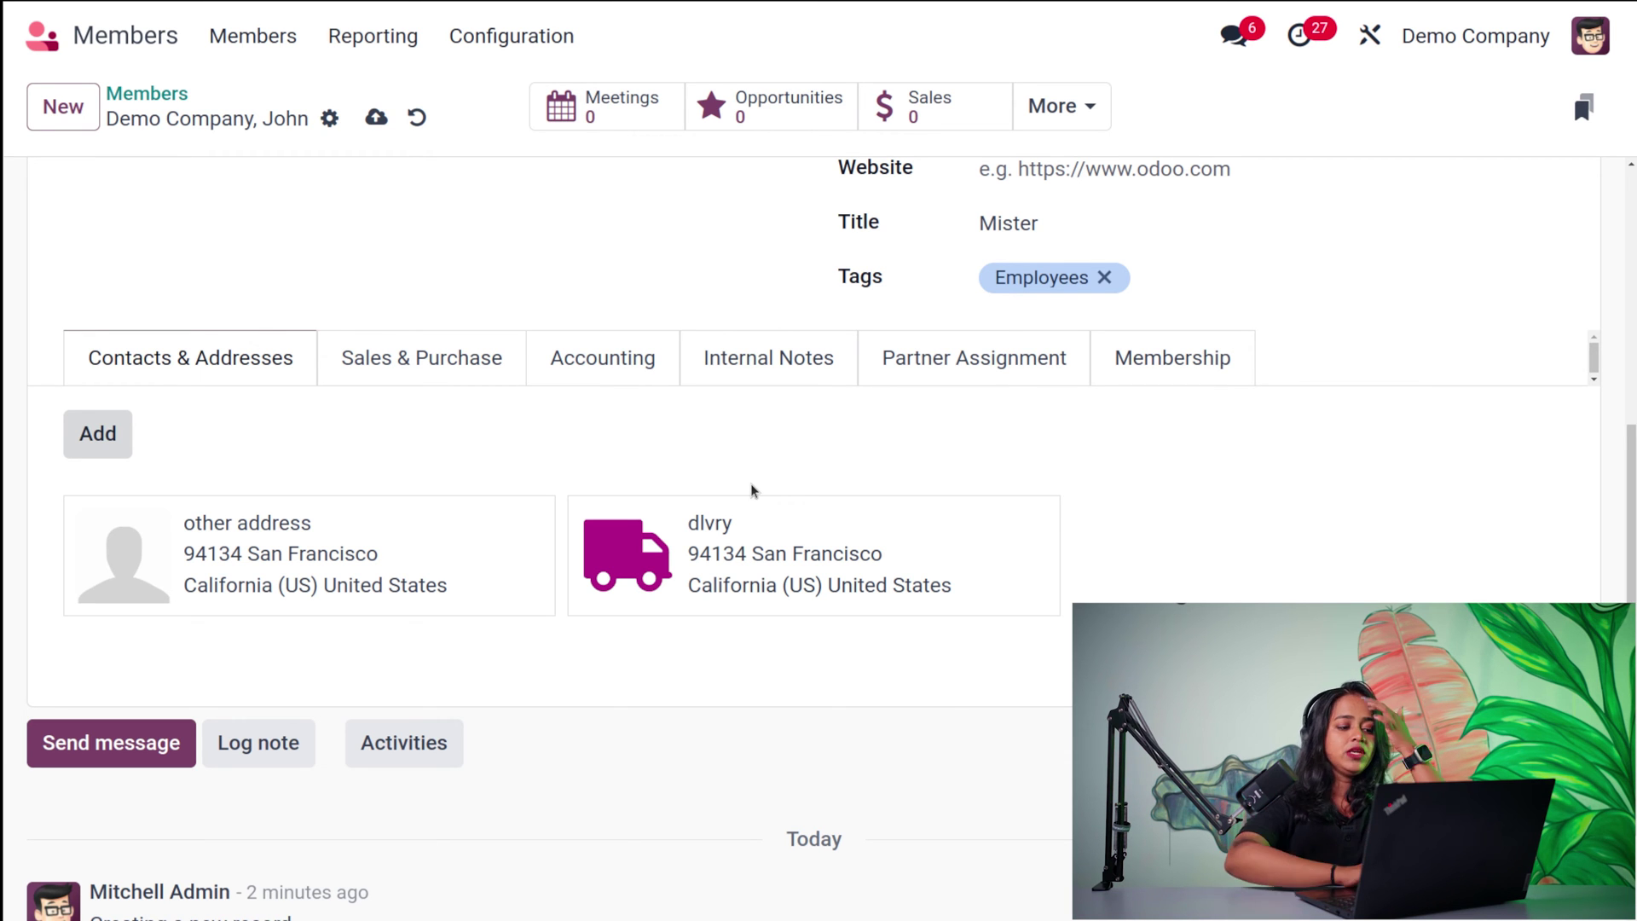
Examine the member's Sales & Purchase settings, including point of sale, fiscal and miscellaneous fields, and open the Accounting settings
click(483, 374)
scroll(606, 628, down, 5)
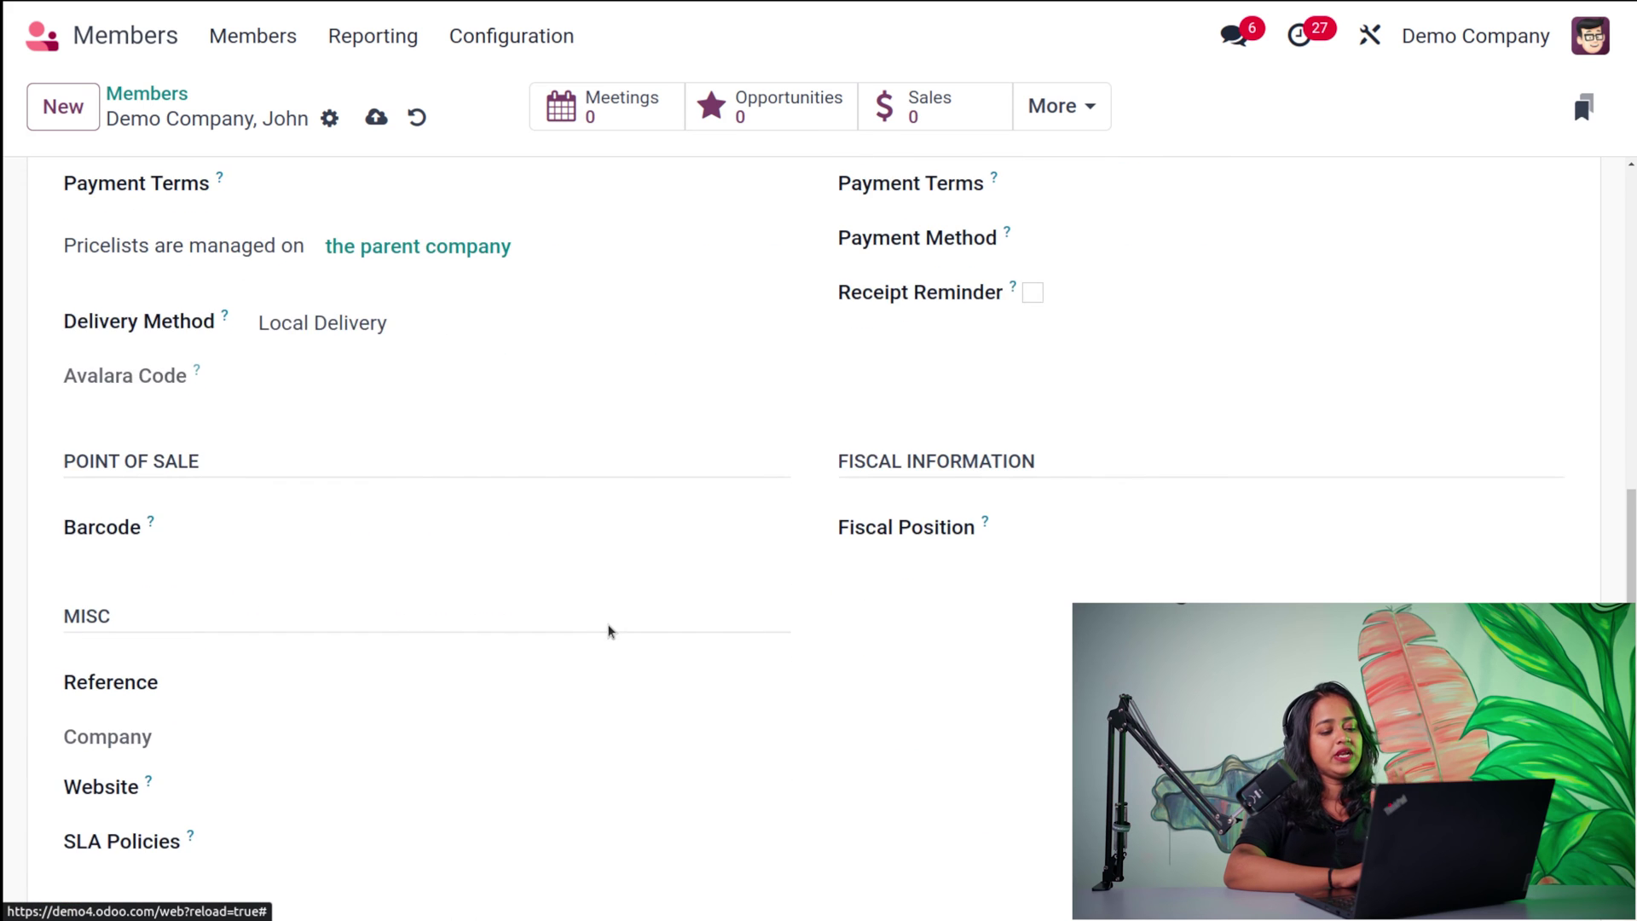
scroll(609, 631, up, 2)
scroll(611, 631, down, 1)
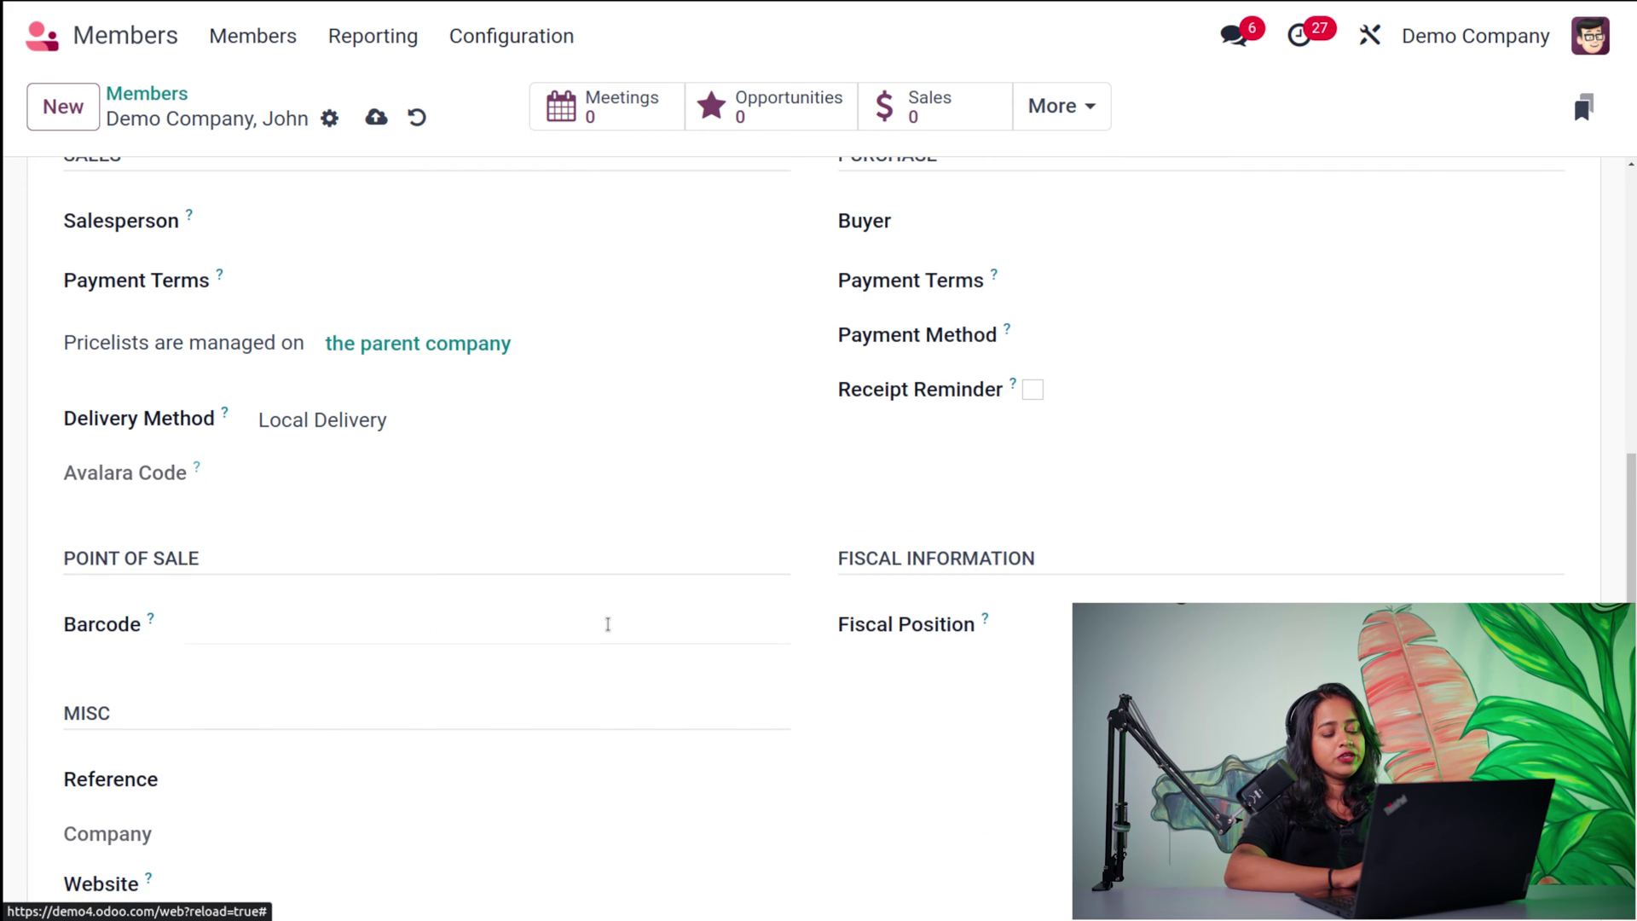
scroll(607, 624, down, 1)
scroll(608, 624, up, 4)
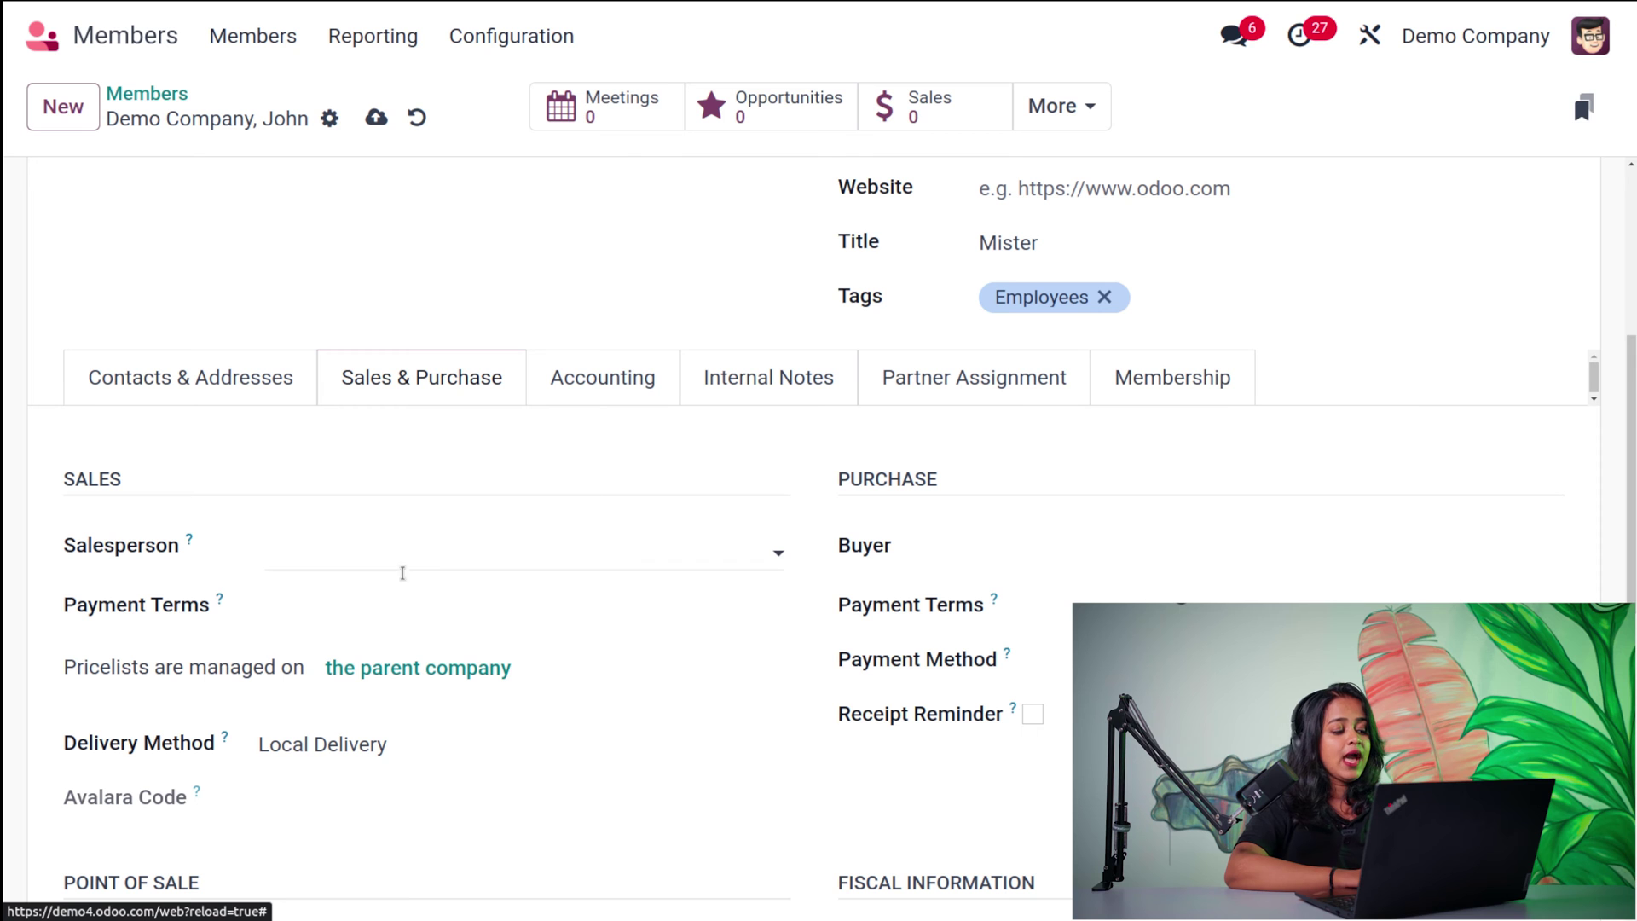
scroll(368, 601, down, 2)
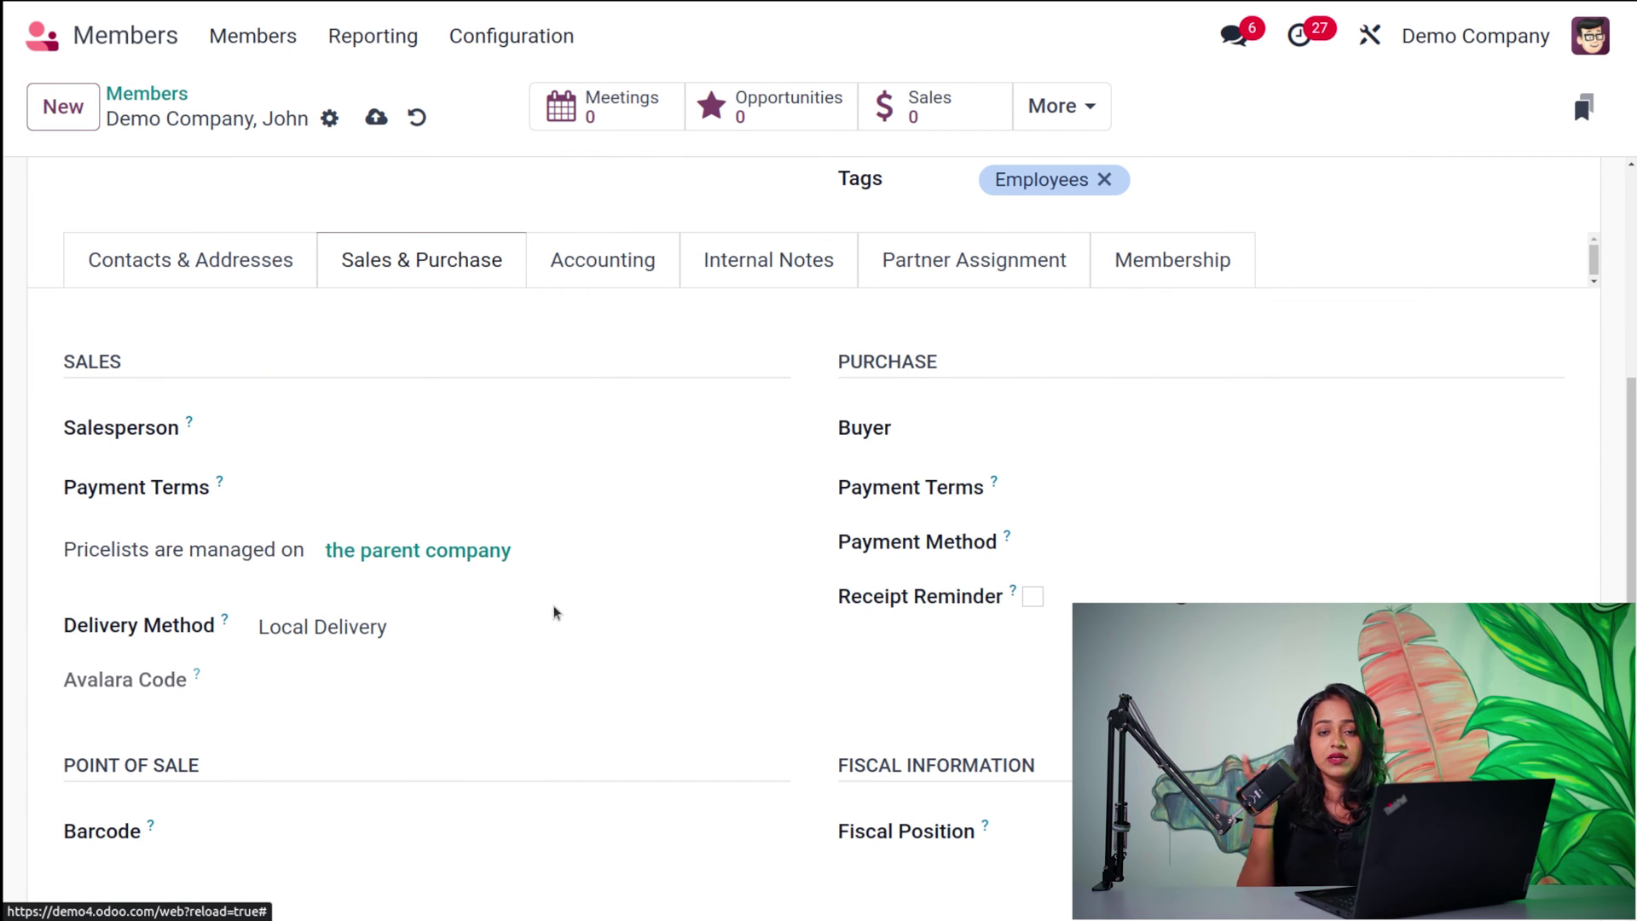
scroll(554, 612, down, 4)
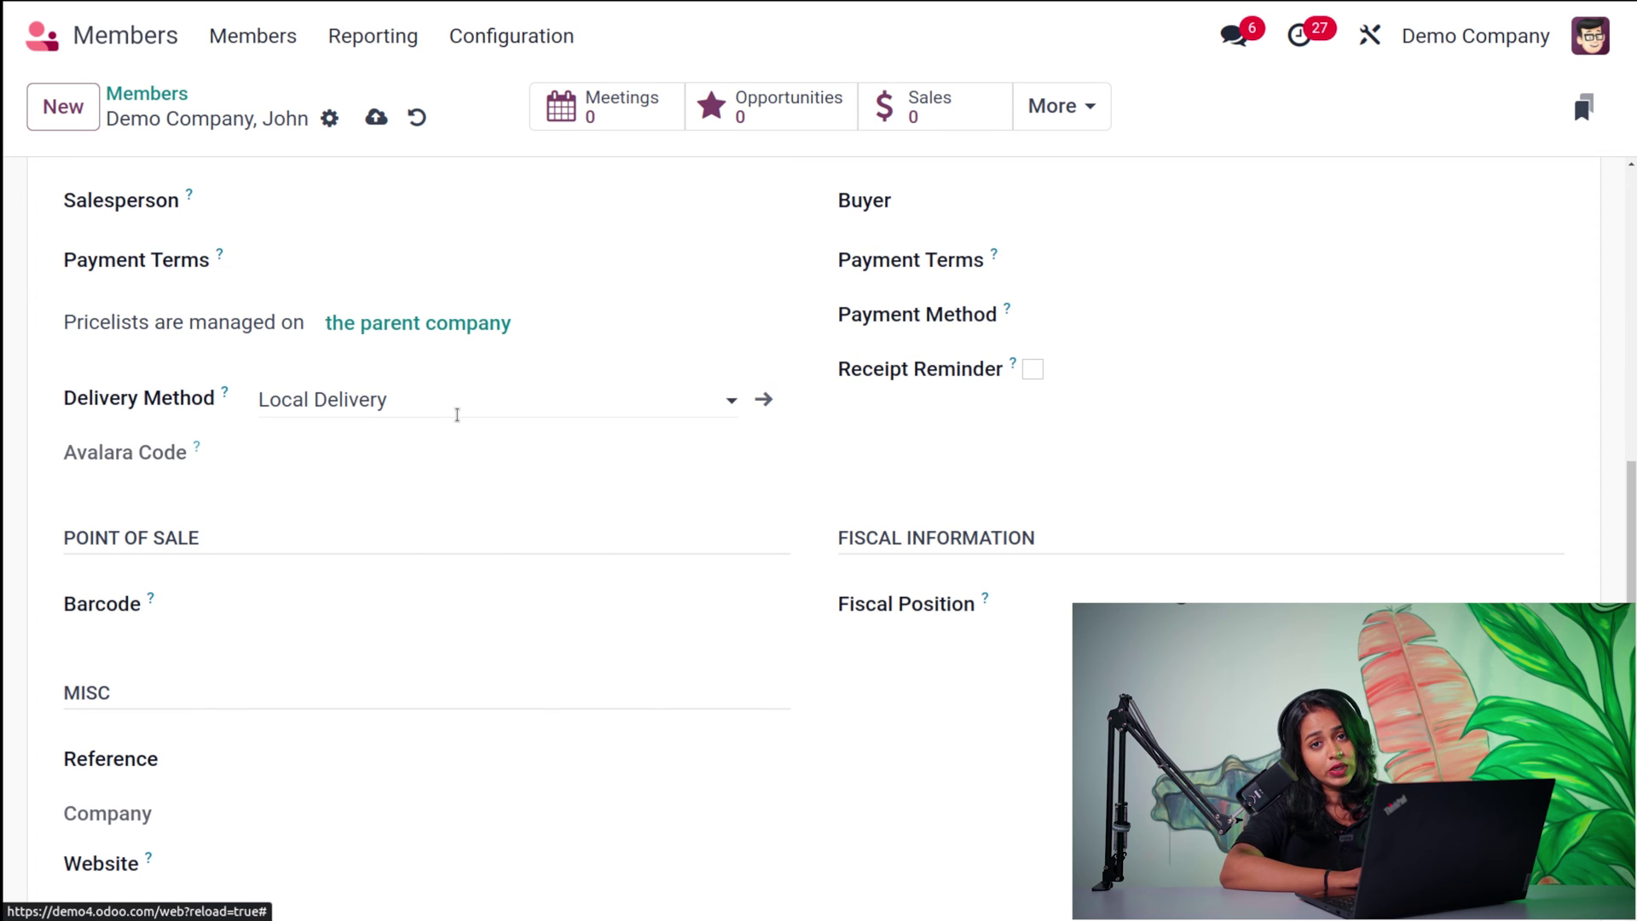
scroll(898, 298, up, 1)
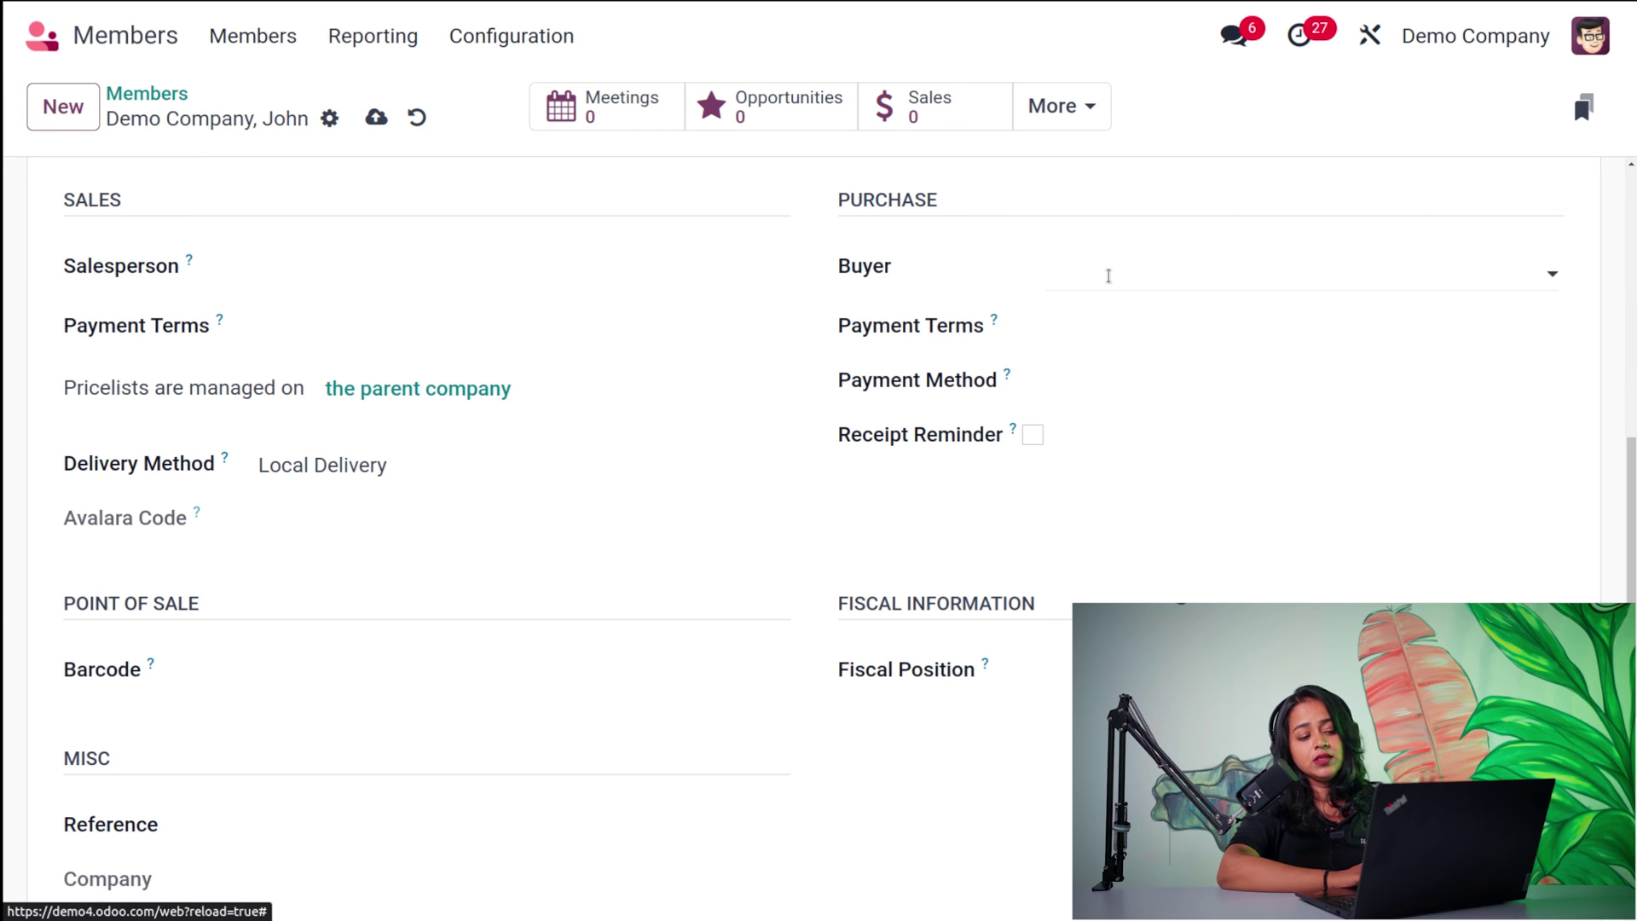
mouse_move(1019, 433)
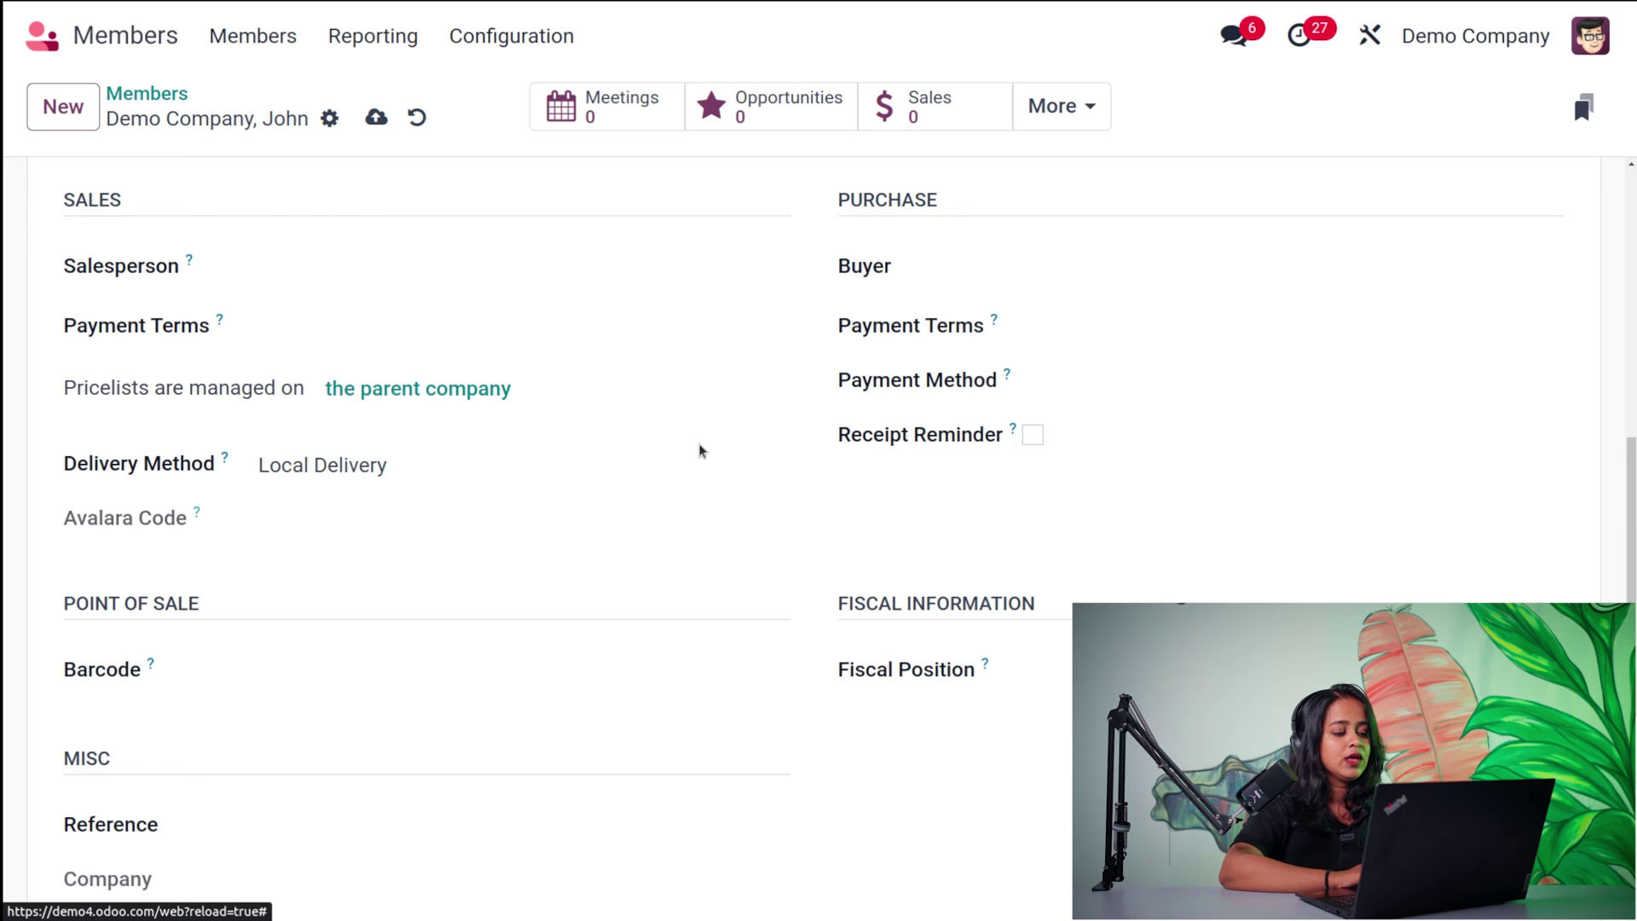
scroll(699, 448, down, 3)
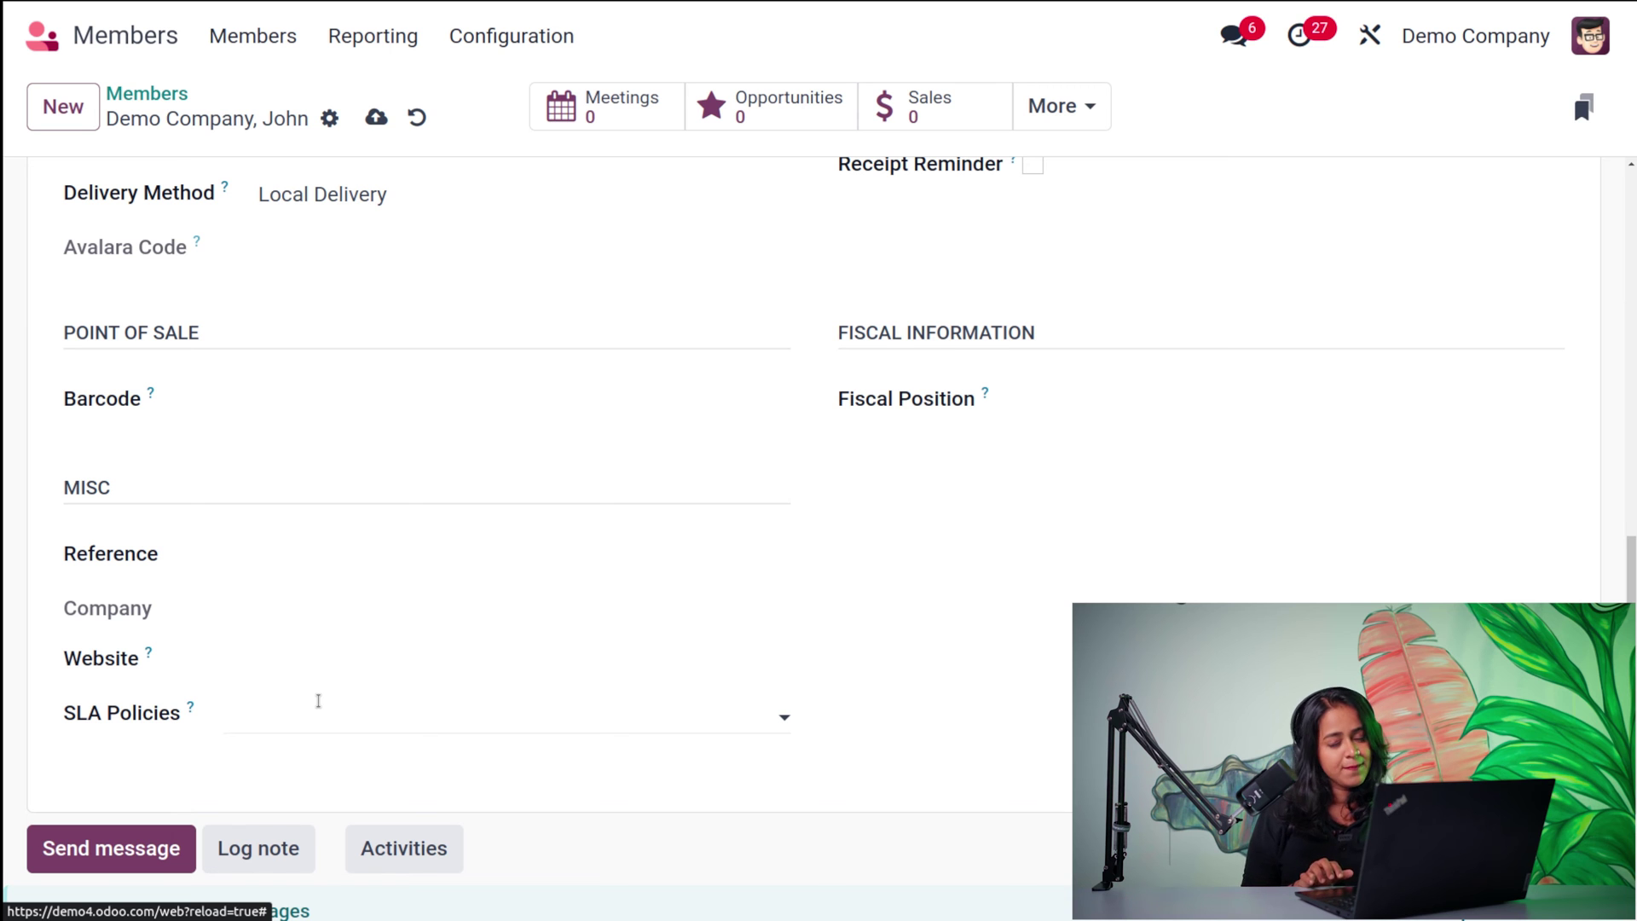
scroll(318, 700, up, 8)
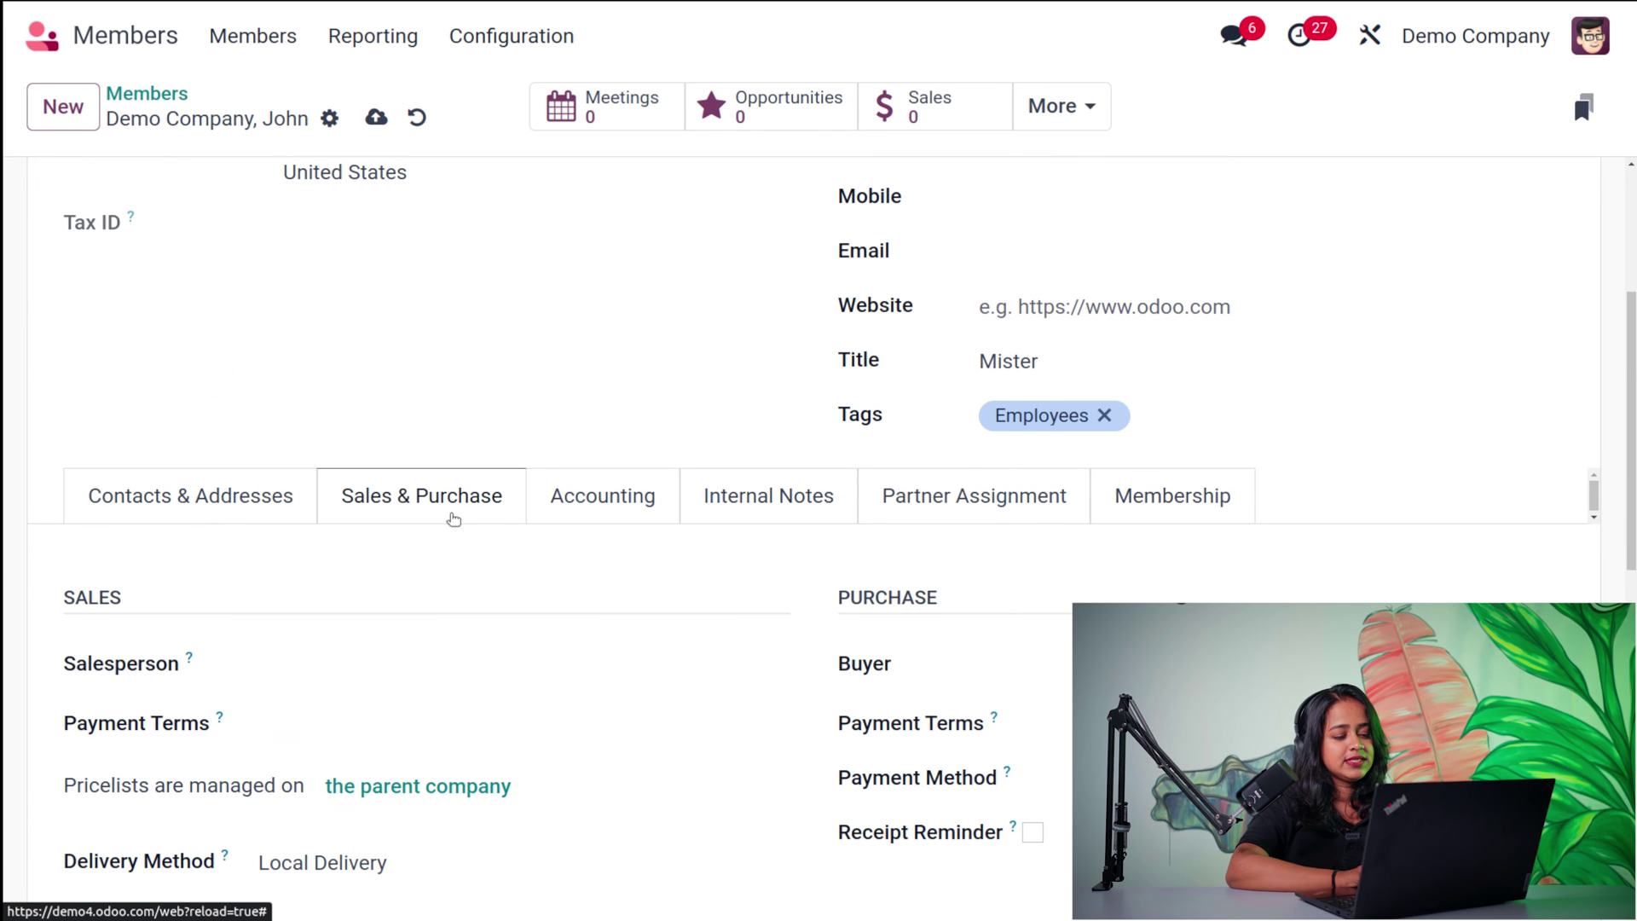
click(600, 496)
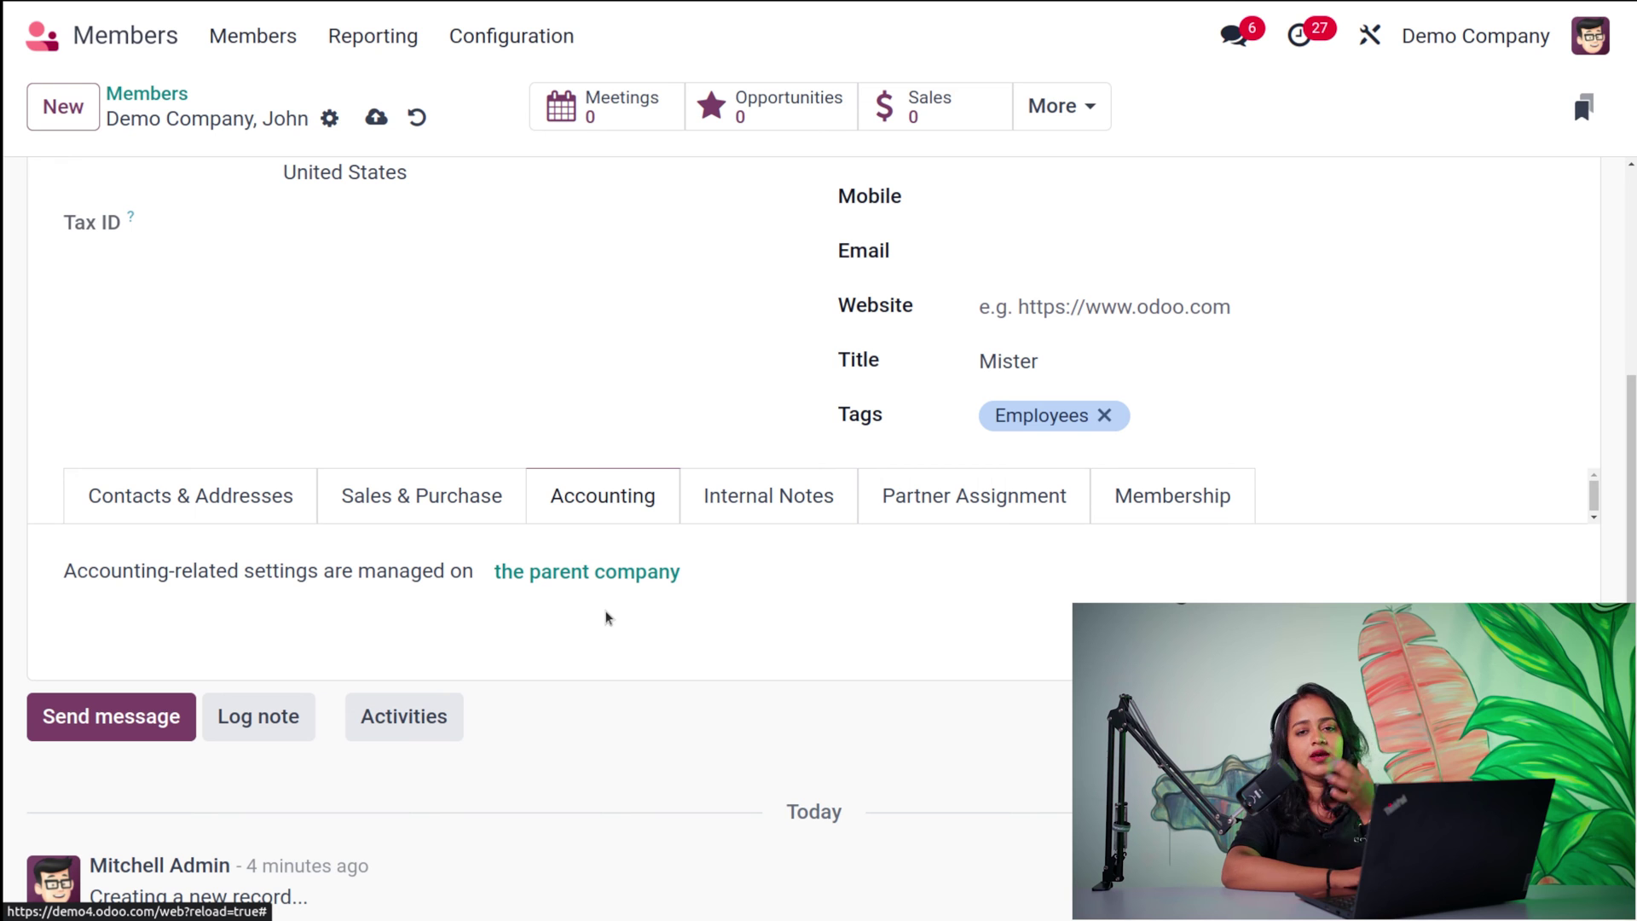
Review the member's internal notes, partner assignment geolocation and membership settings, including the Free Member option
click(816, 483)
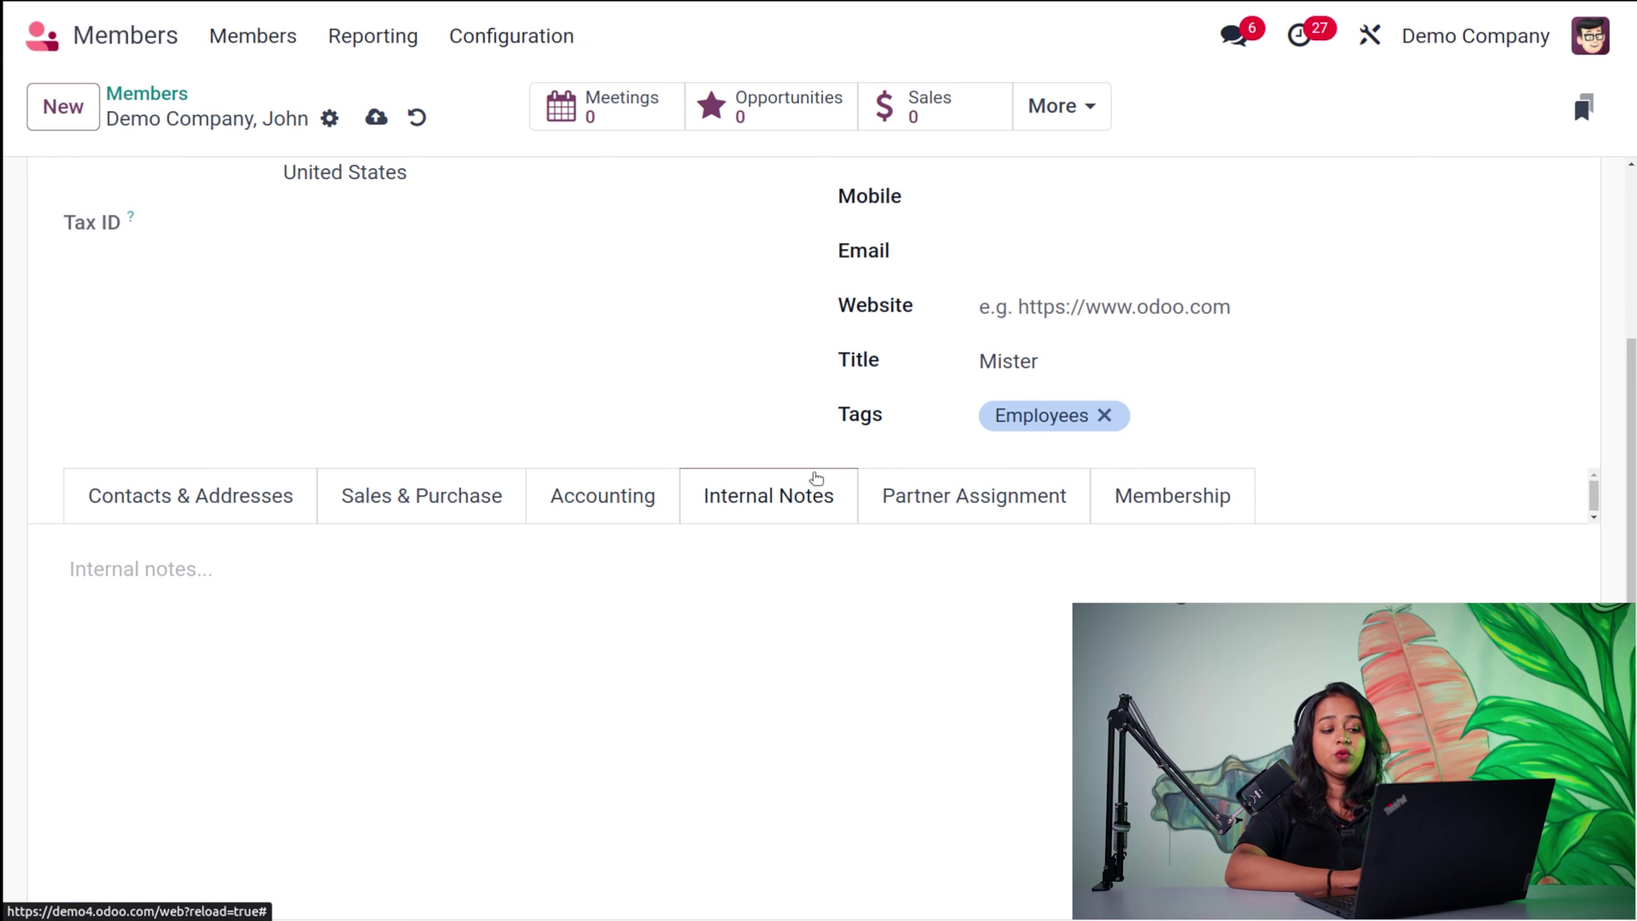
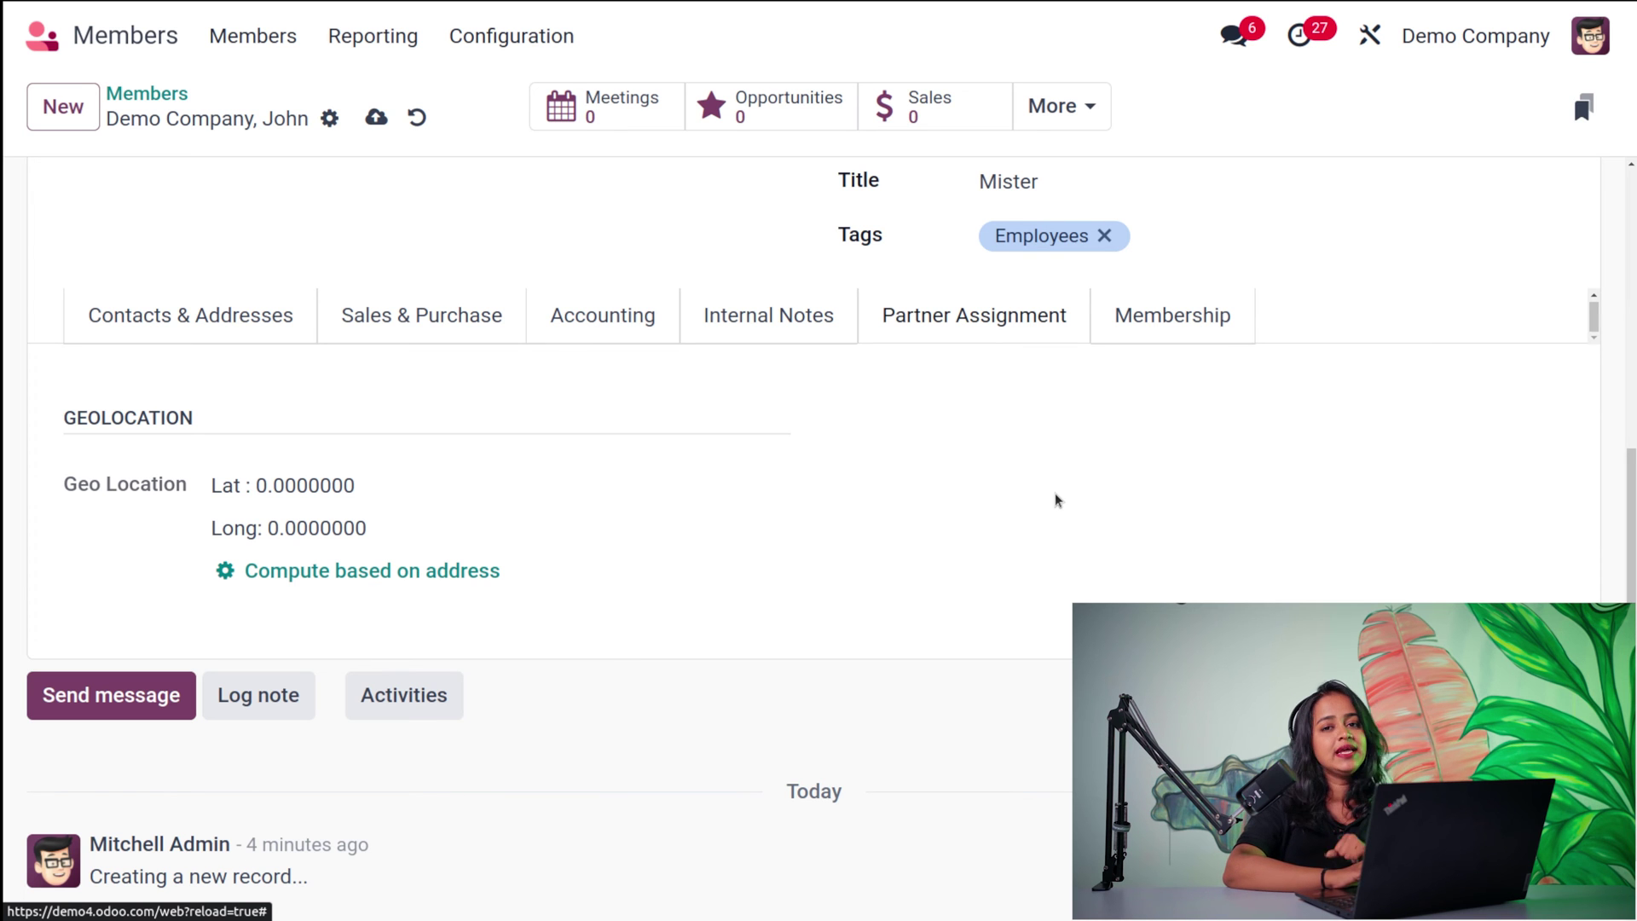
click(1197, 339)
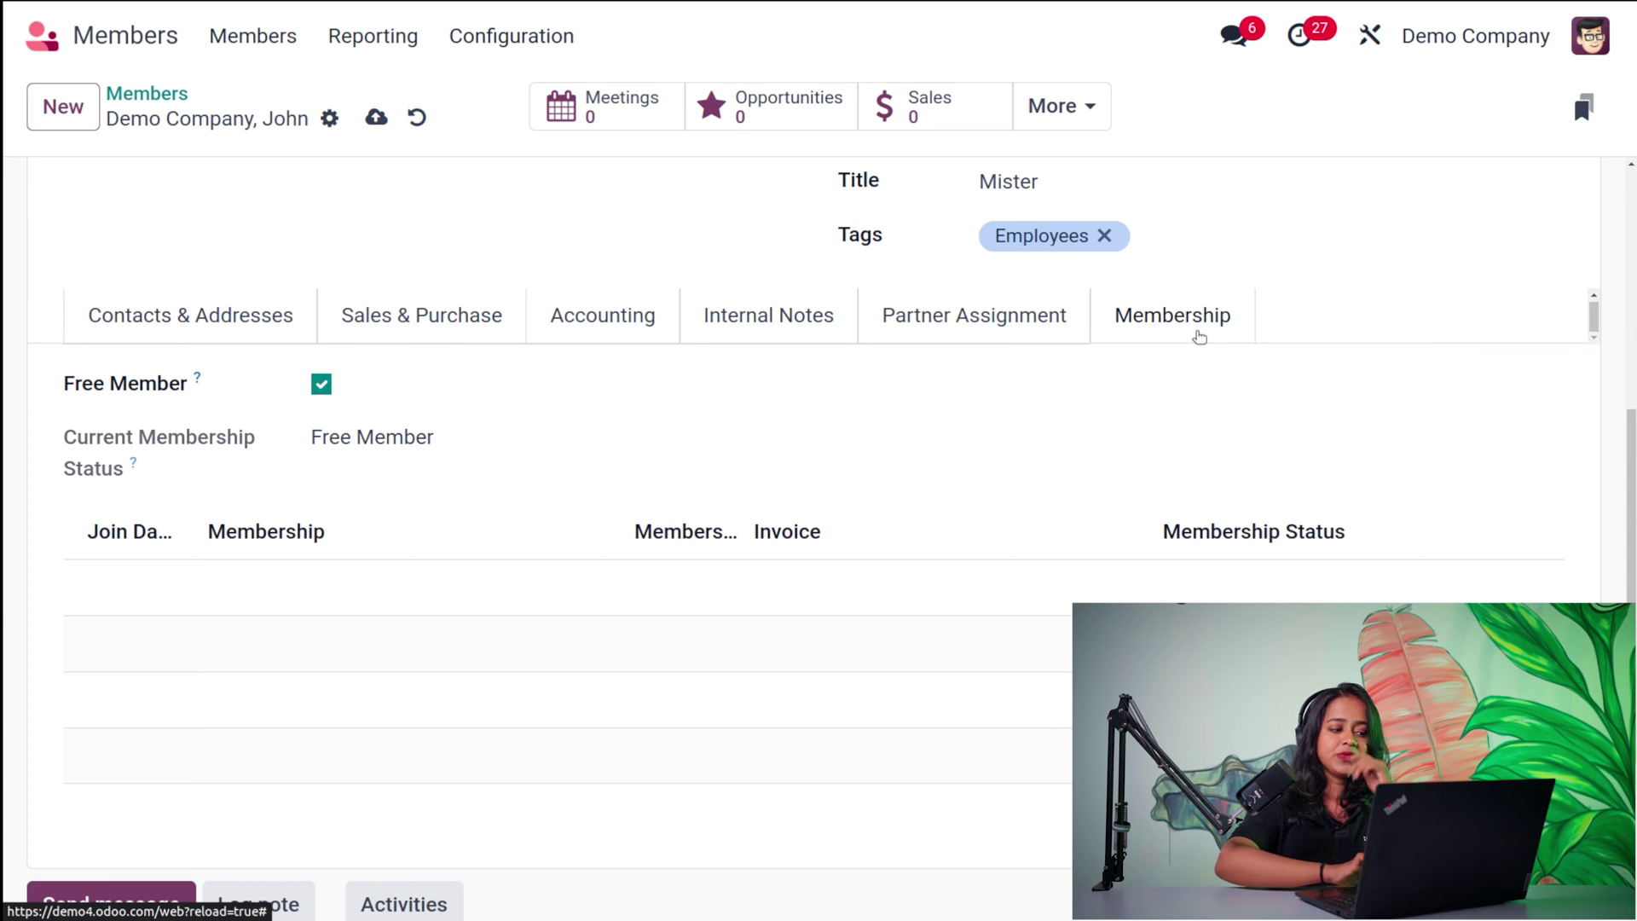
mouse_move(194, 381)
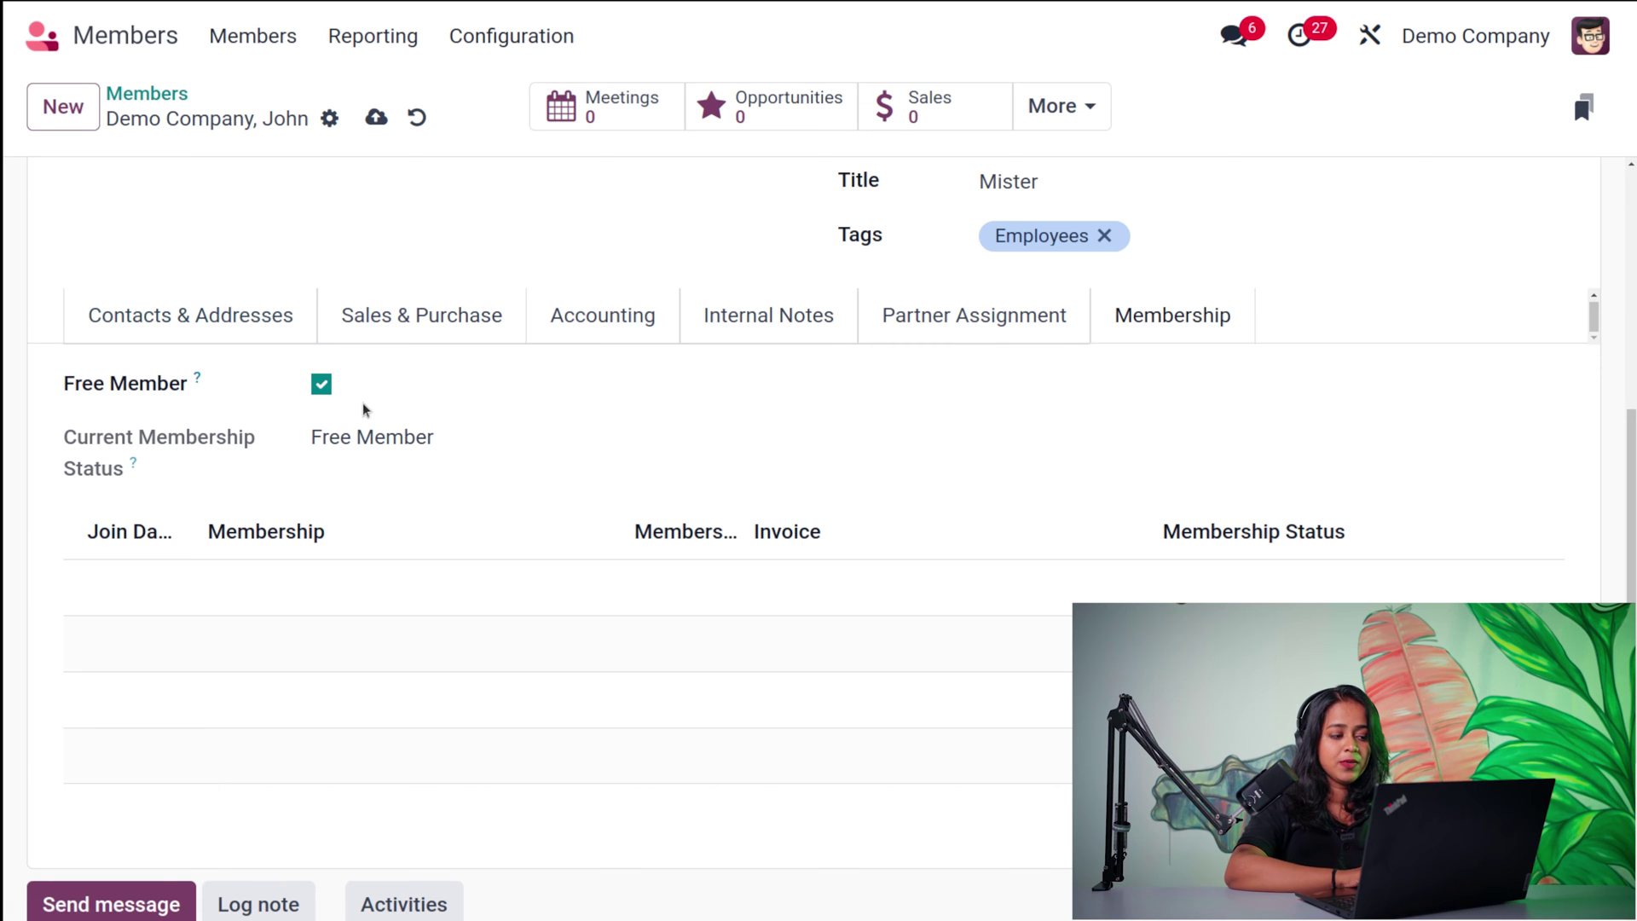
Try to buy a membership named "new" with Free Member cleared, cancel the purchase and enable Free Member again
click(321, 385)
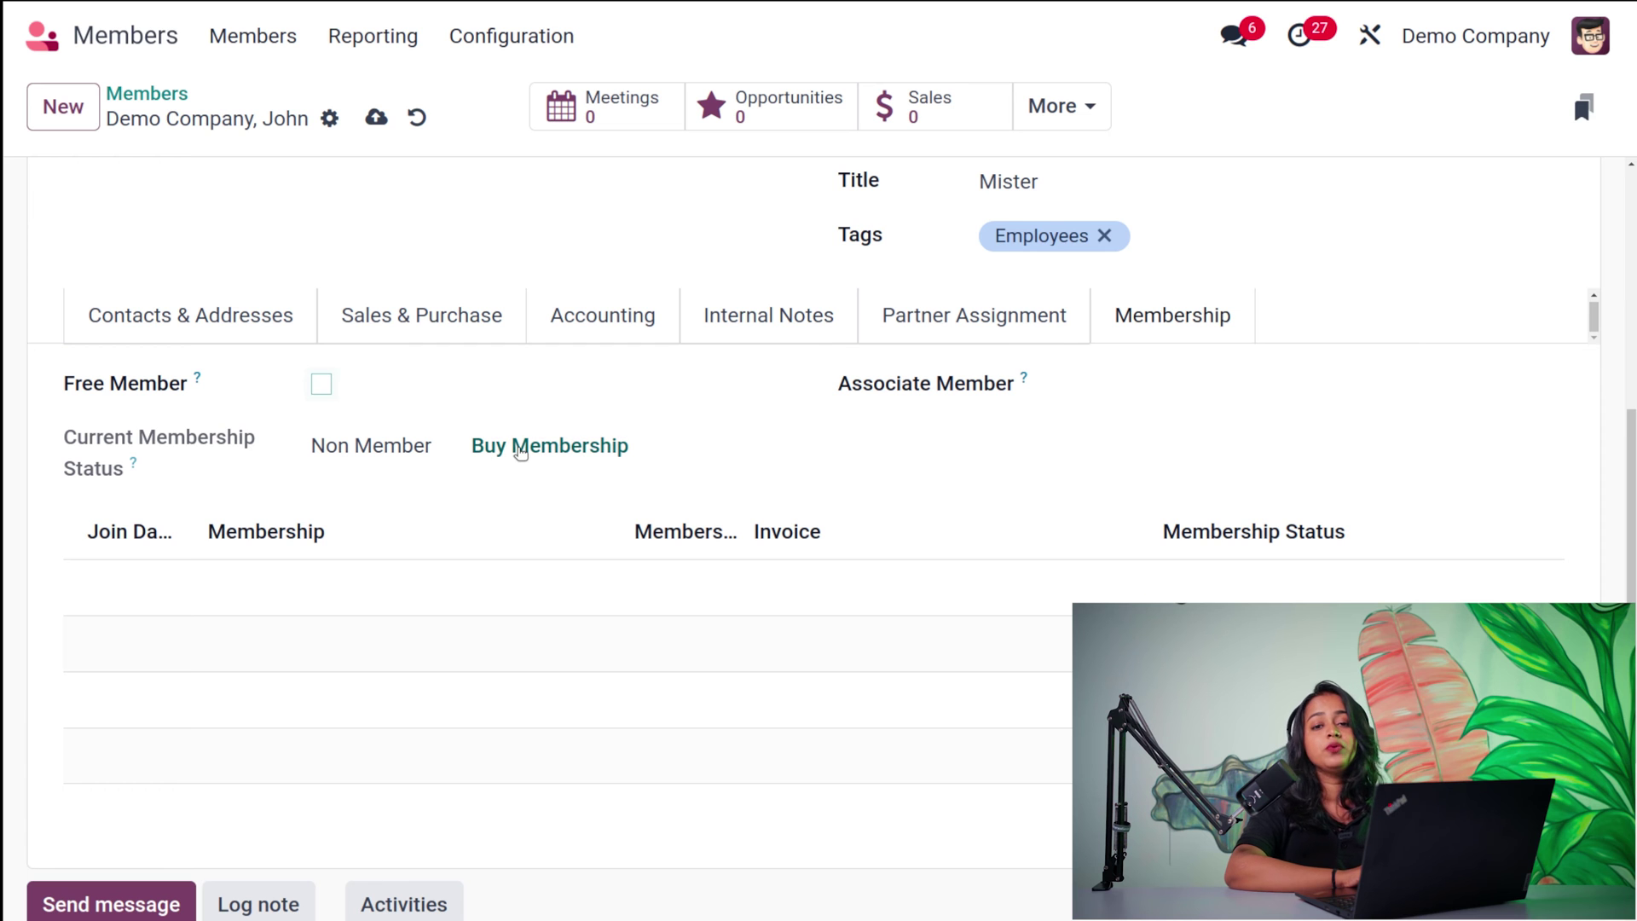
click(520, 449)
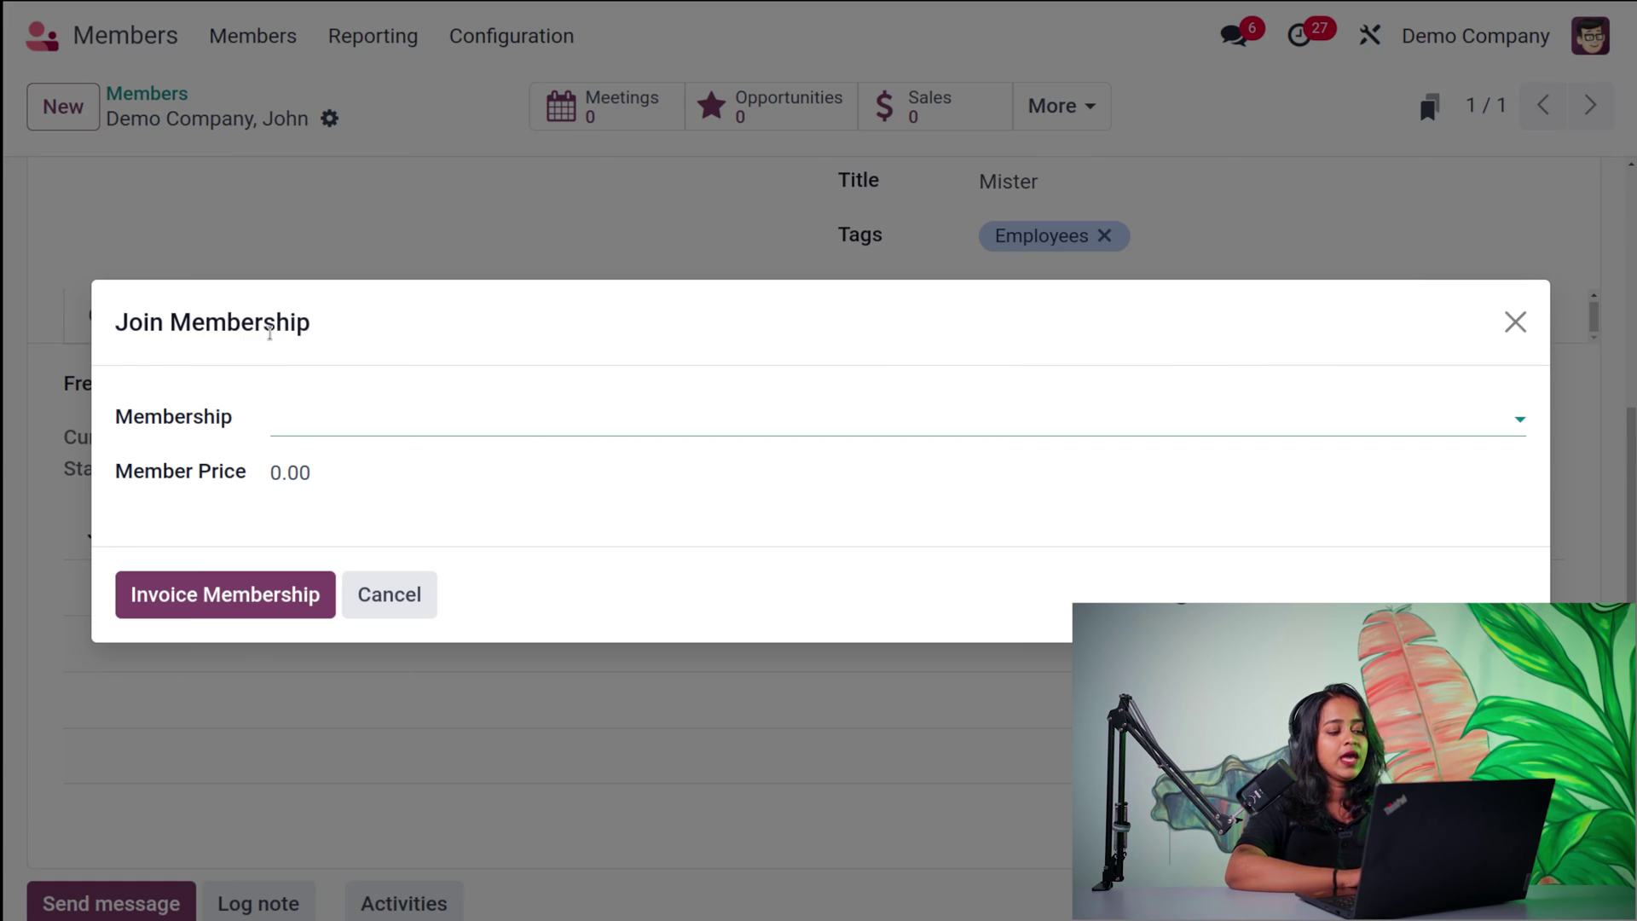
click(325, 429)
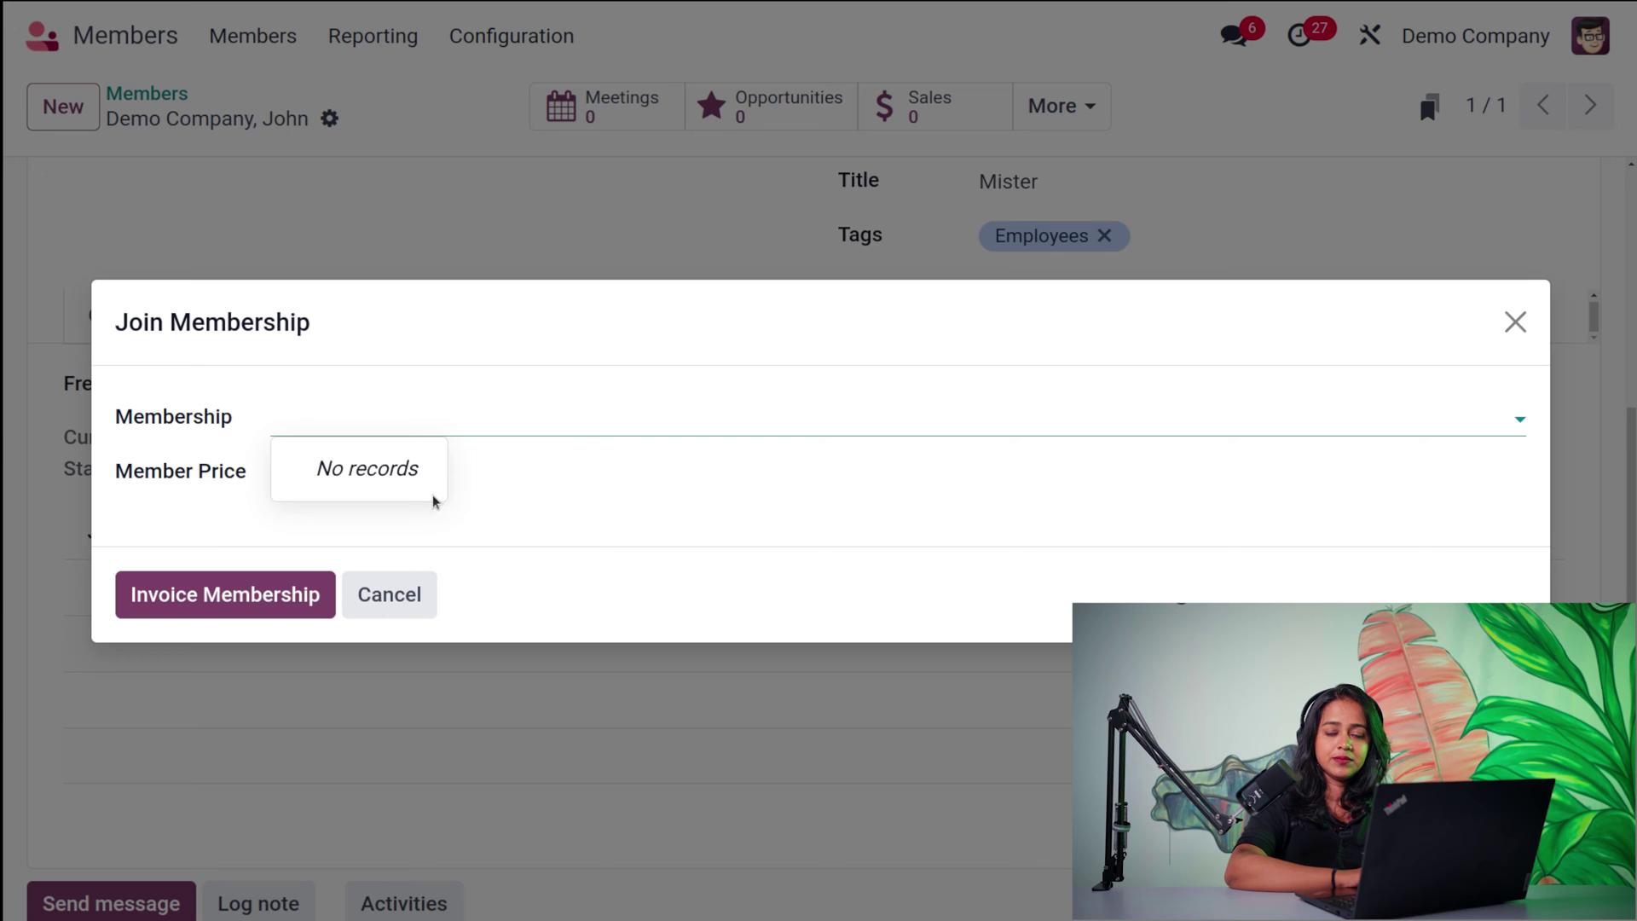
text(new)
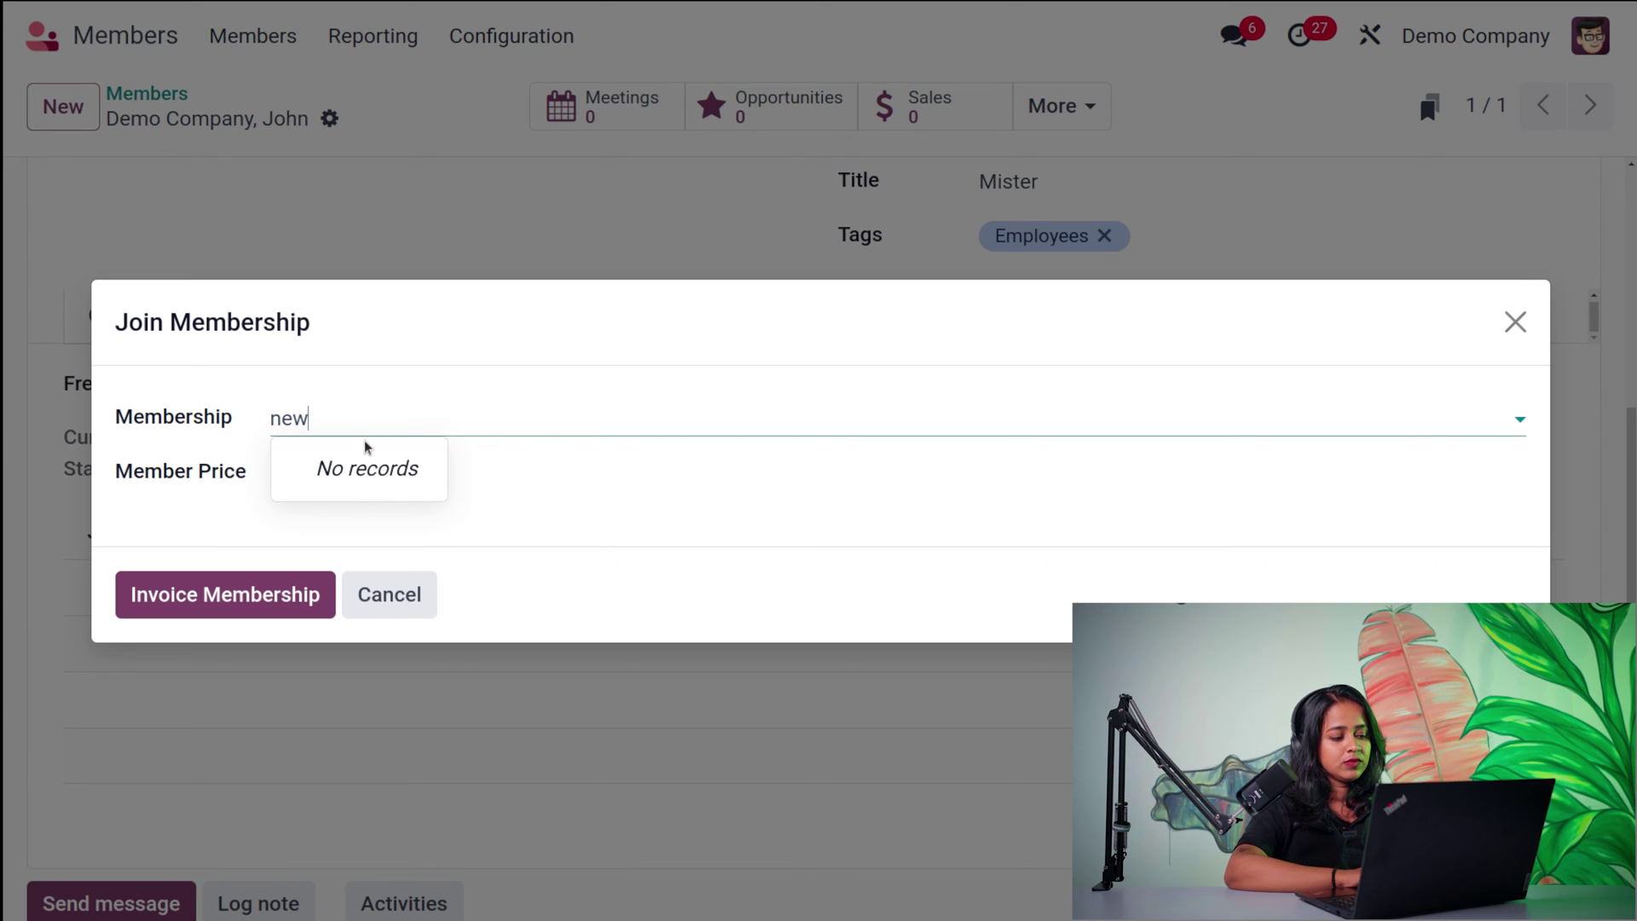
click(377, 477)
click(374, 472)
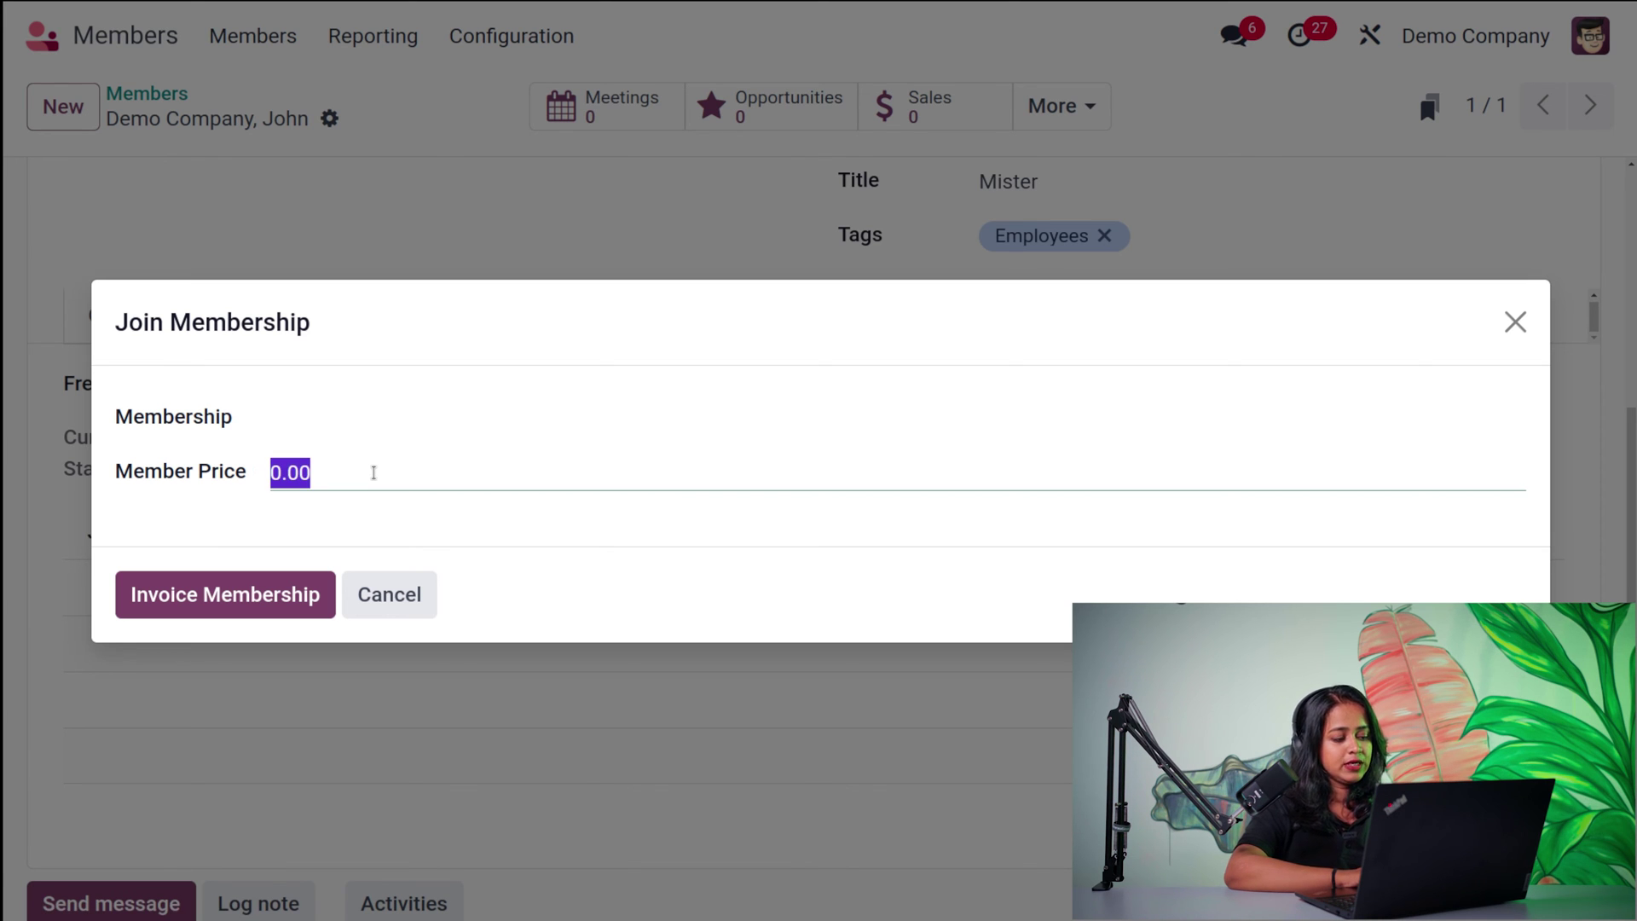
click(389, 594)
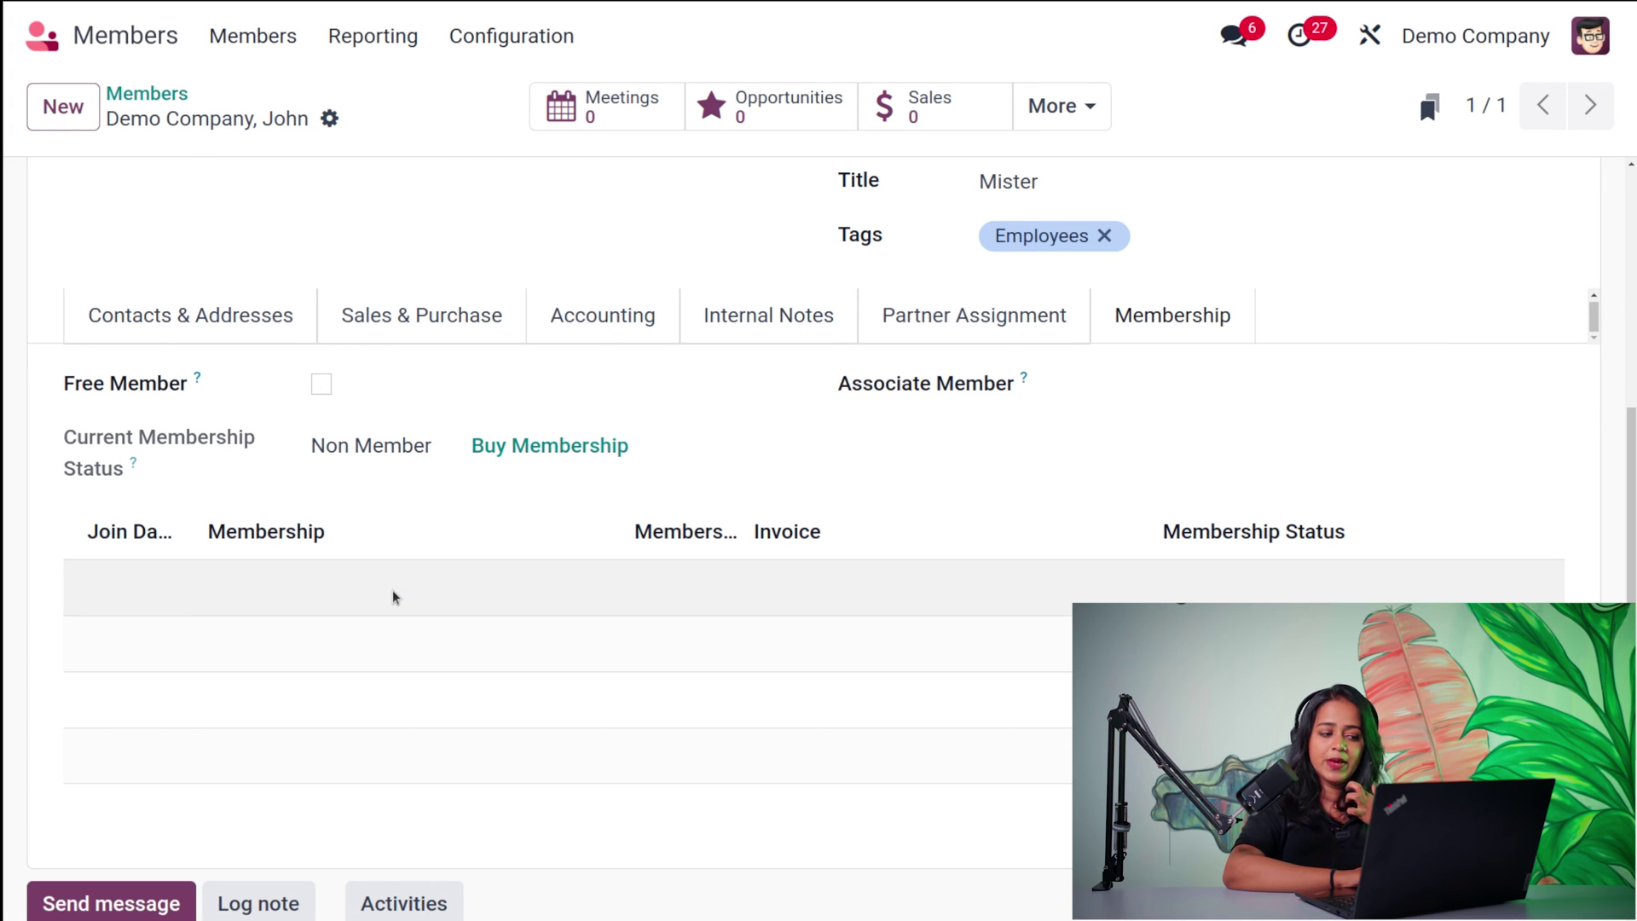
click(325, 388)
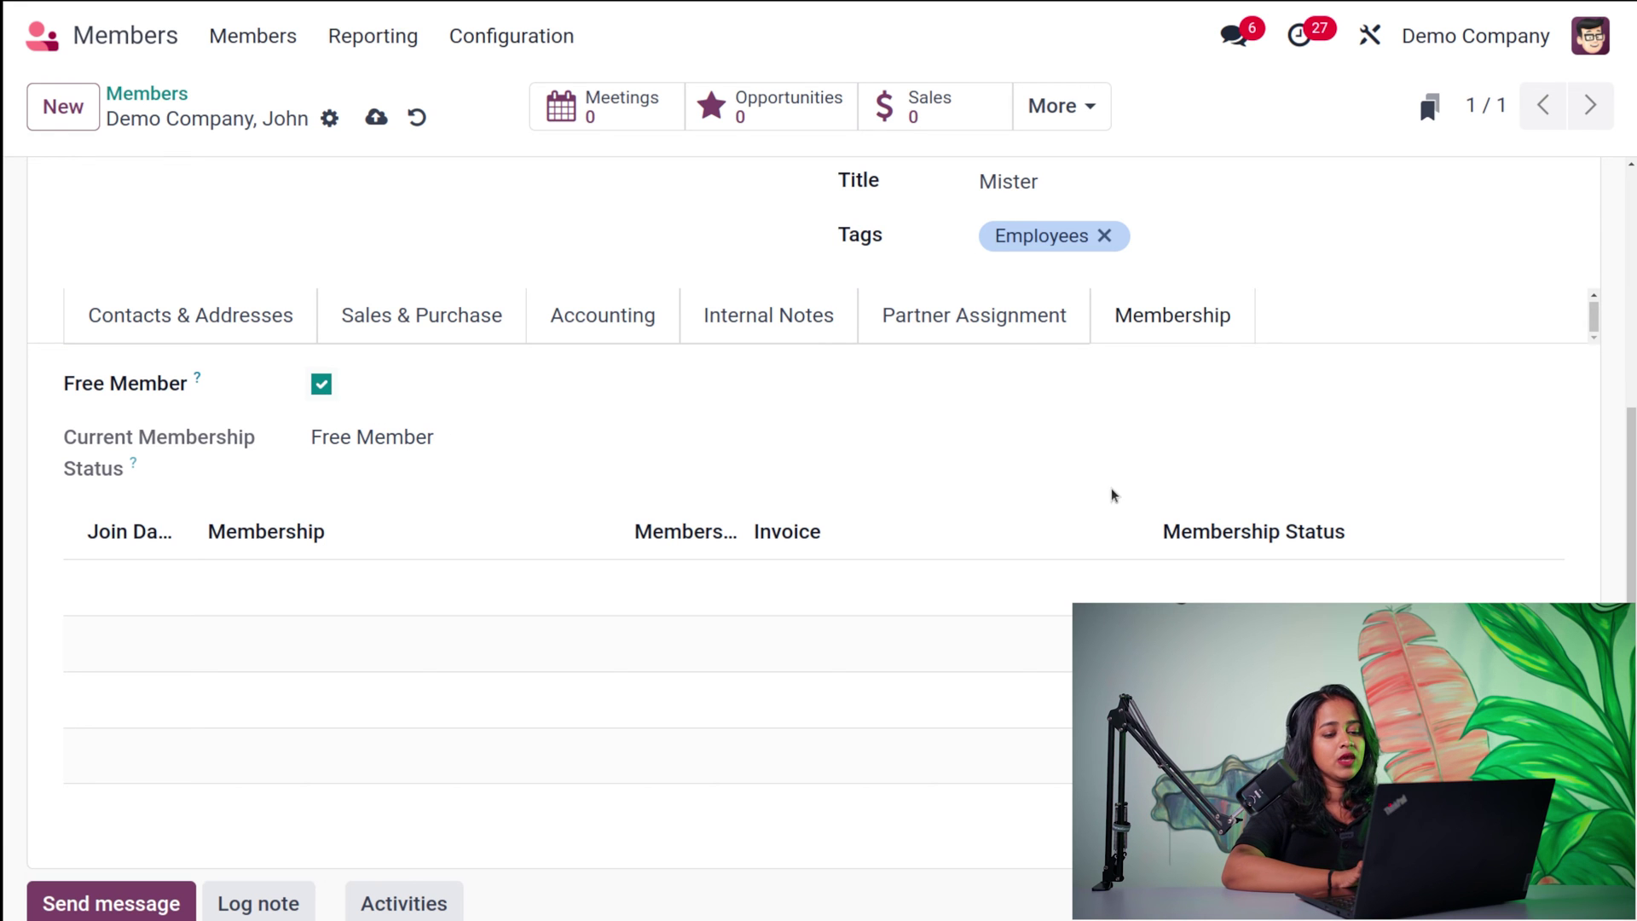
Check over the new member's details and save the record
scroll(742, 503, down, 3)
scroll(742, 503, up, 6)
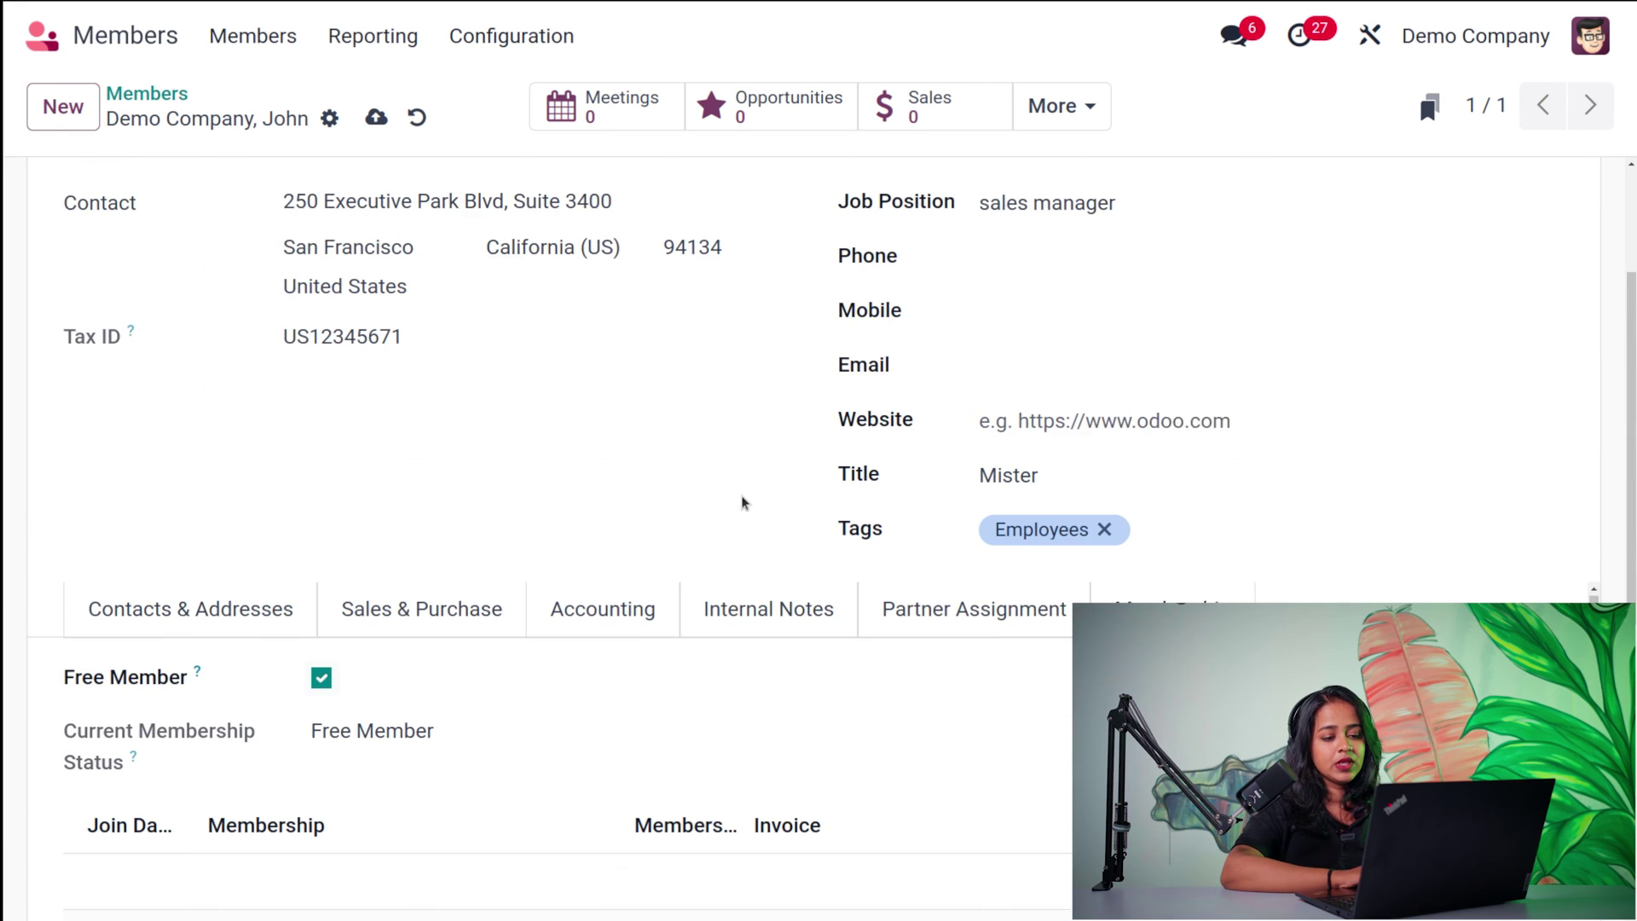
scroll(741, 503, down, 1)
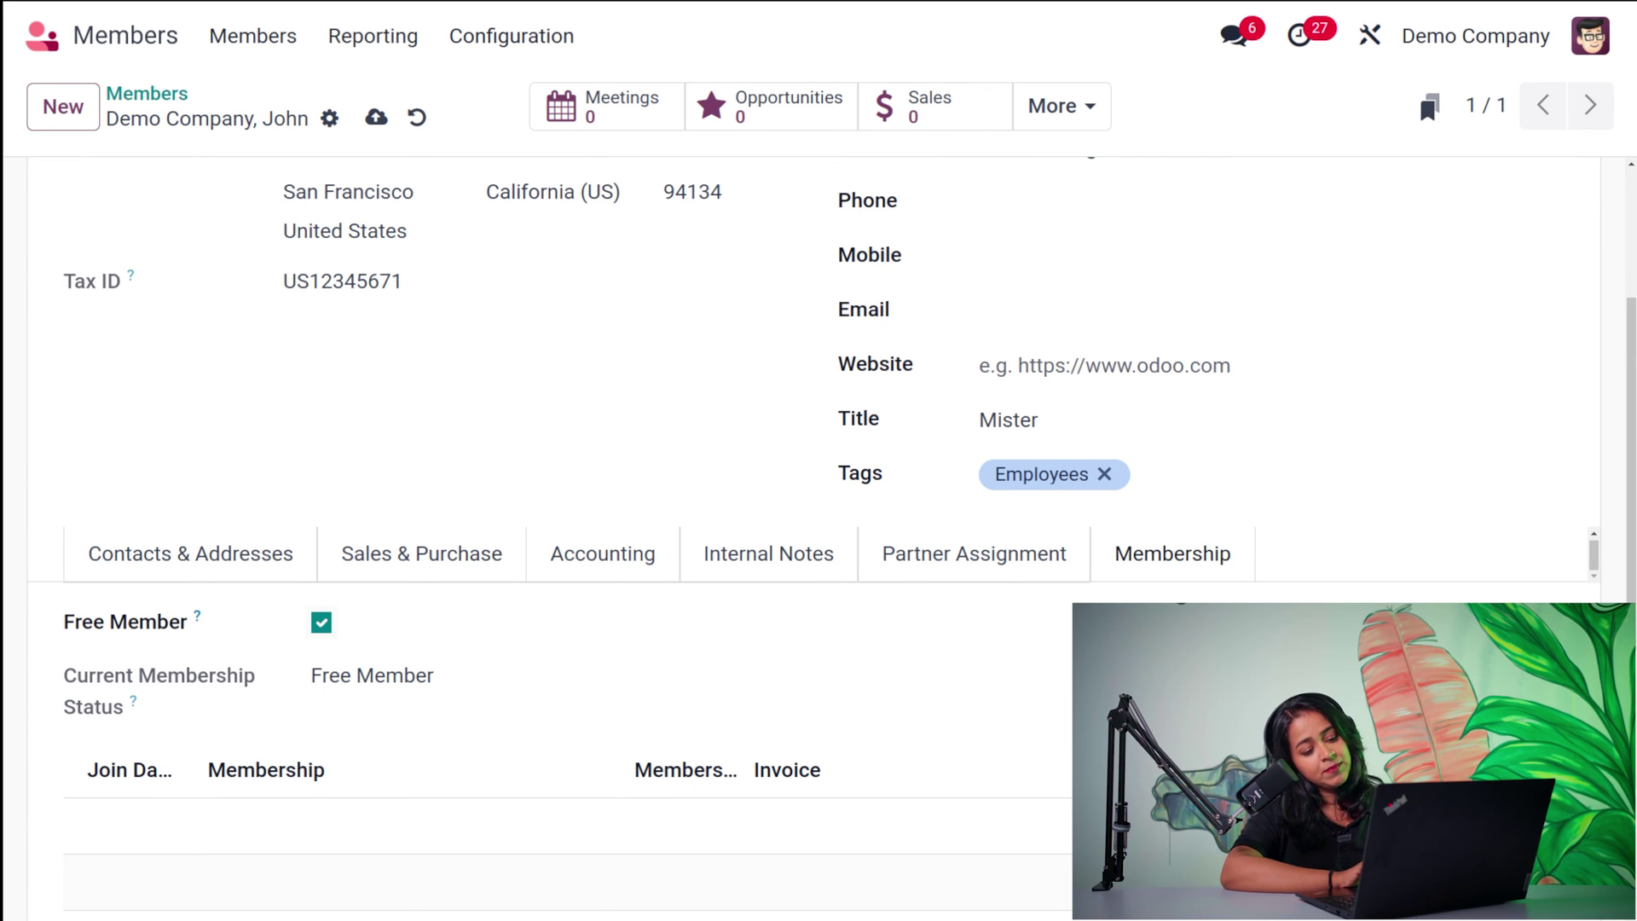
scroll(814, 512, down, 3)
scroll(814, 512, up, 7)
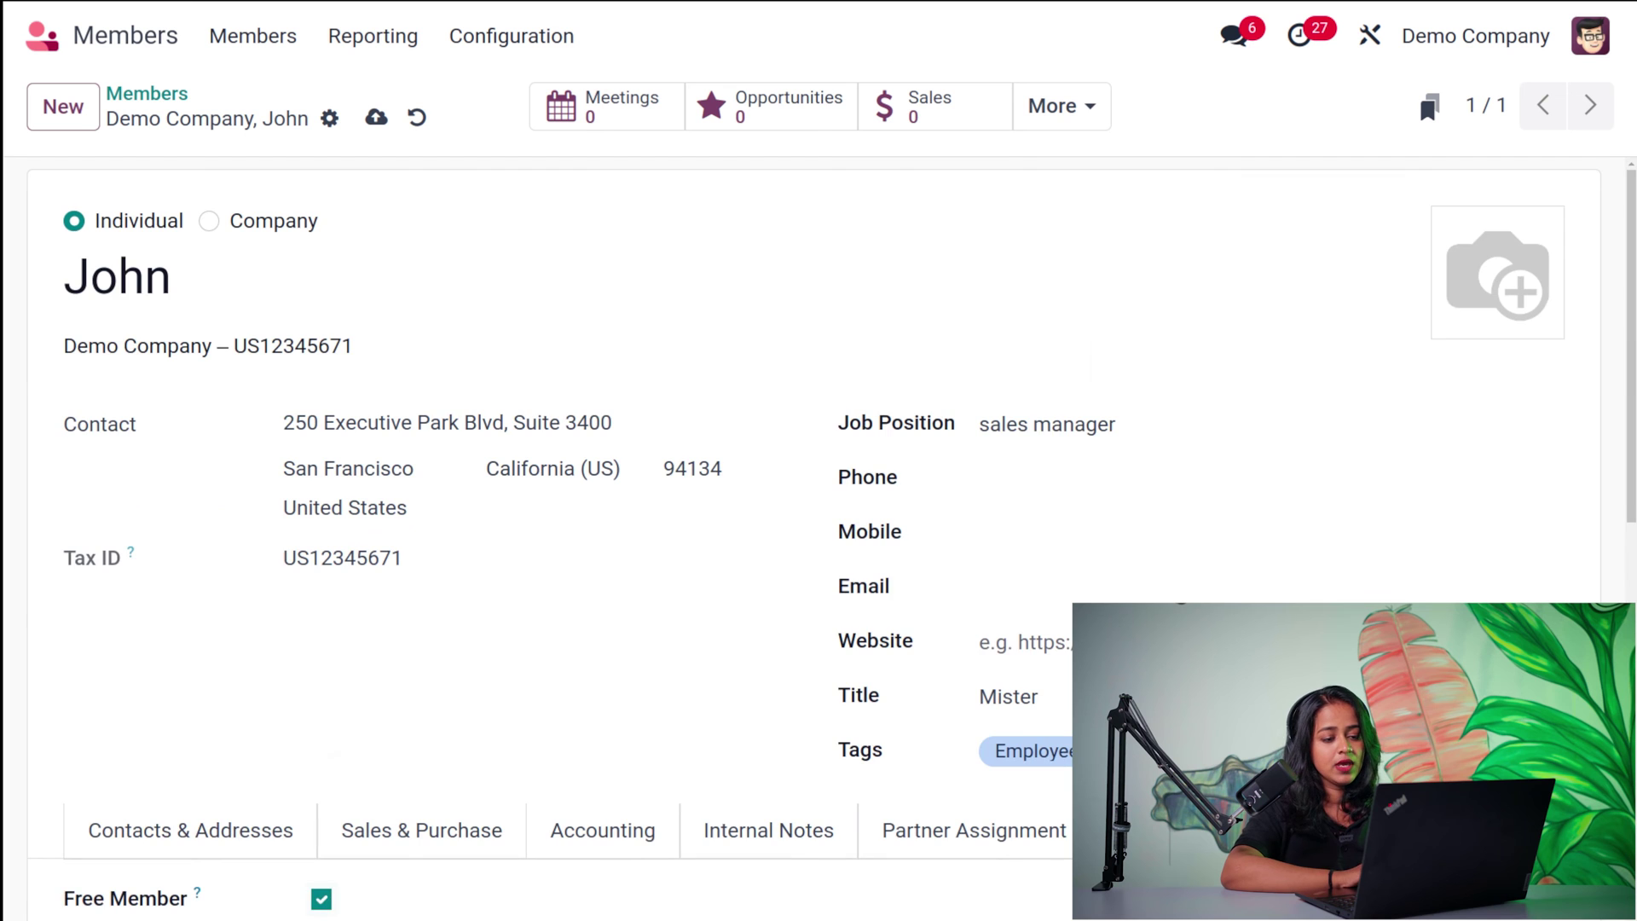
click(376, 118)
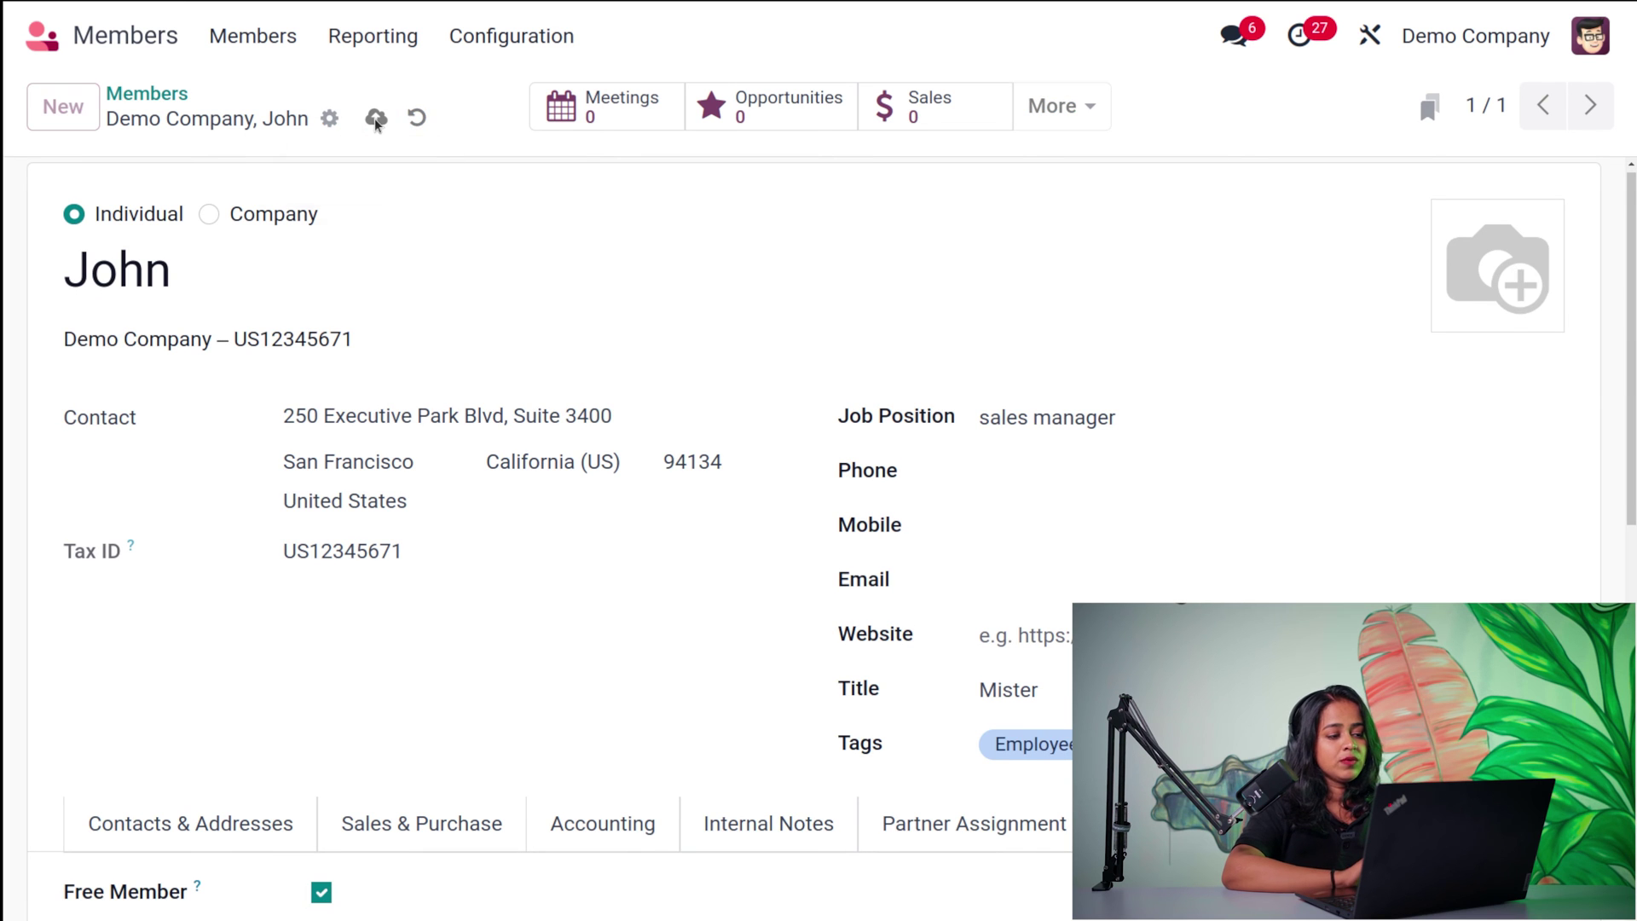
scroll(530, 541, down, 10)
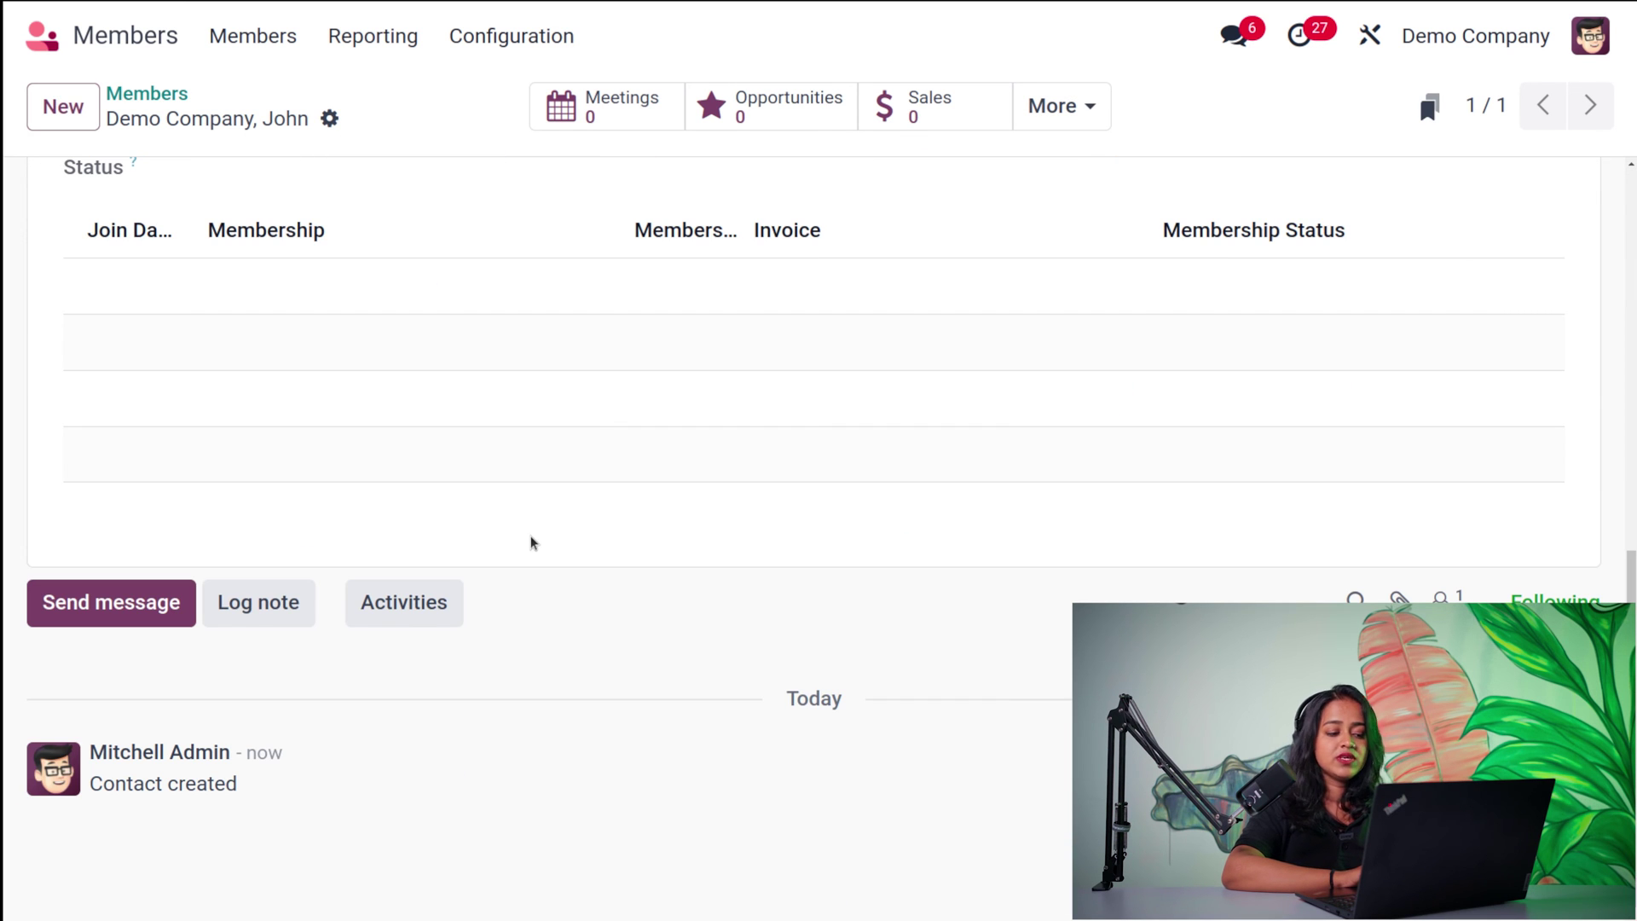
scroll(529, 541, up, 10)
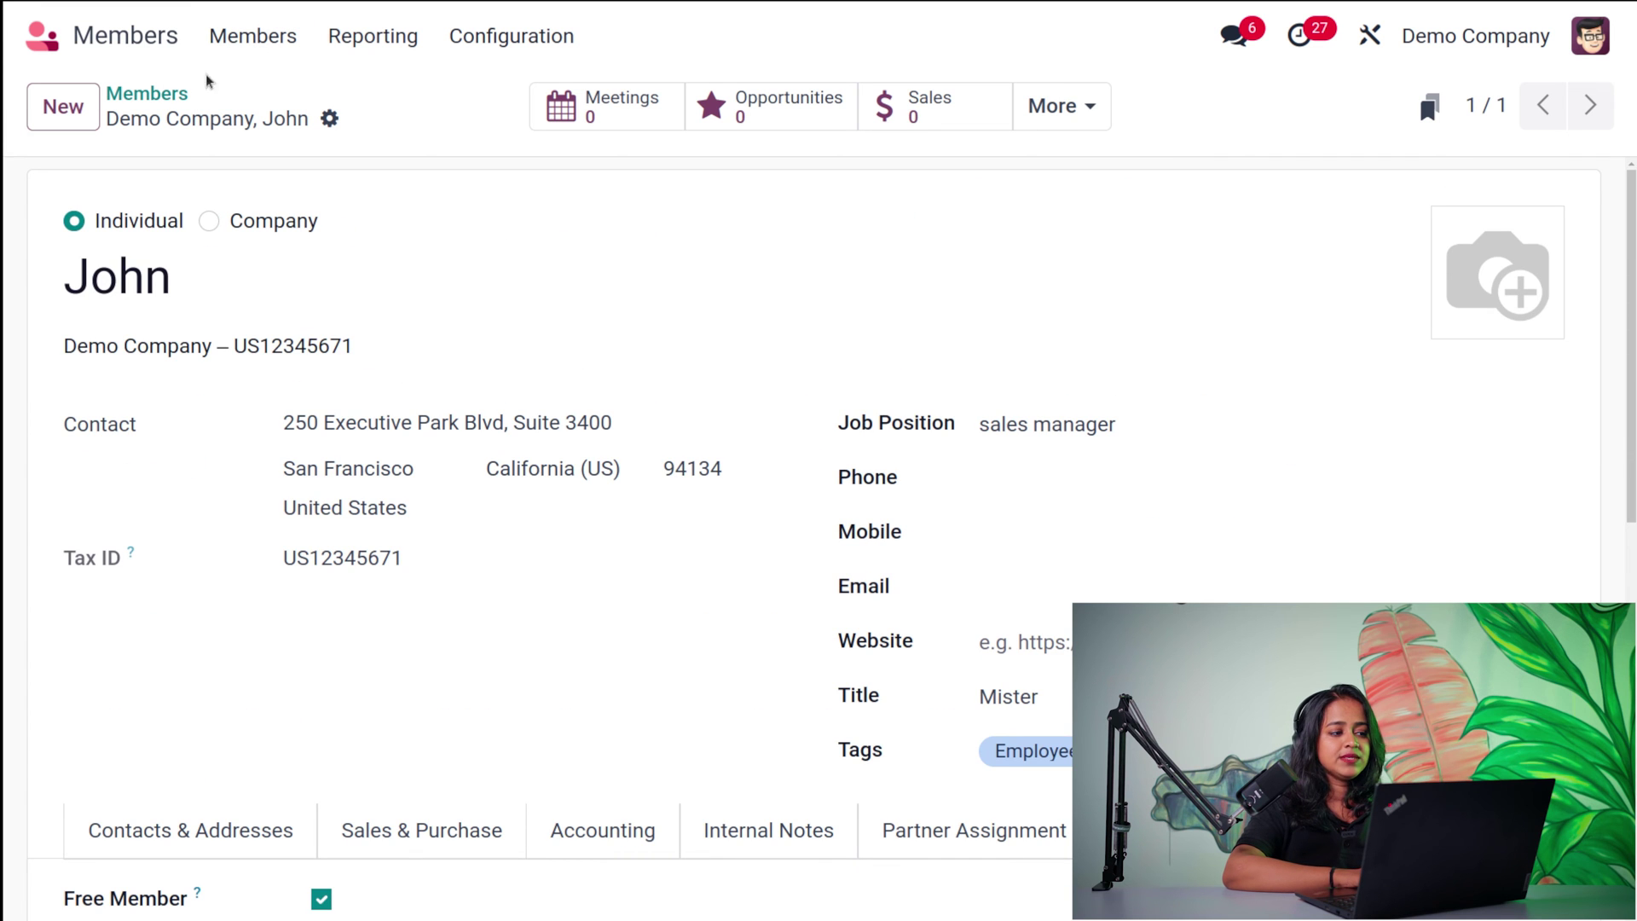
Return to the members list and remove the Members filter to browse all contacts
click(162, 94)
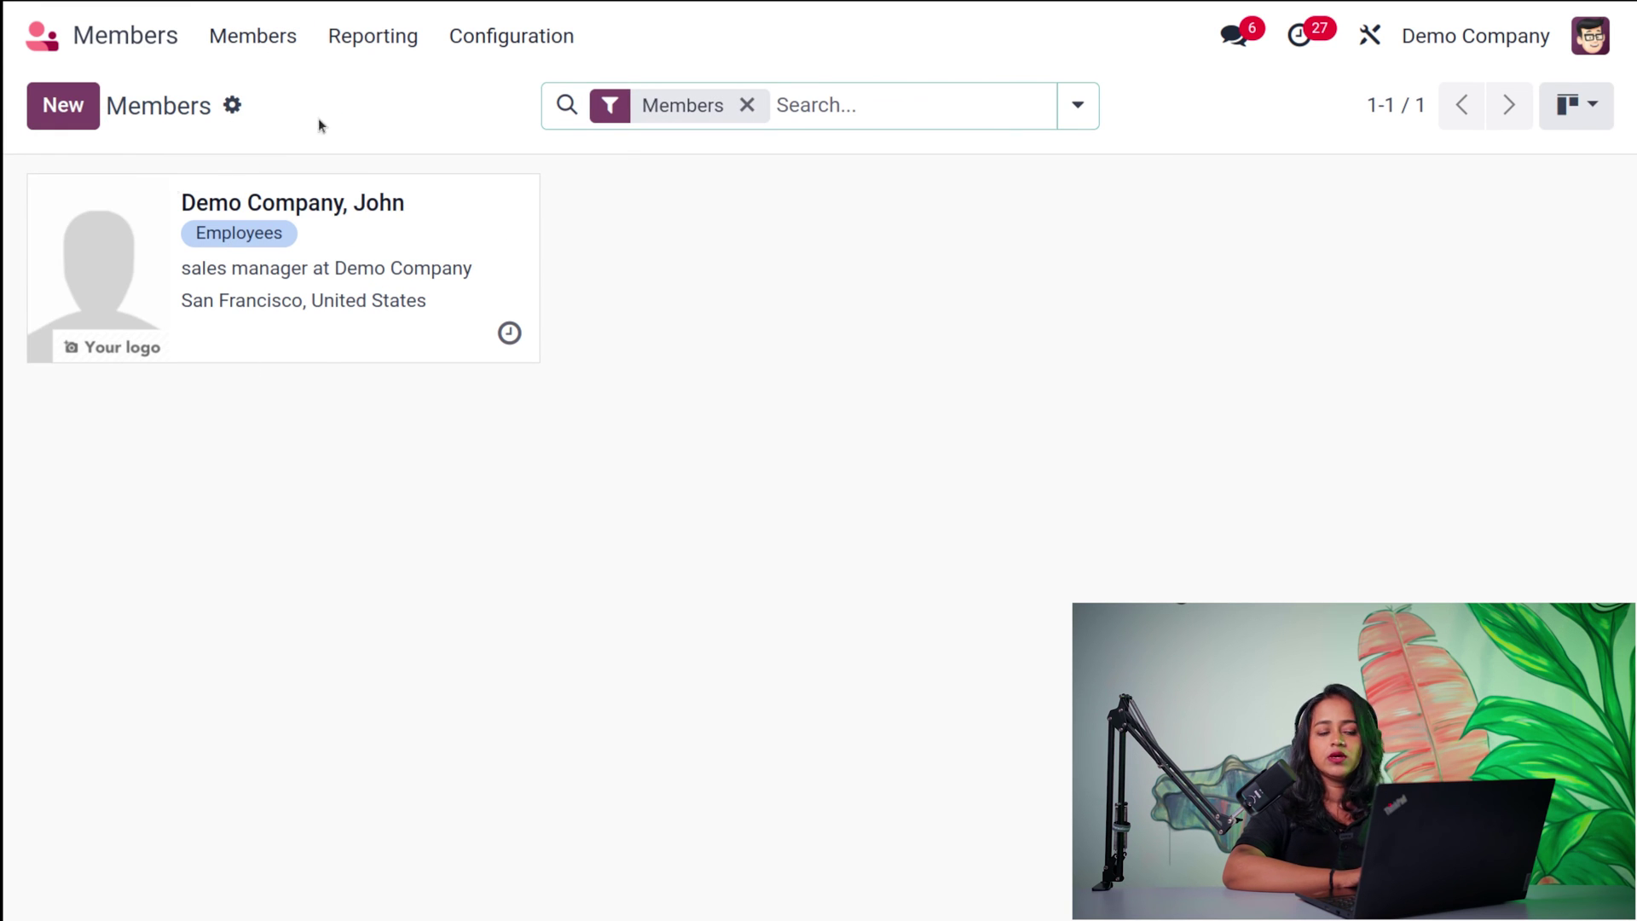
click(748, 104)
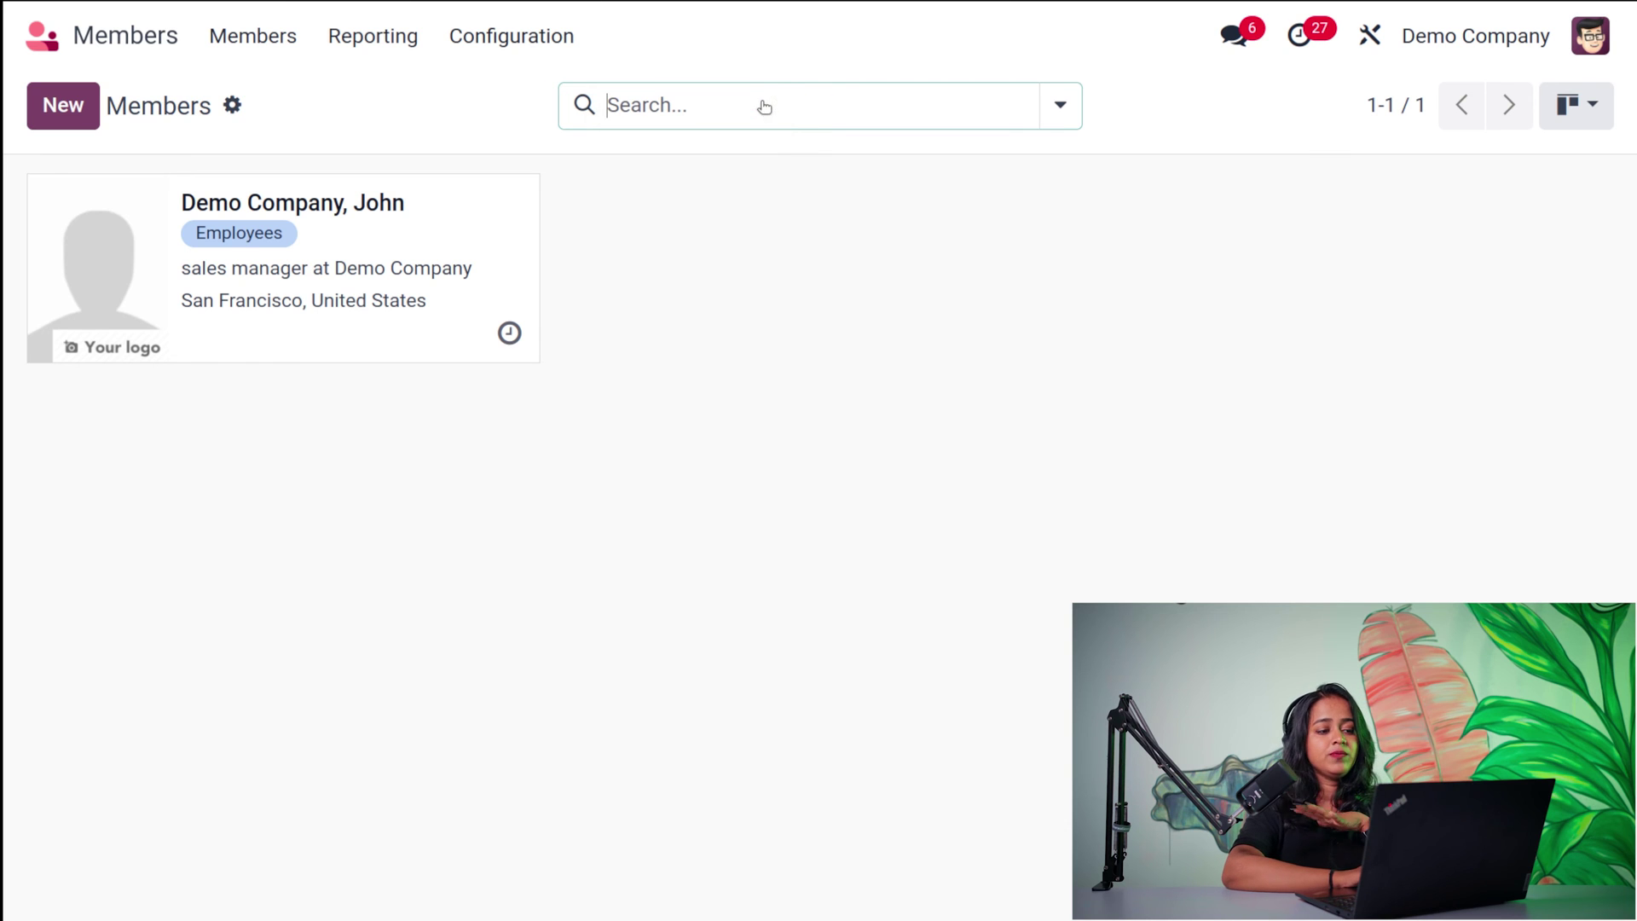
scroll(844, 548, down, 8)
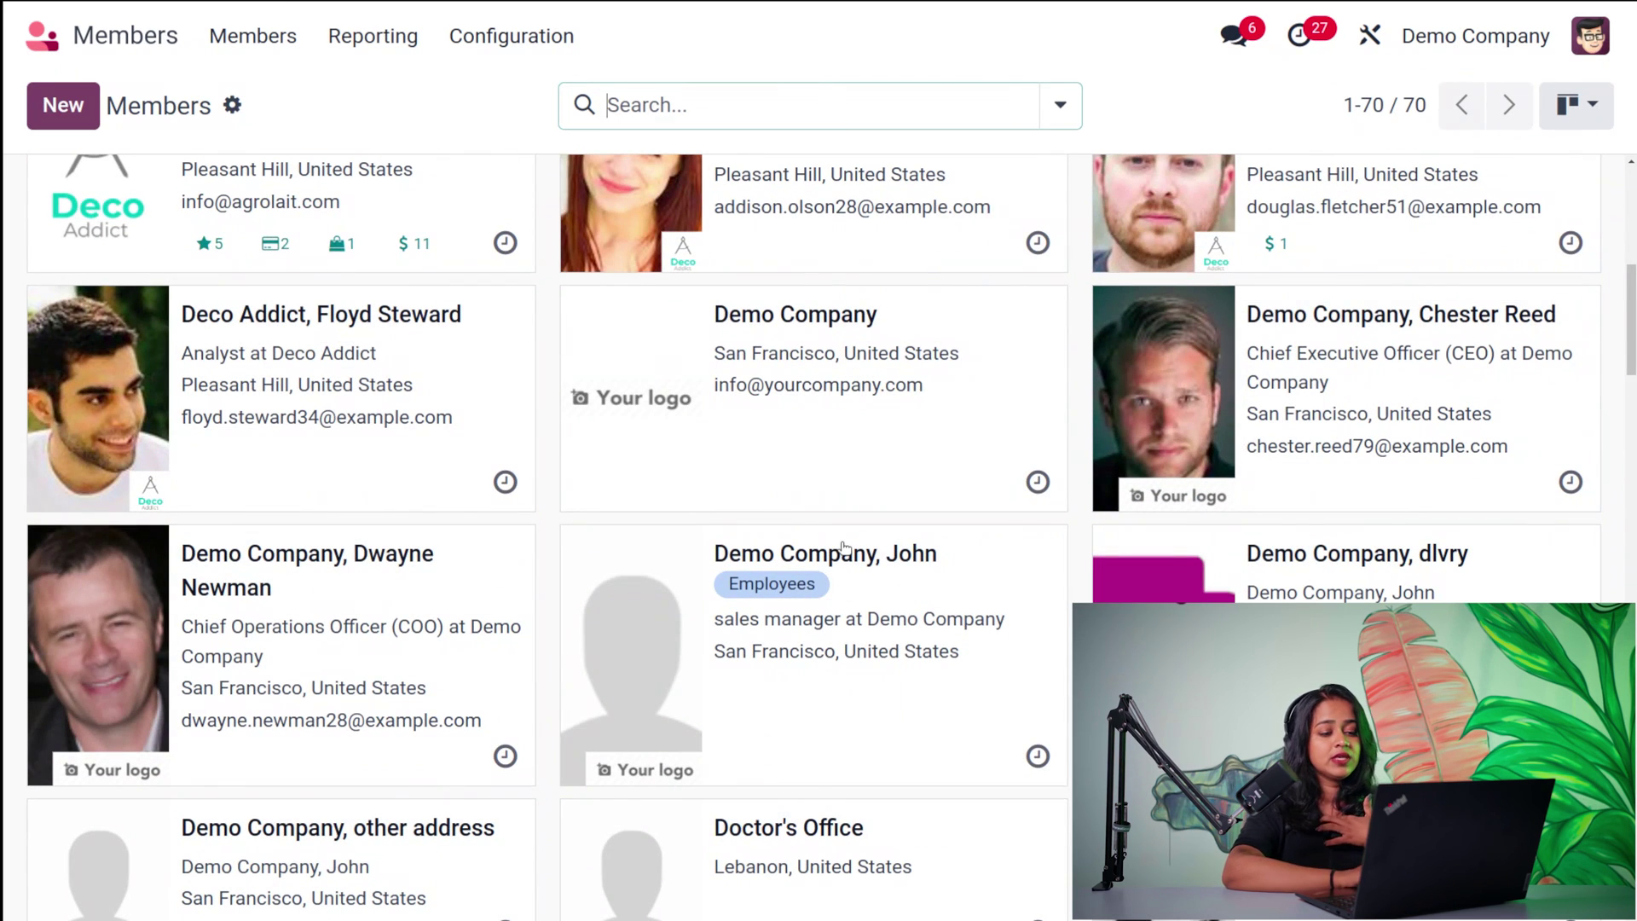
scroll(844, 548, up, 8)
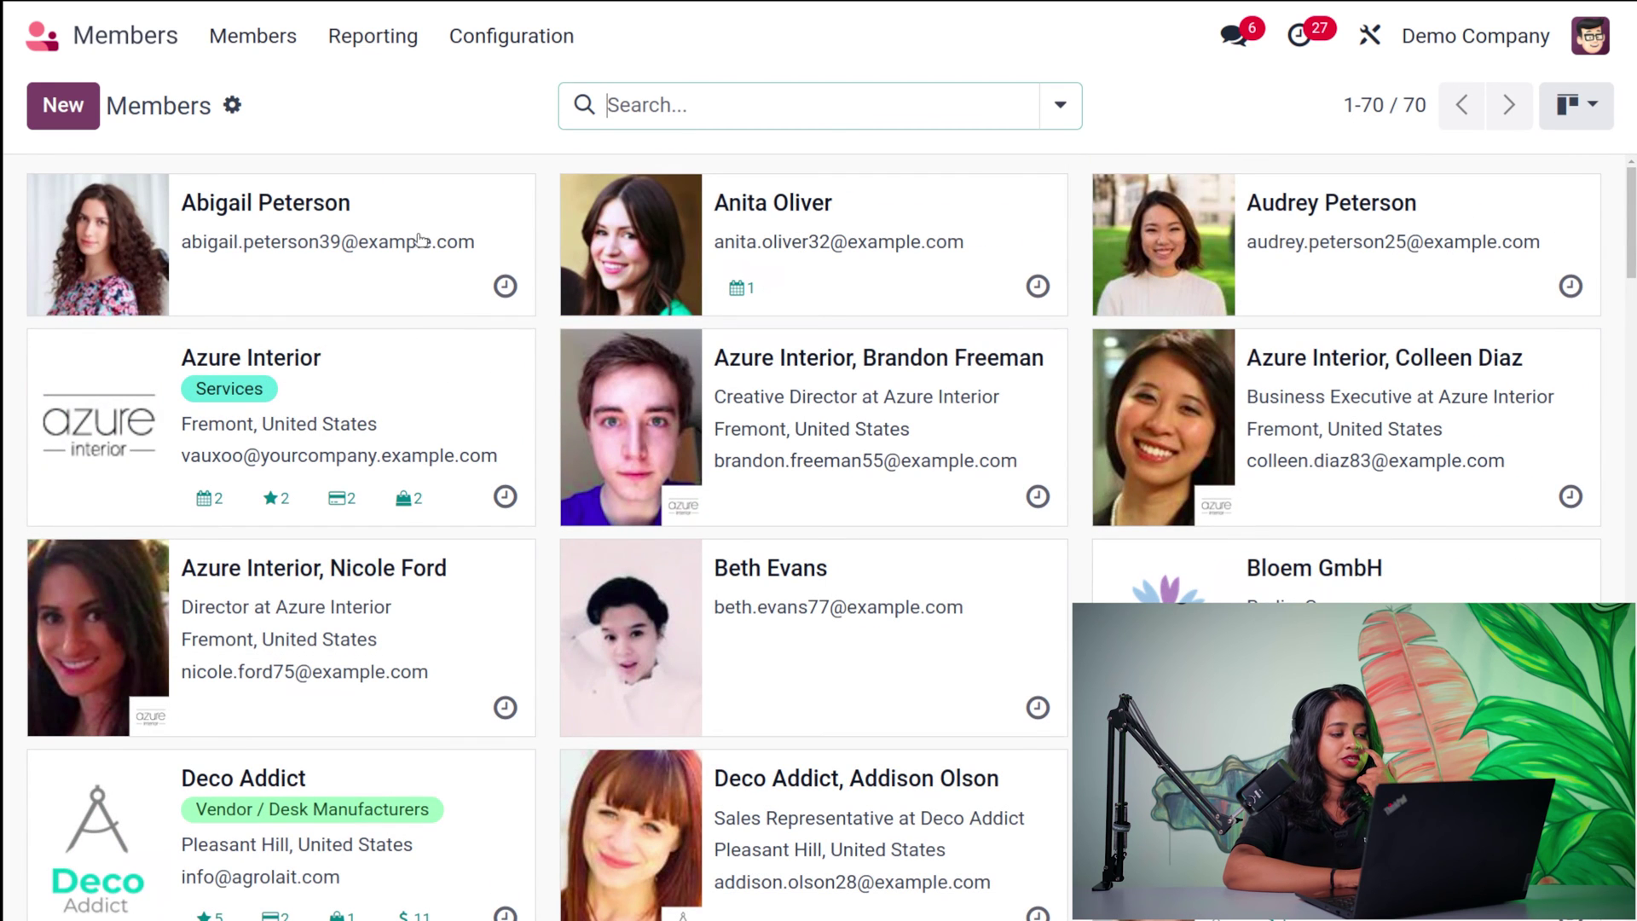
Open the first contact in the list, mark it as a Free Member and save the record
click(405, 278)
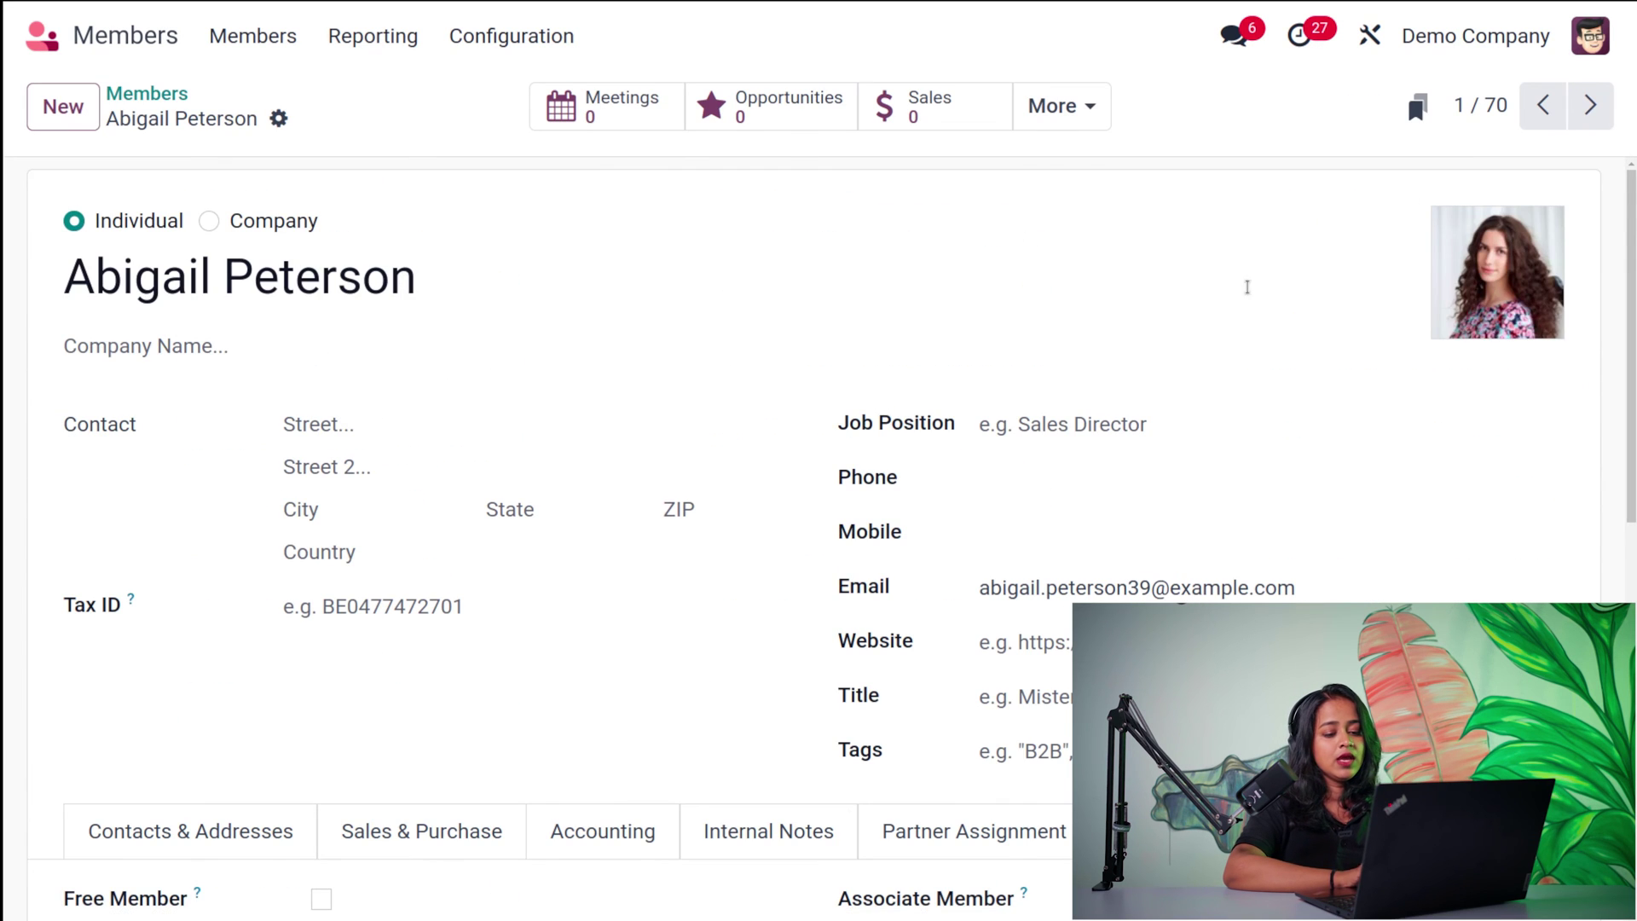
scroll(1068, 780, down, 8)
scroll(329, 335, up, 3)
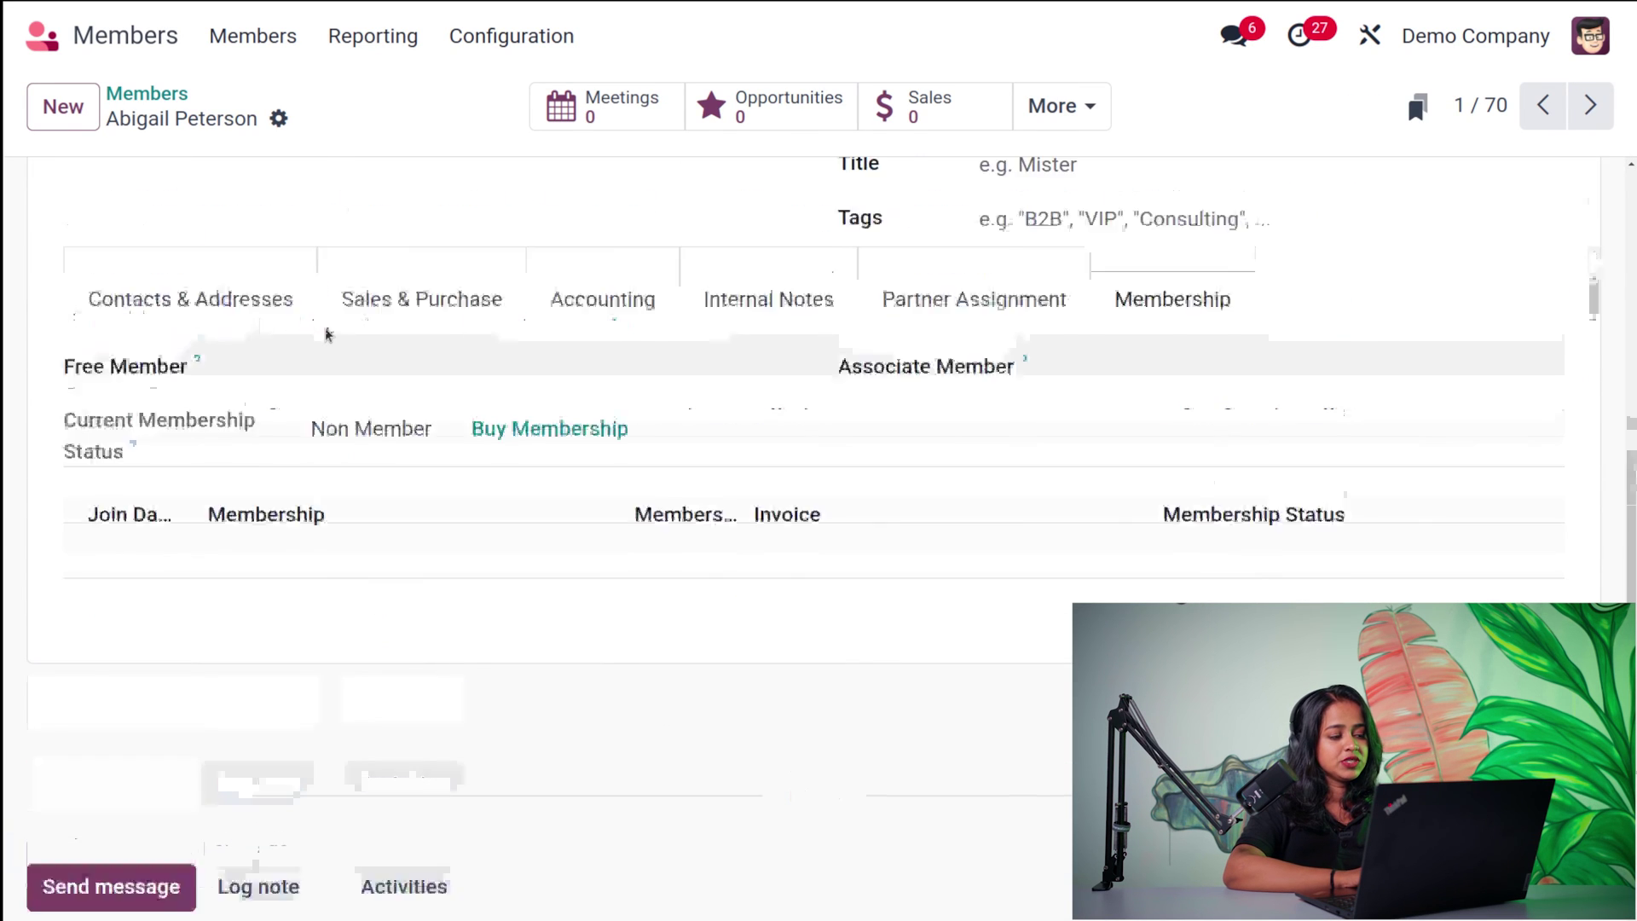
click(320, 415)
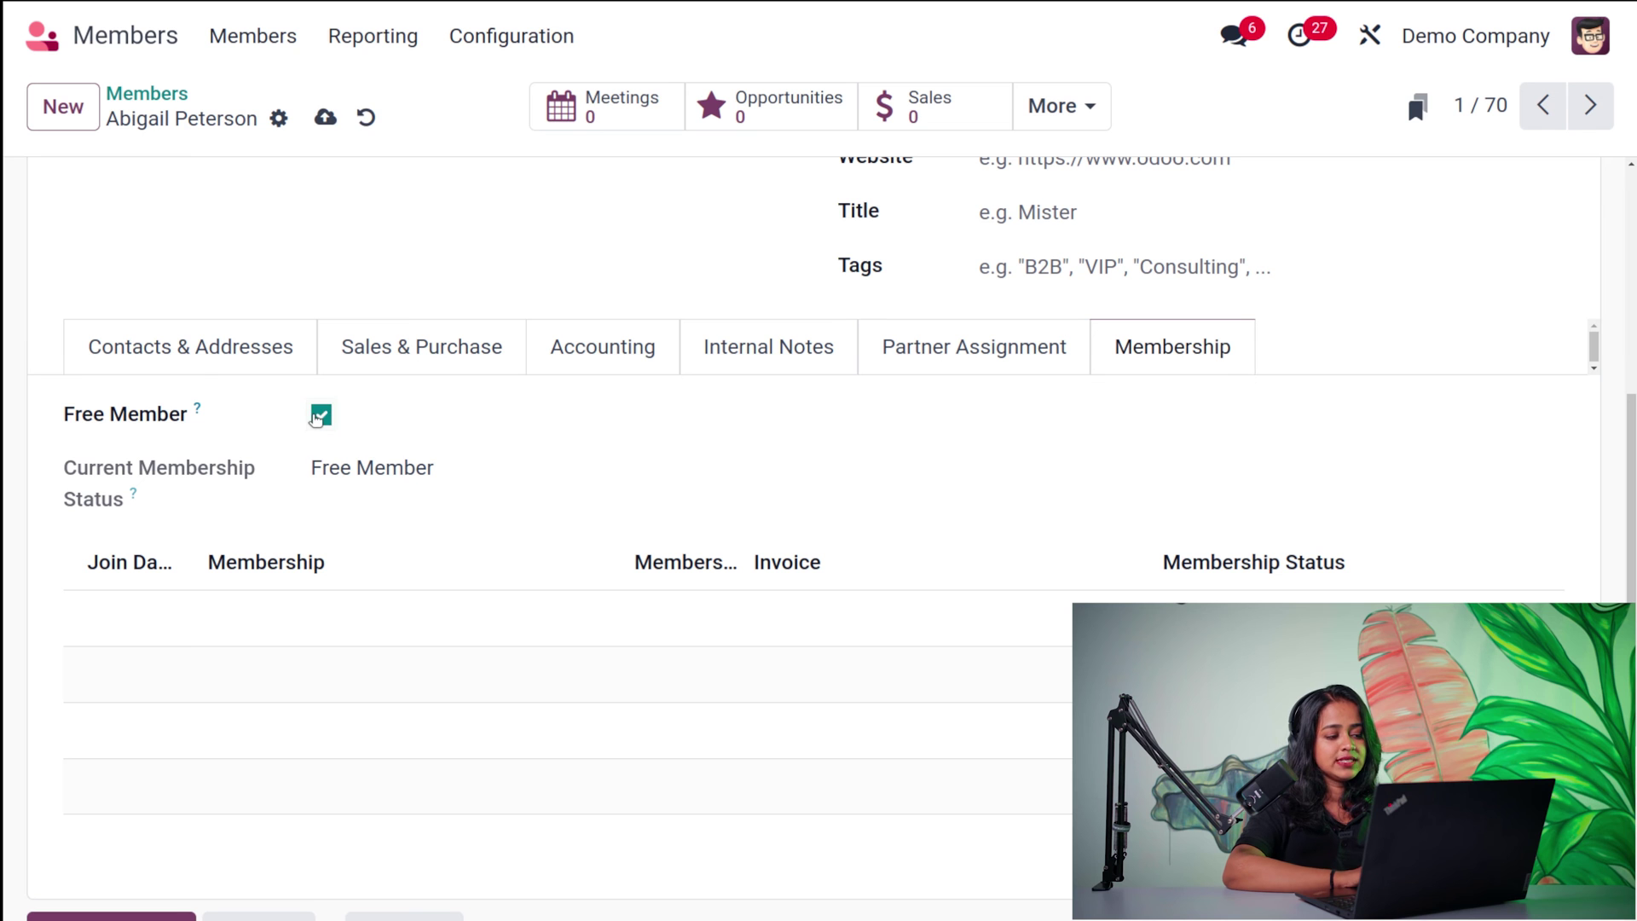
click(325, 116)
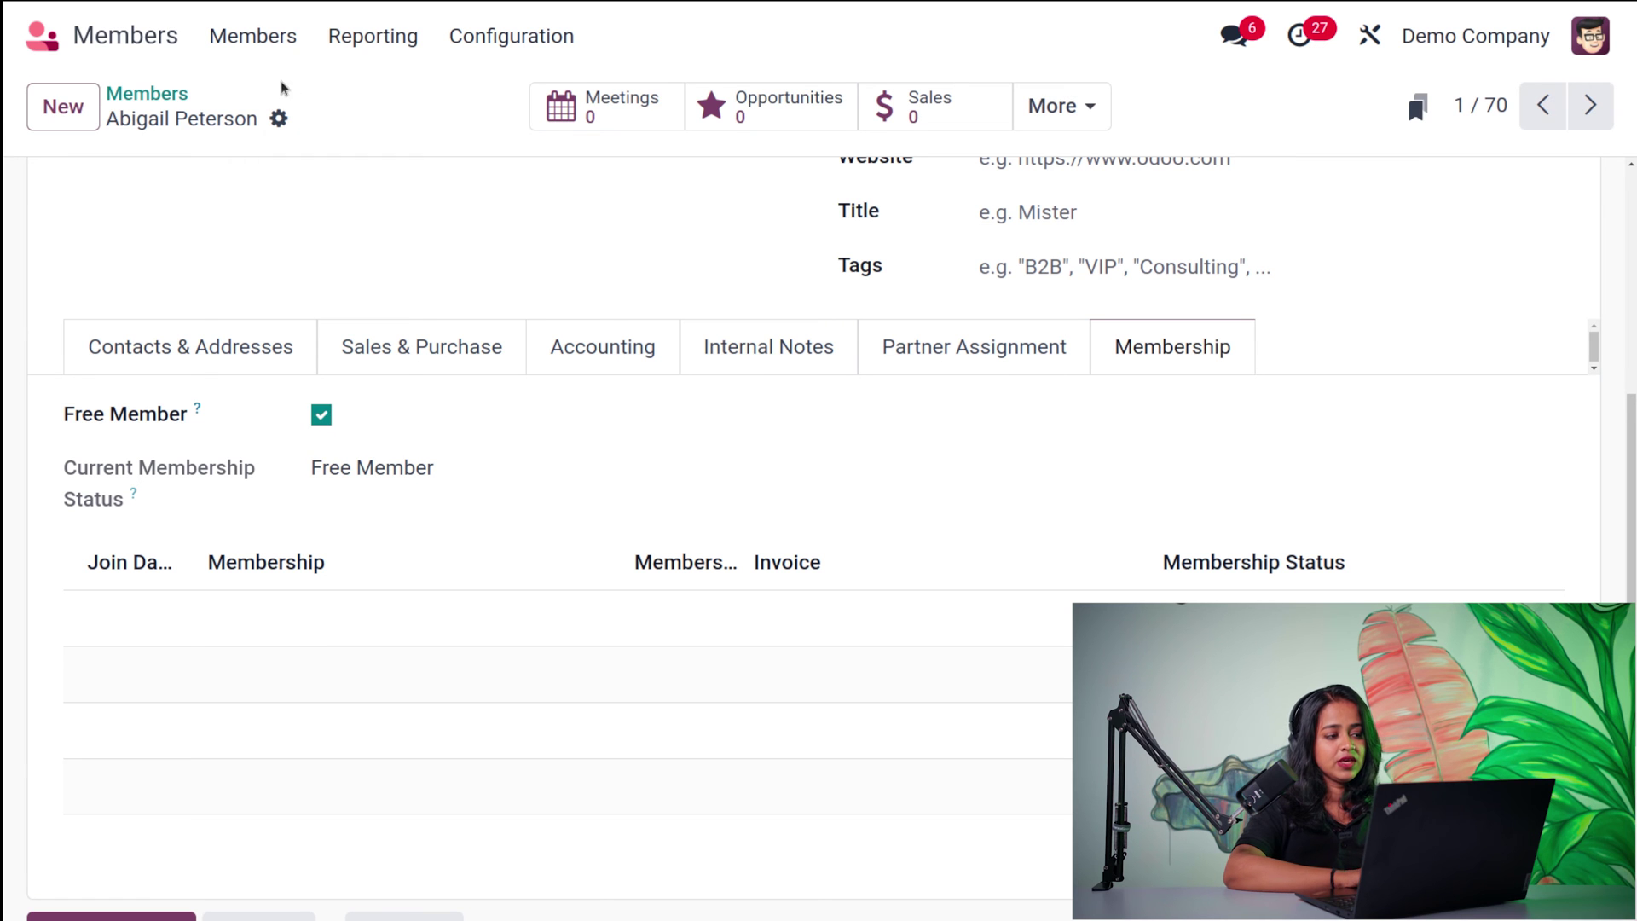
Go back to the contact list and filter it by Members
click(169, 96)
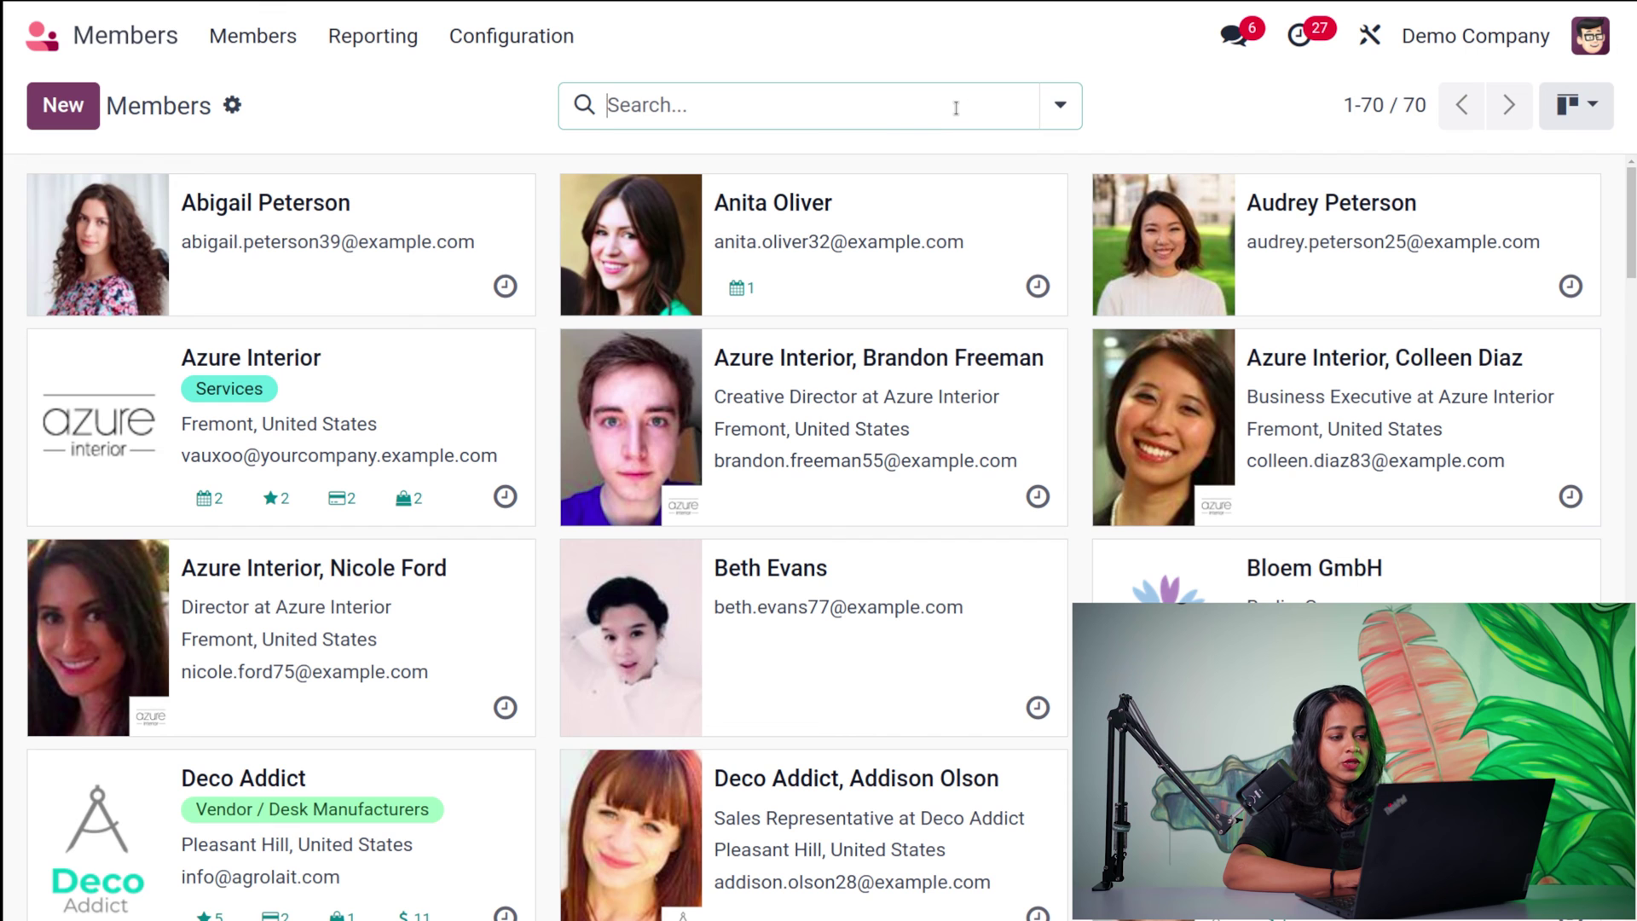
click(1059, 105)
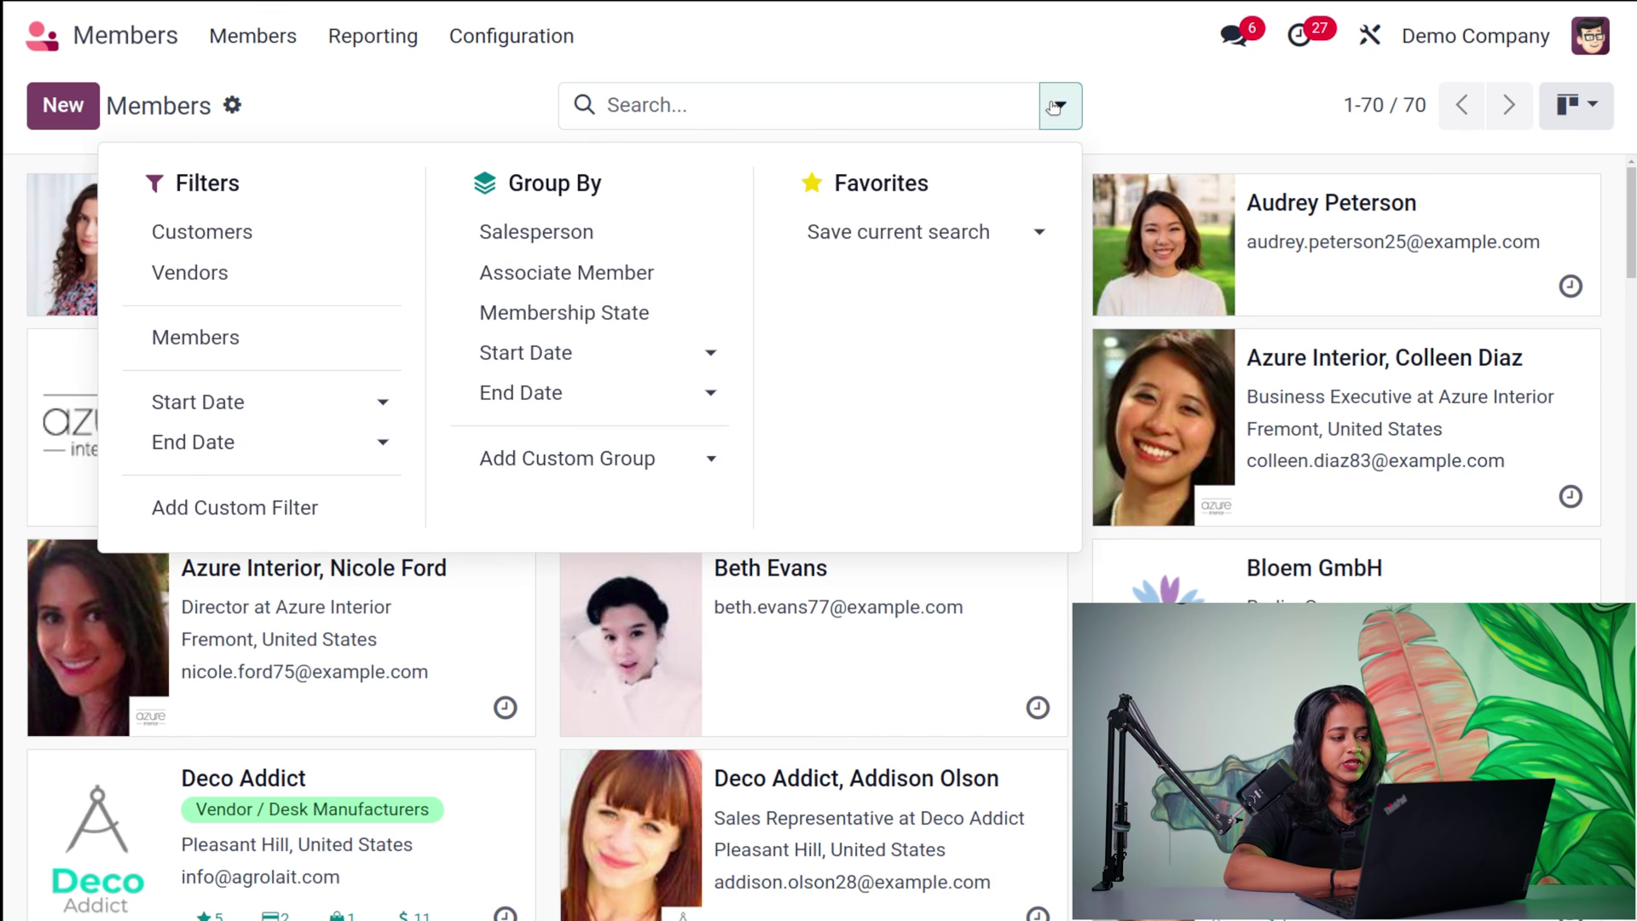
click(193, 340)
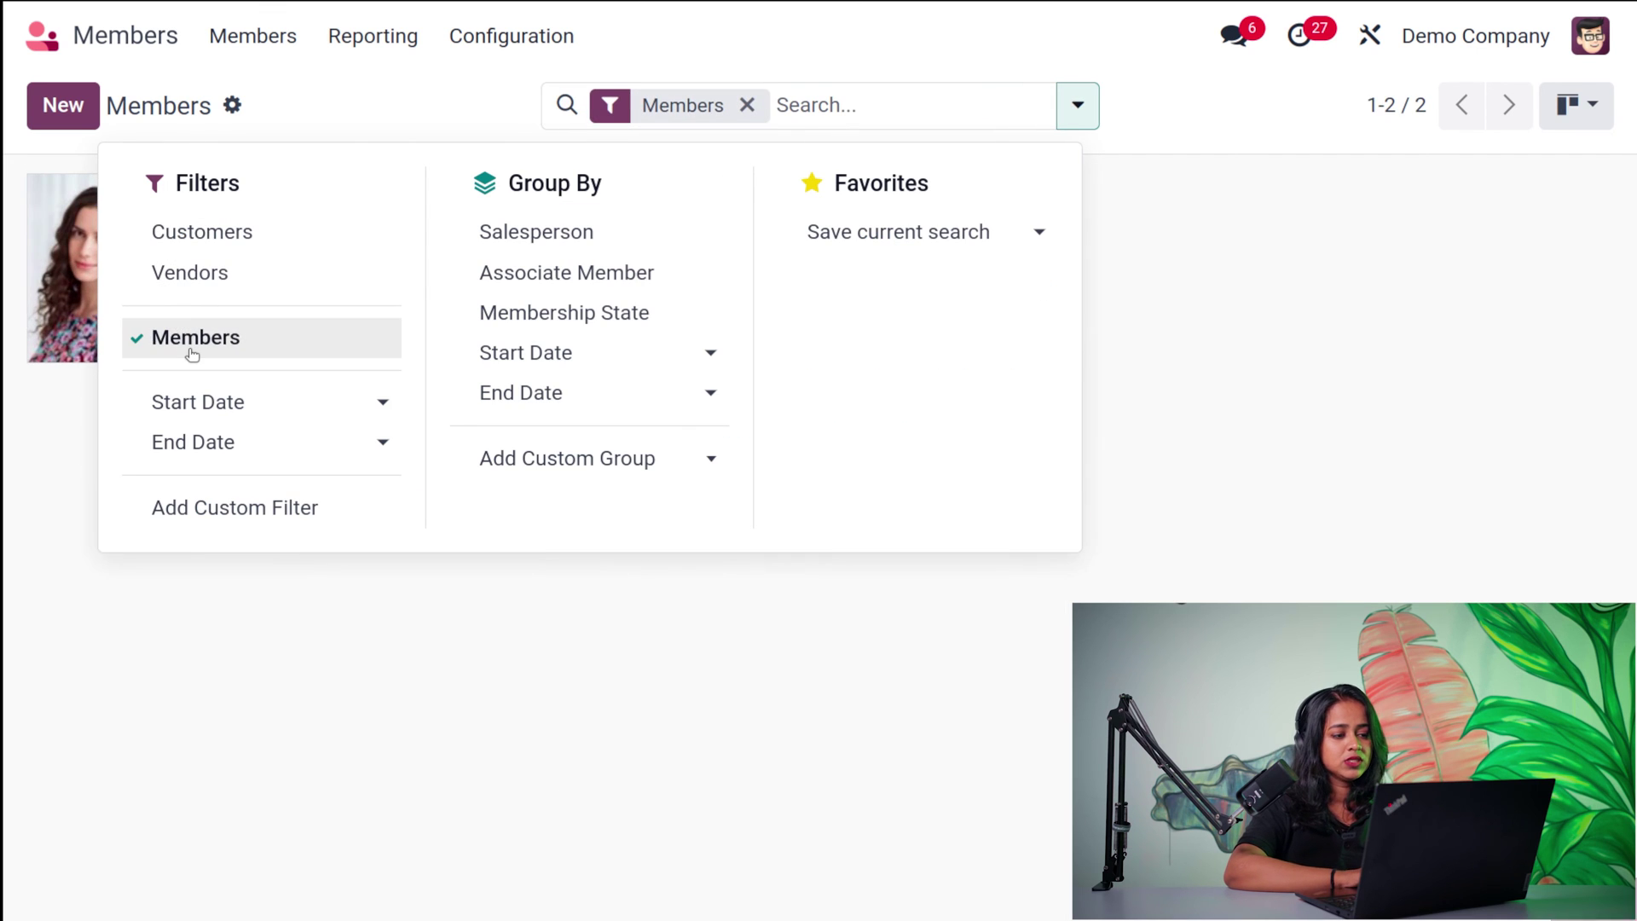
click(392, 95)
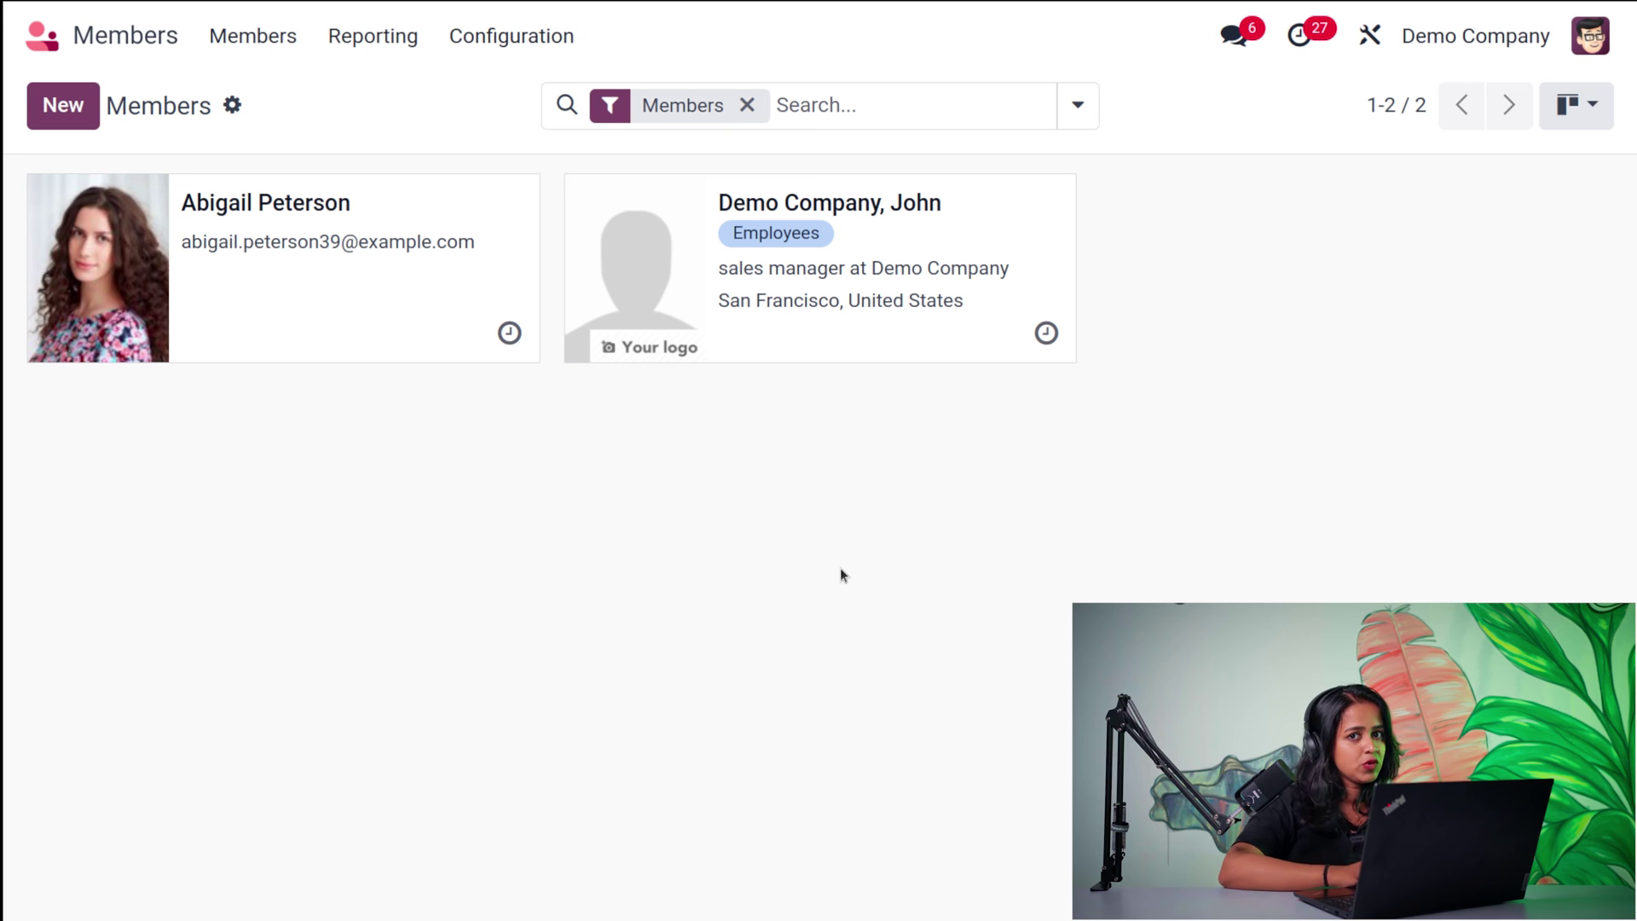
Create a new membership product named Membership 1
click(550, 36)
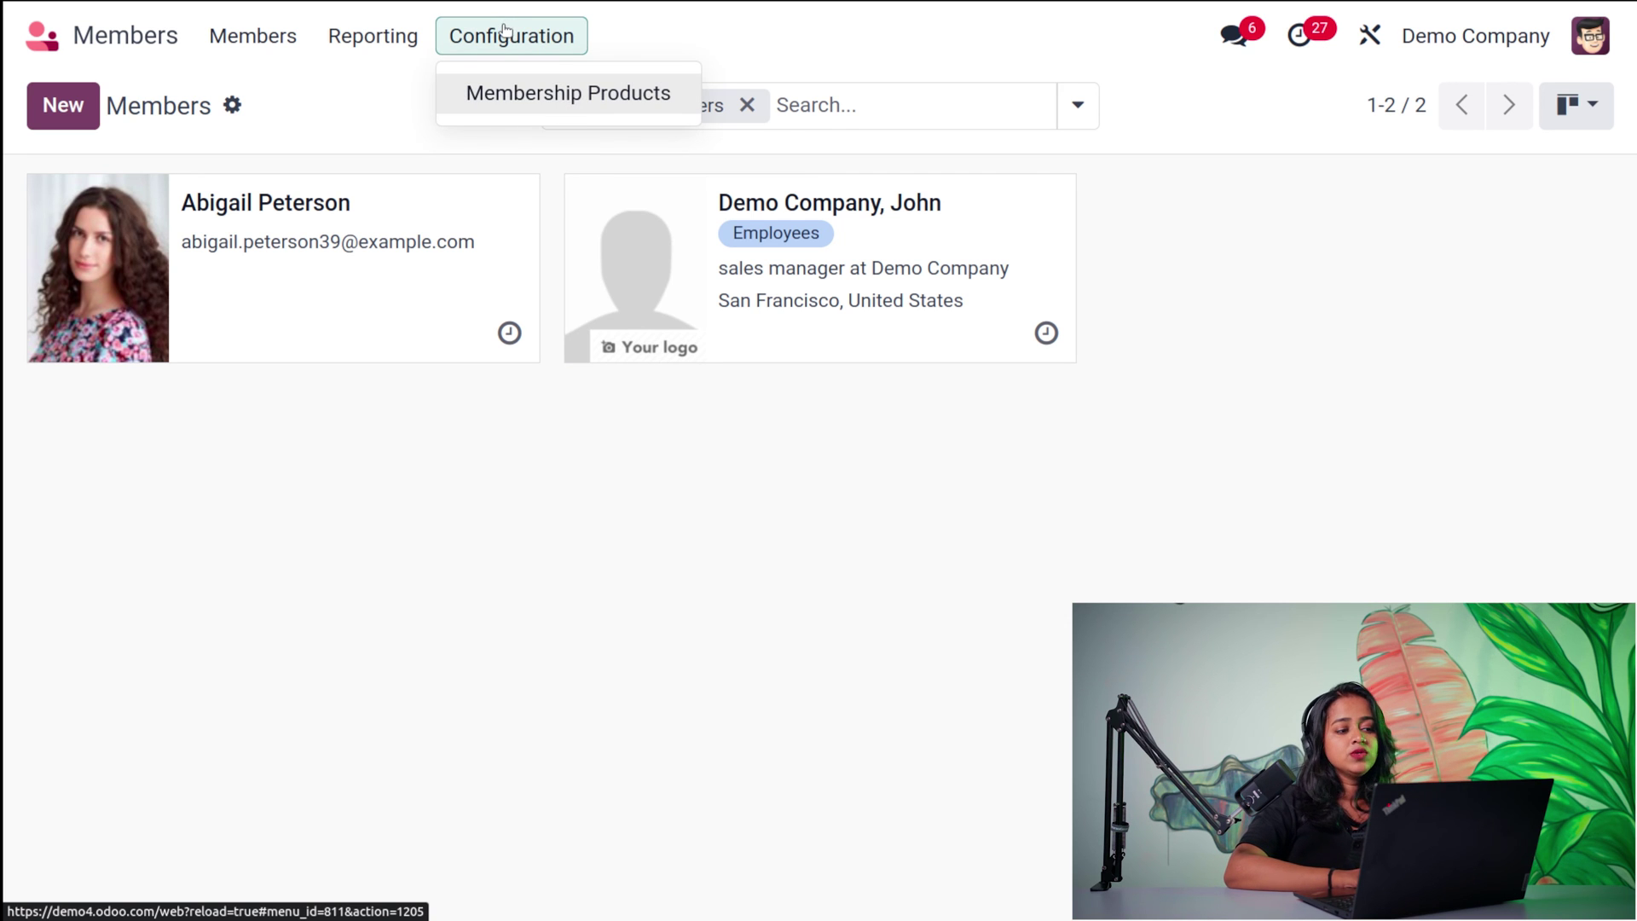
click(577, 93)
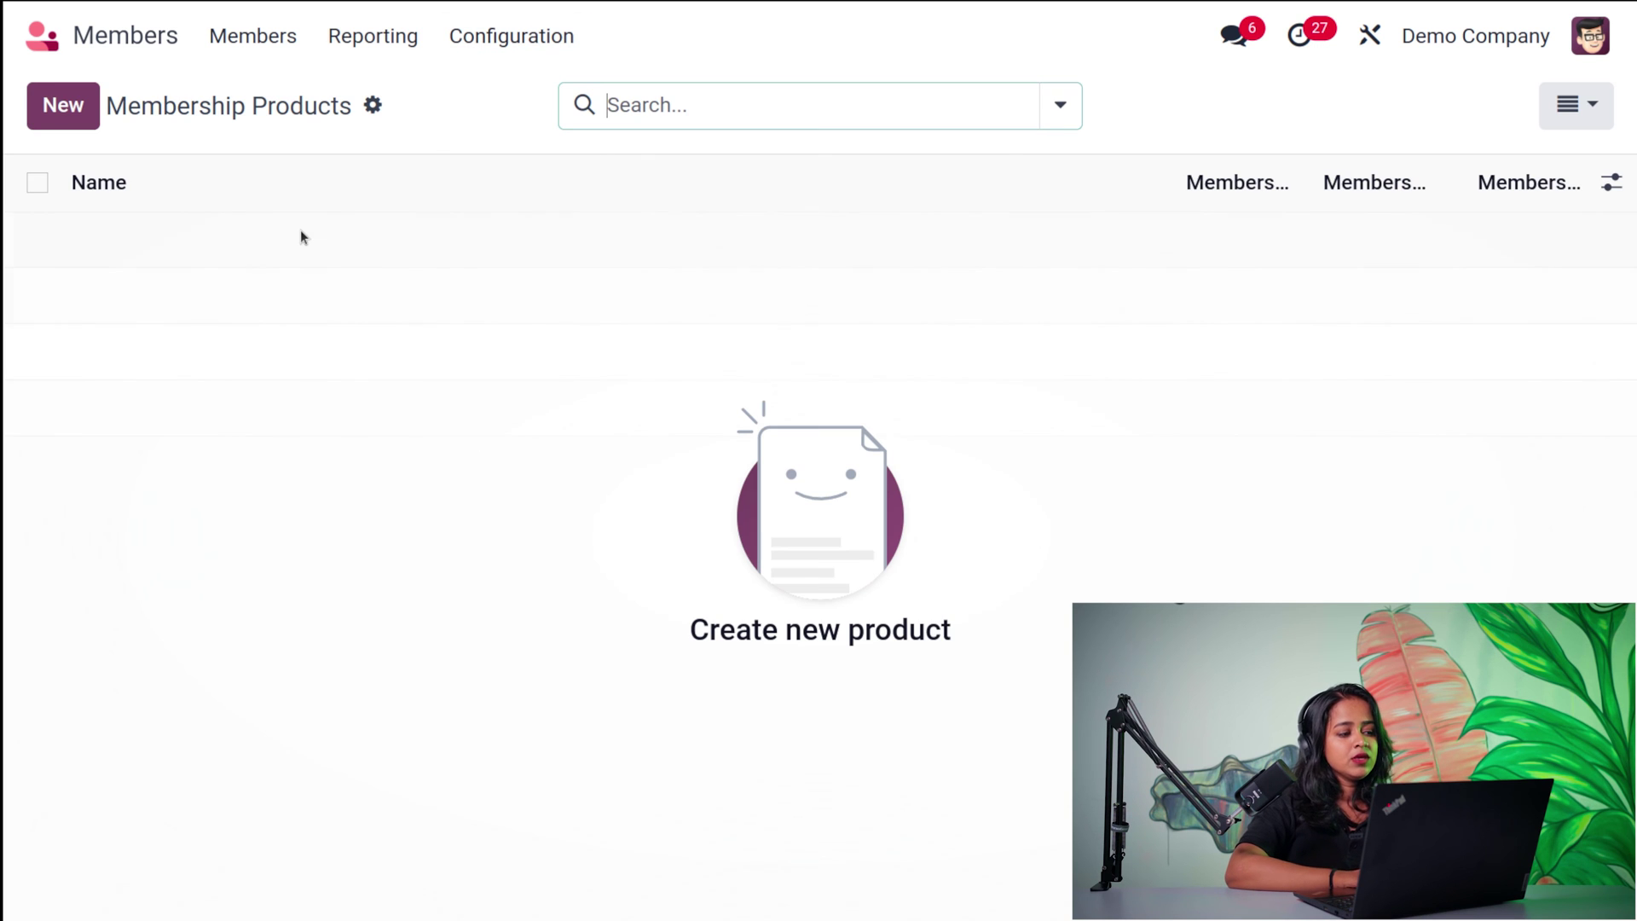
click(55, 116)
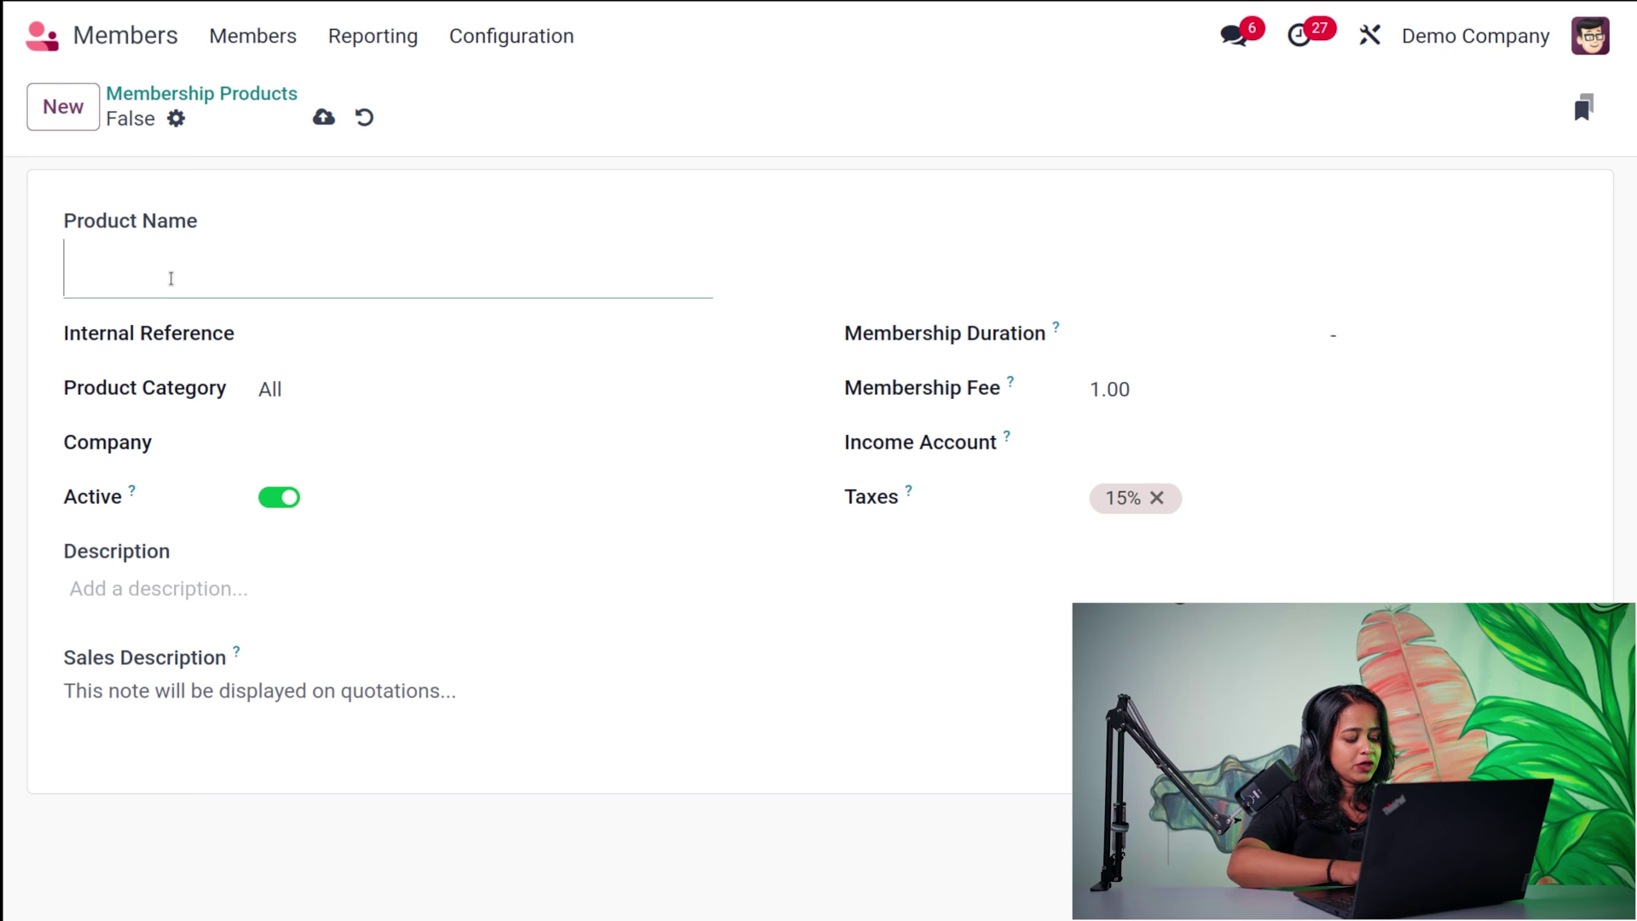
text(Member)
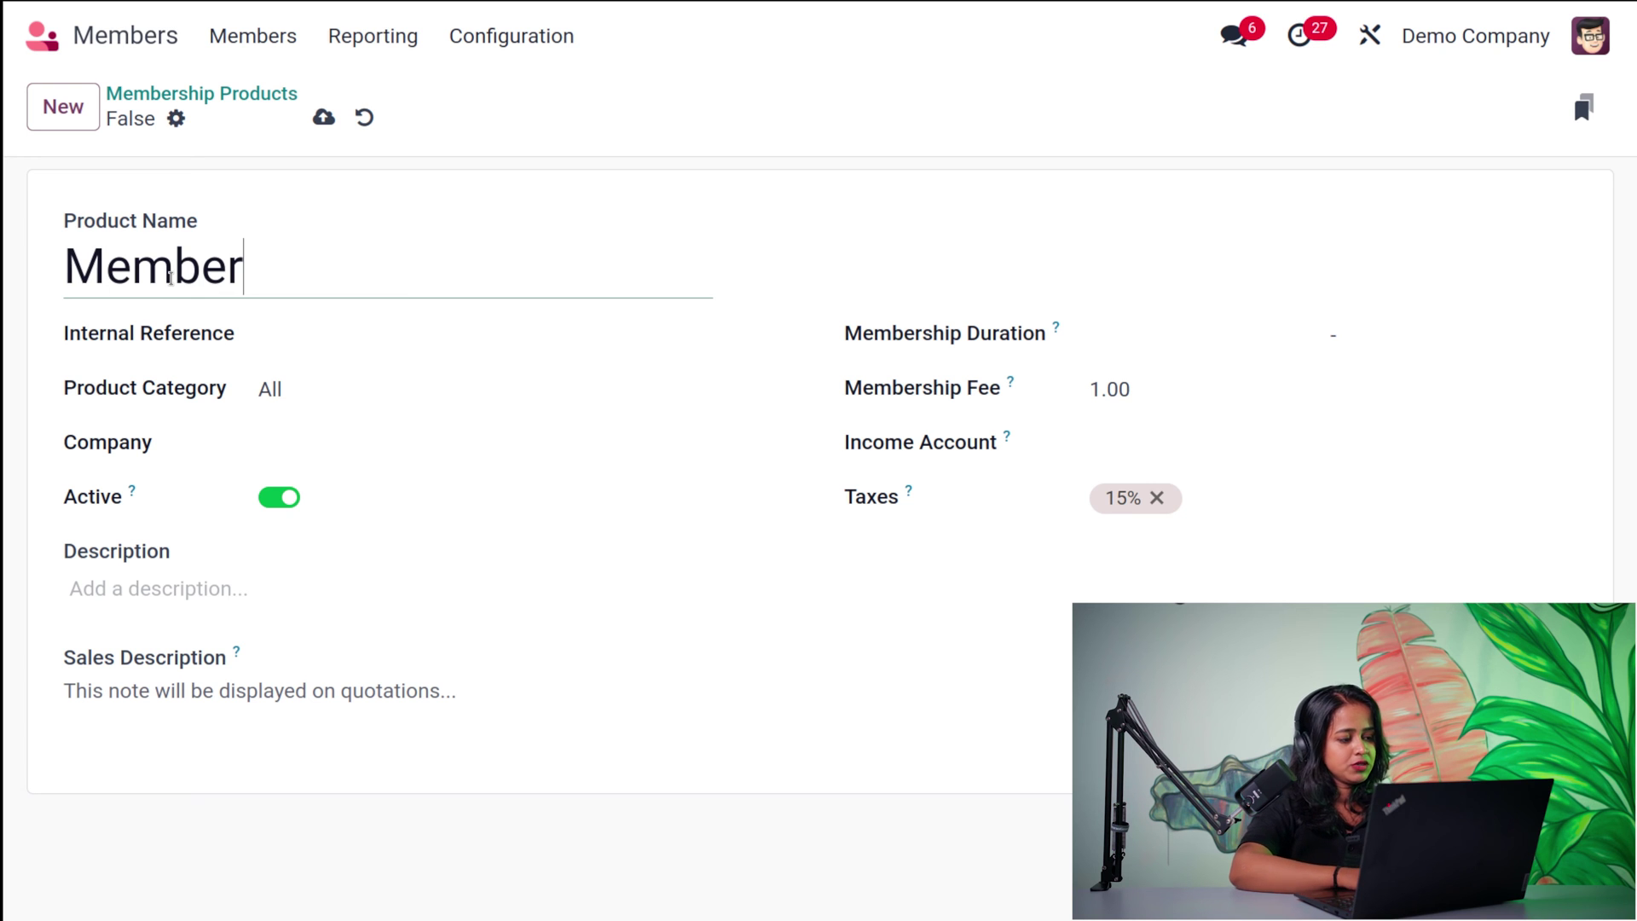
text(ship 1)
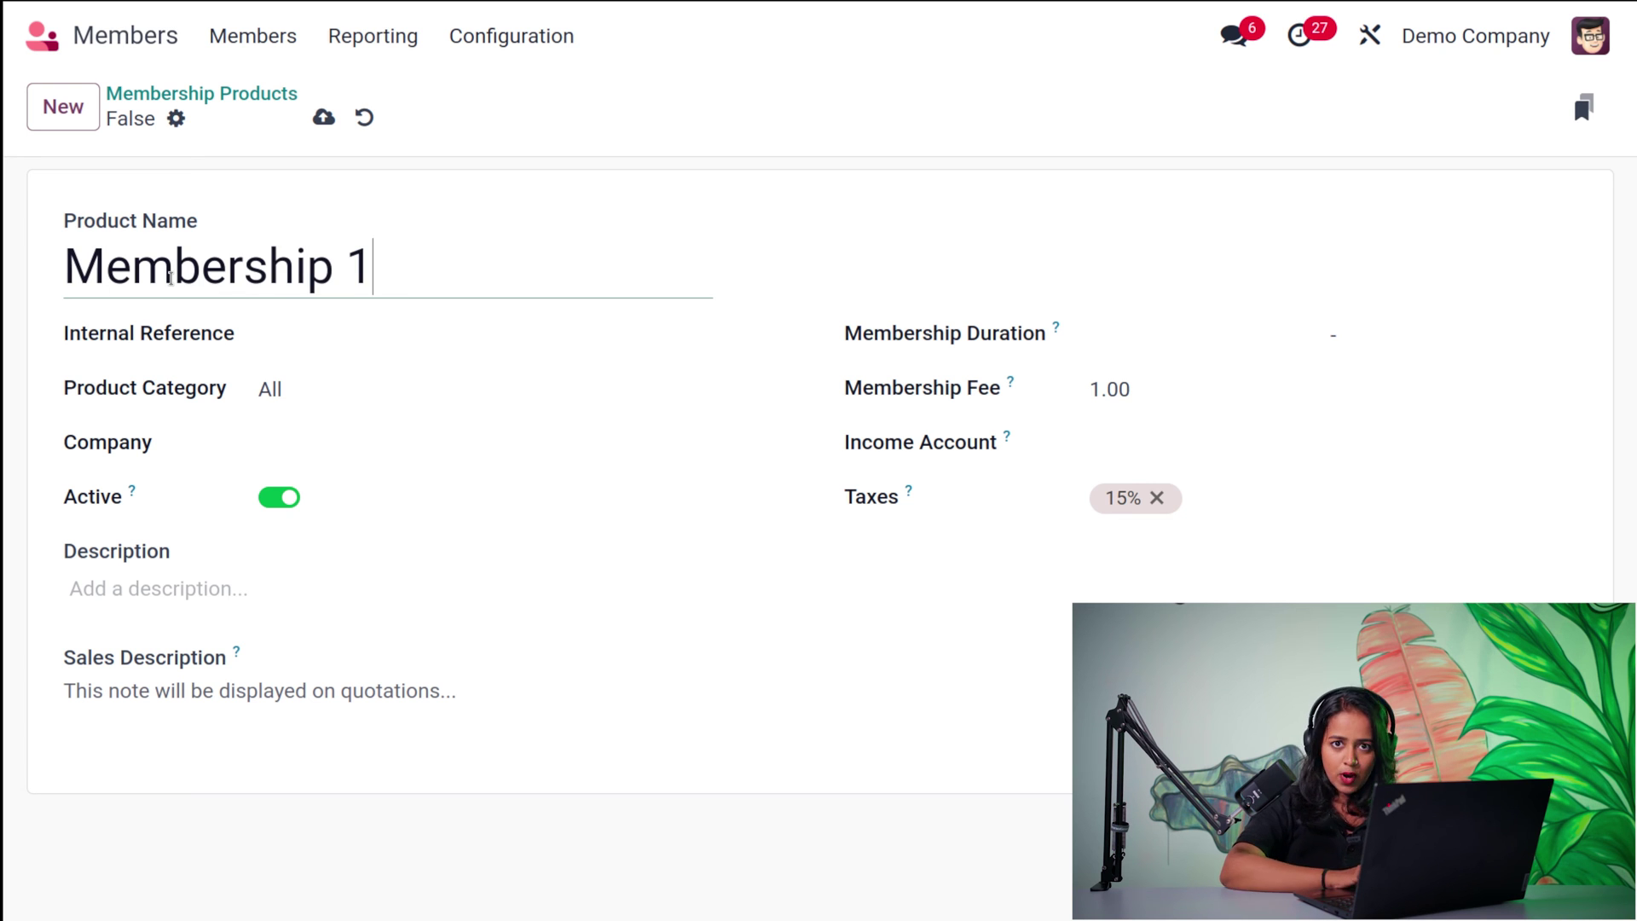
Set the product's internal reference to MB1 and its product category to All
click(371, 338)
text(M)
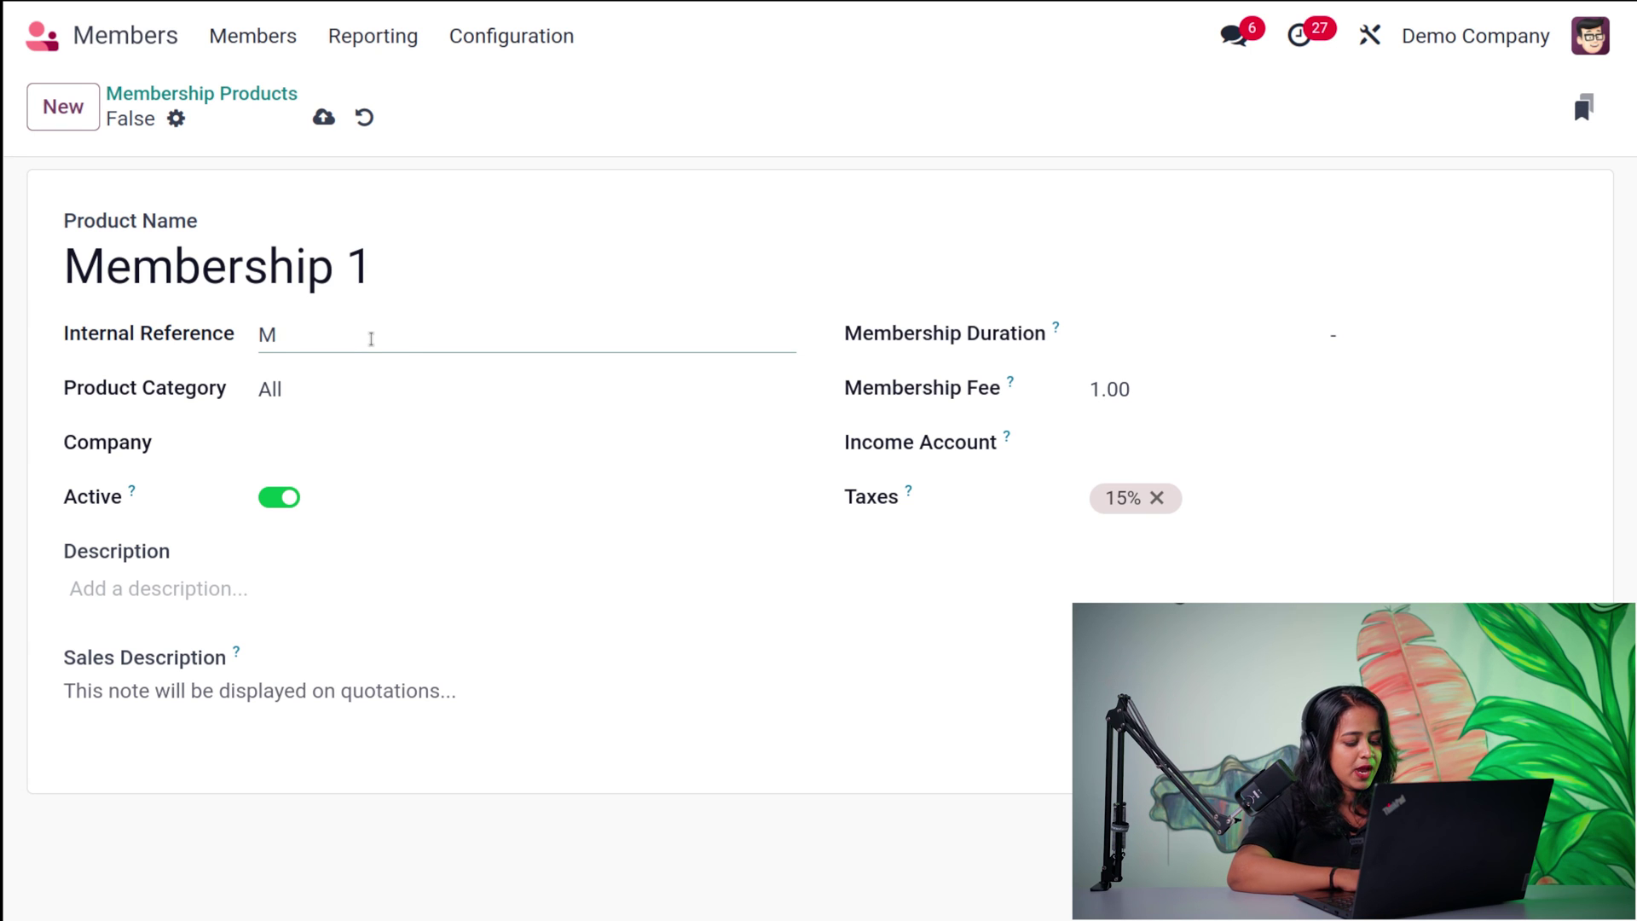
text(b)
key(BackSpace)
text(B)
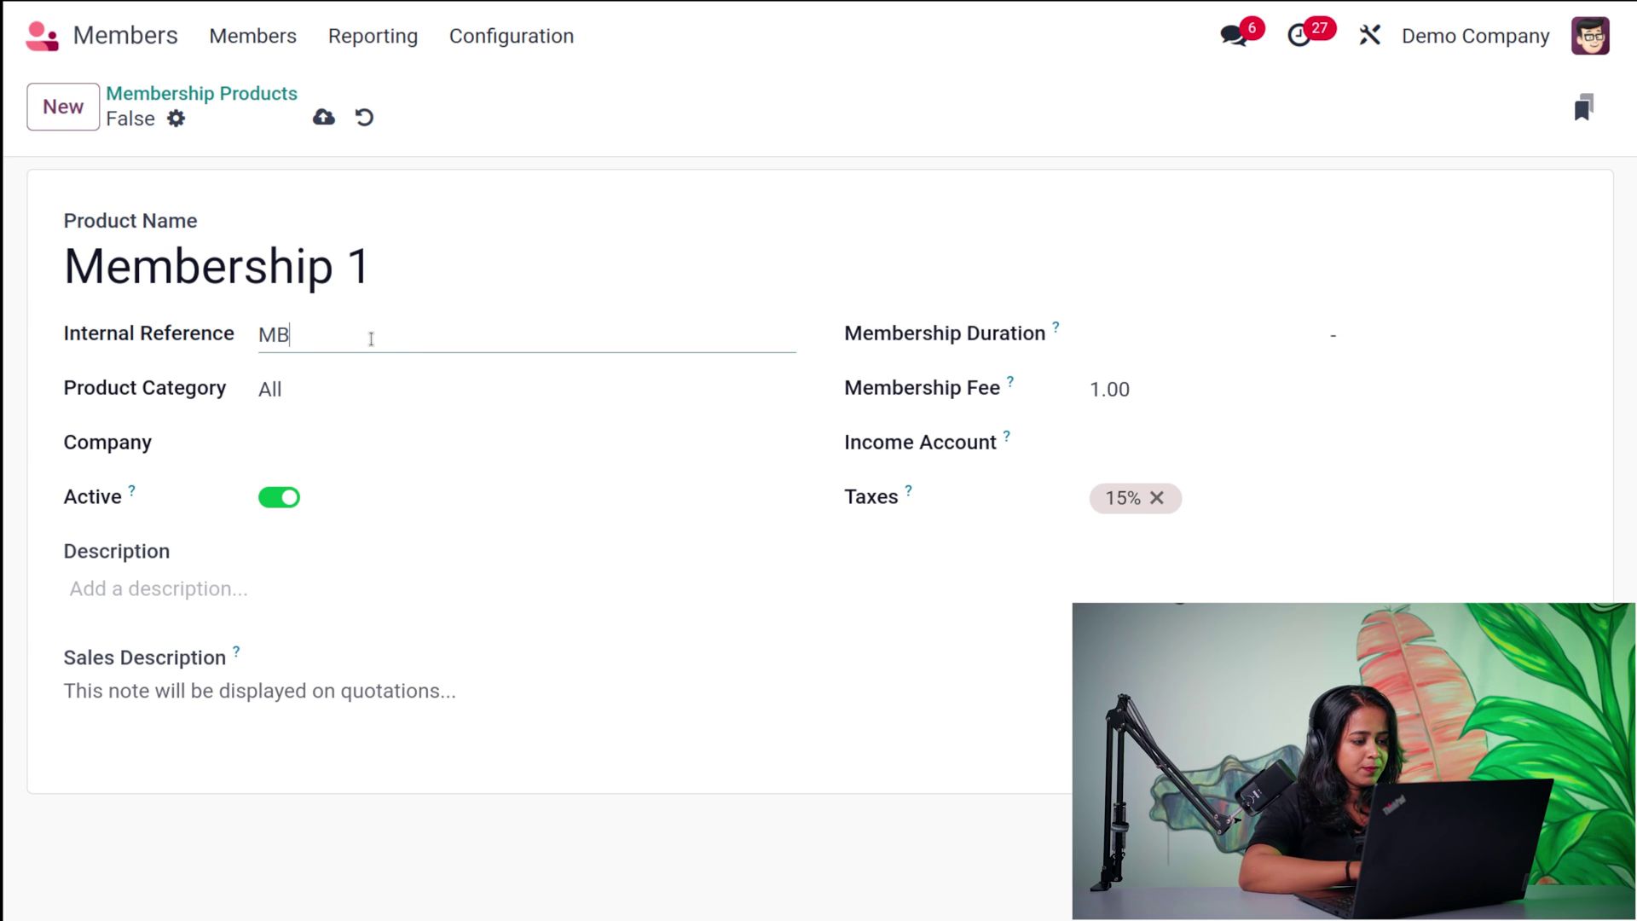
text(1)
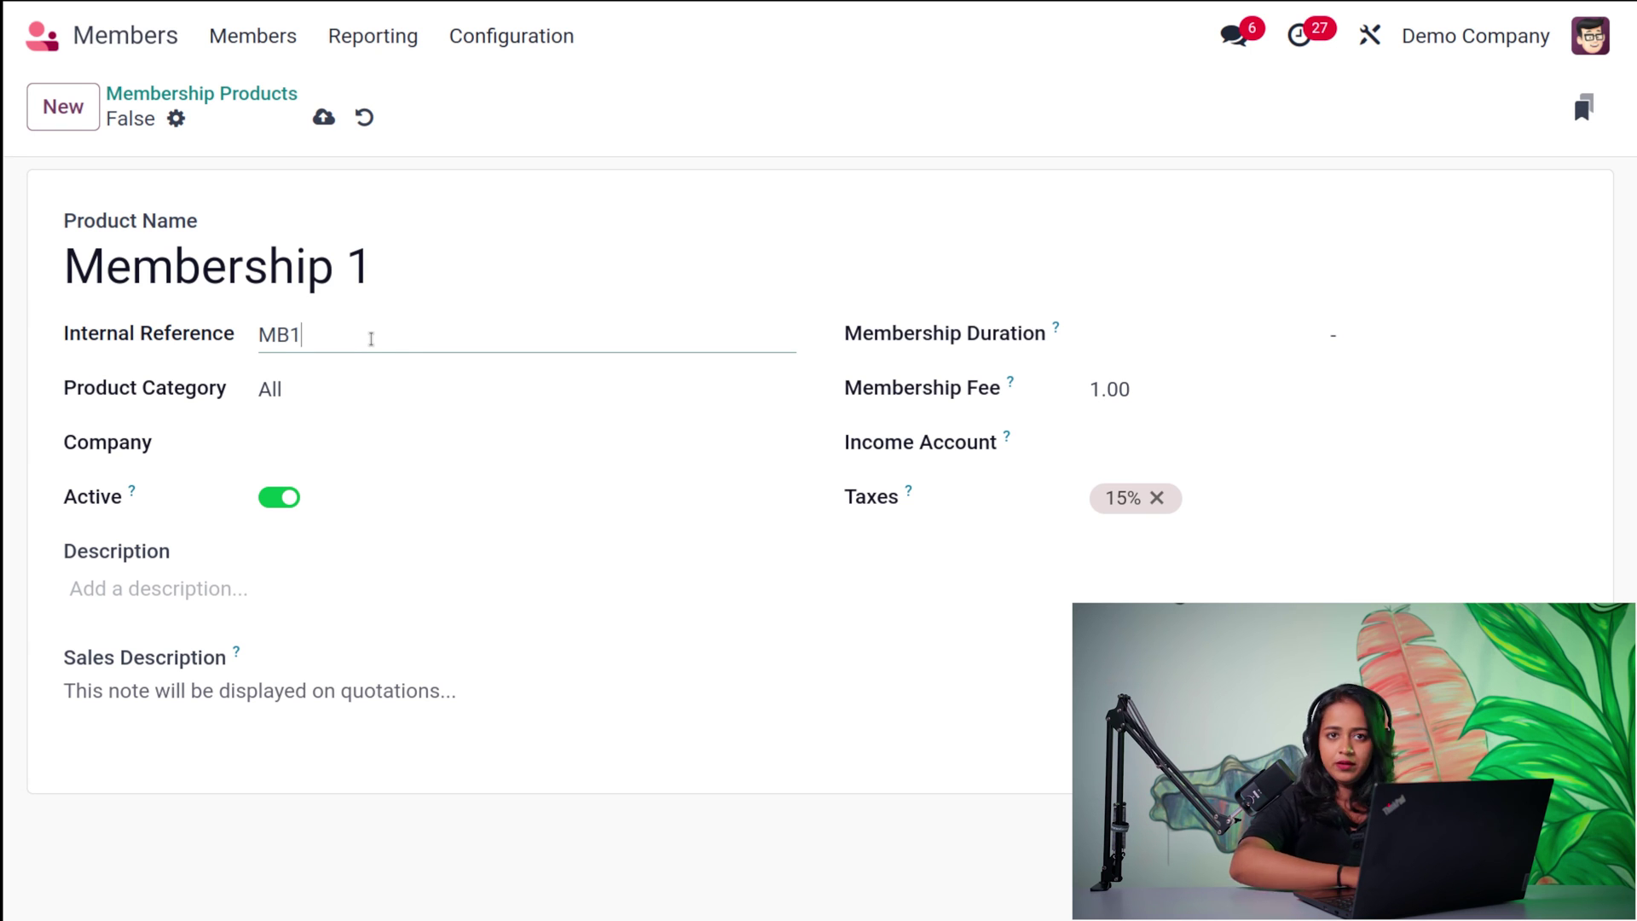
click(402, 377)
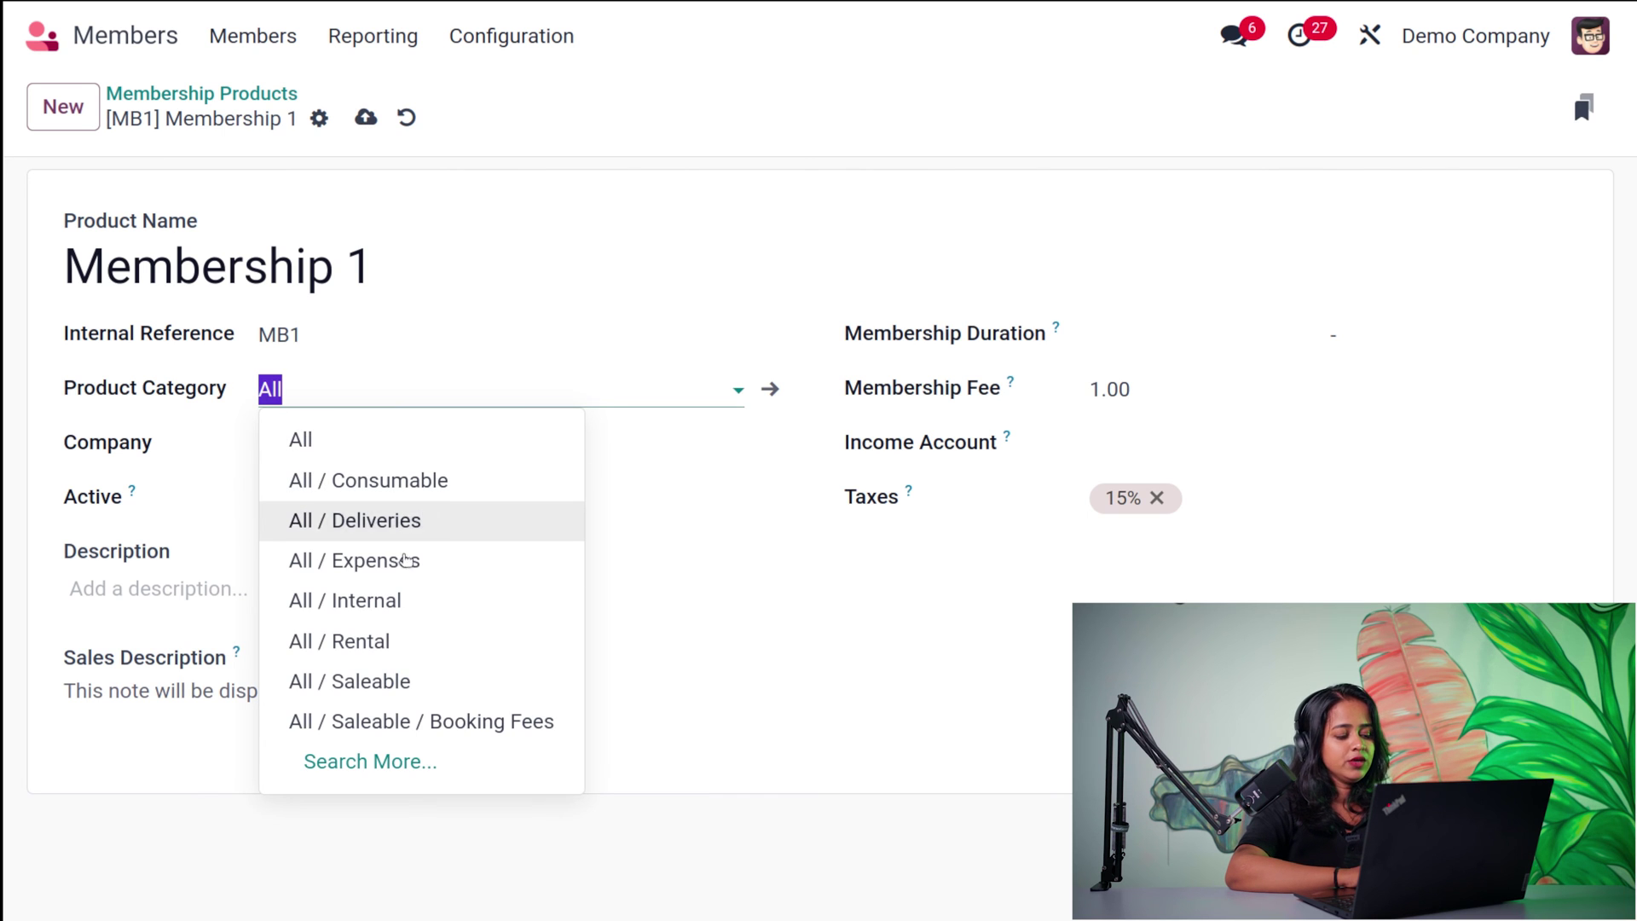
click(416, 448)
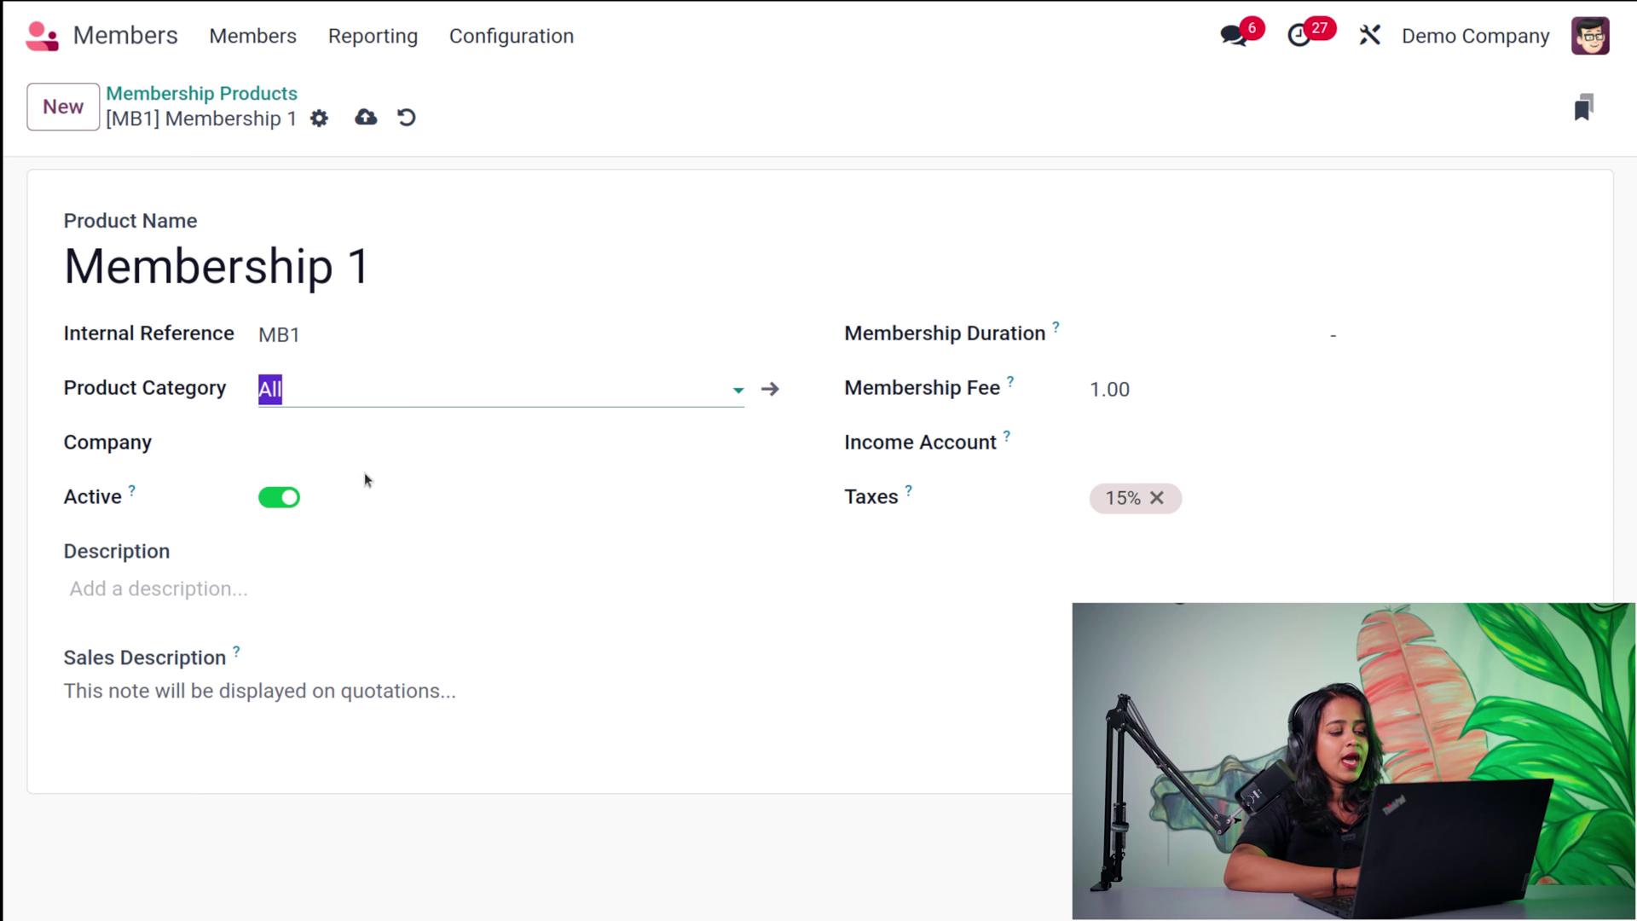
click(591, 542)
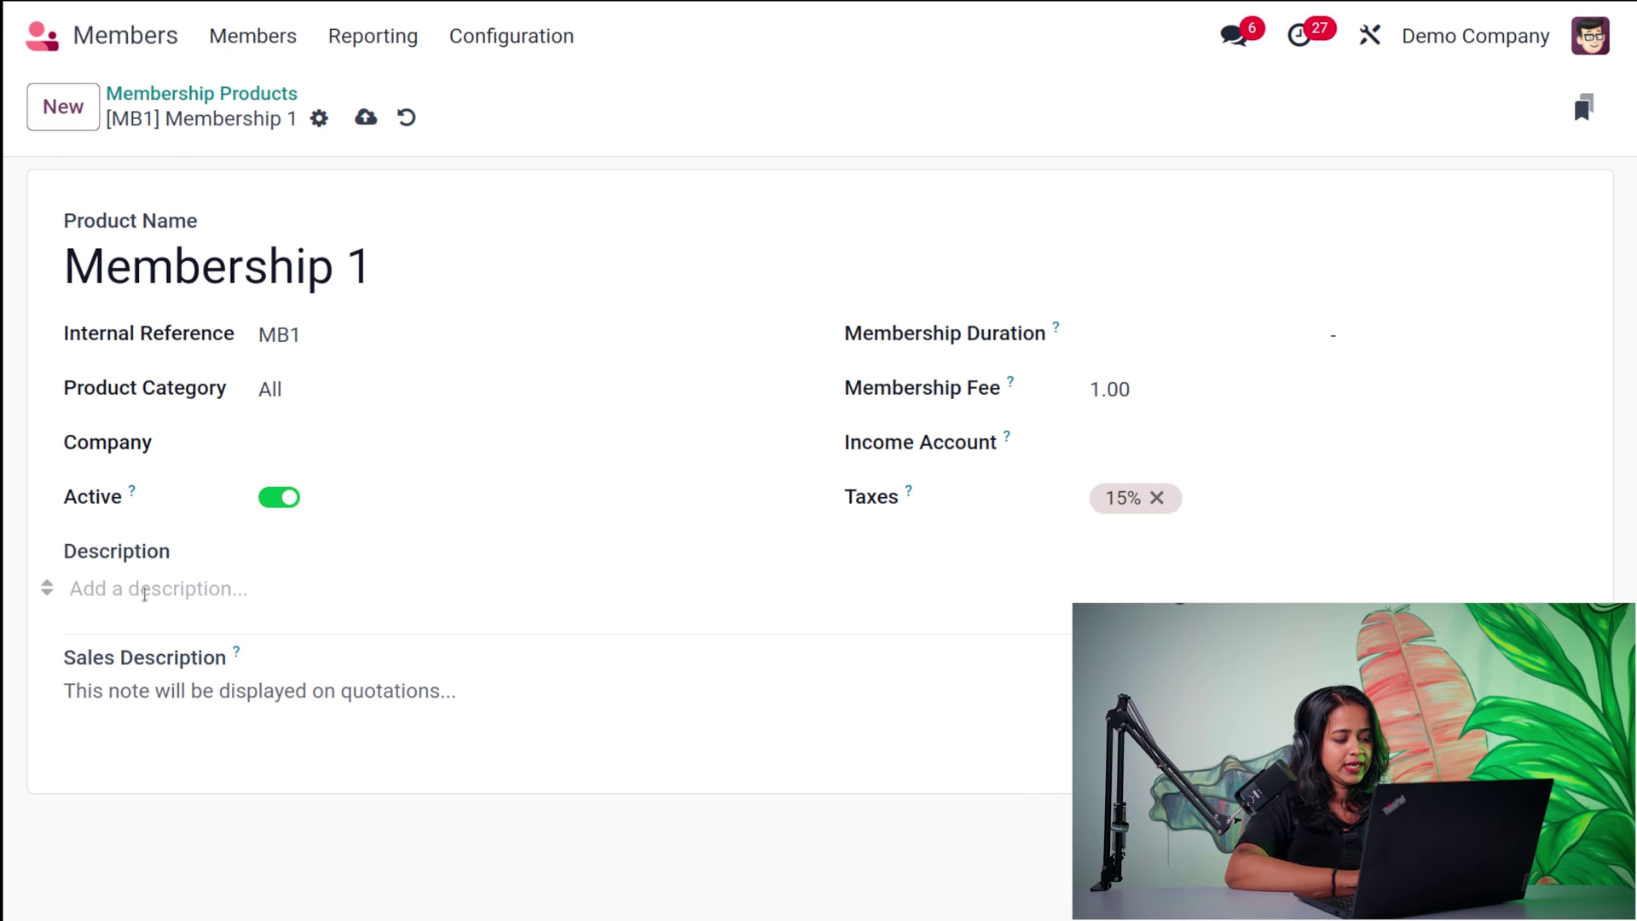
mouse_move(200, 695)
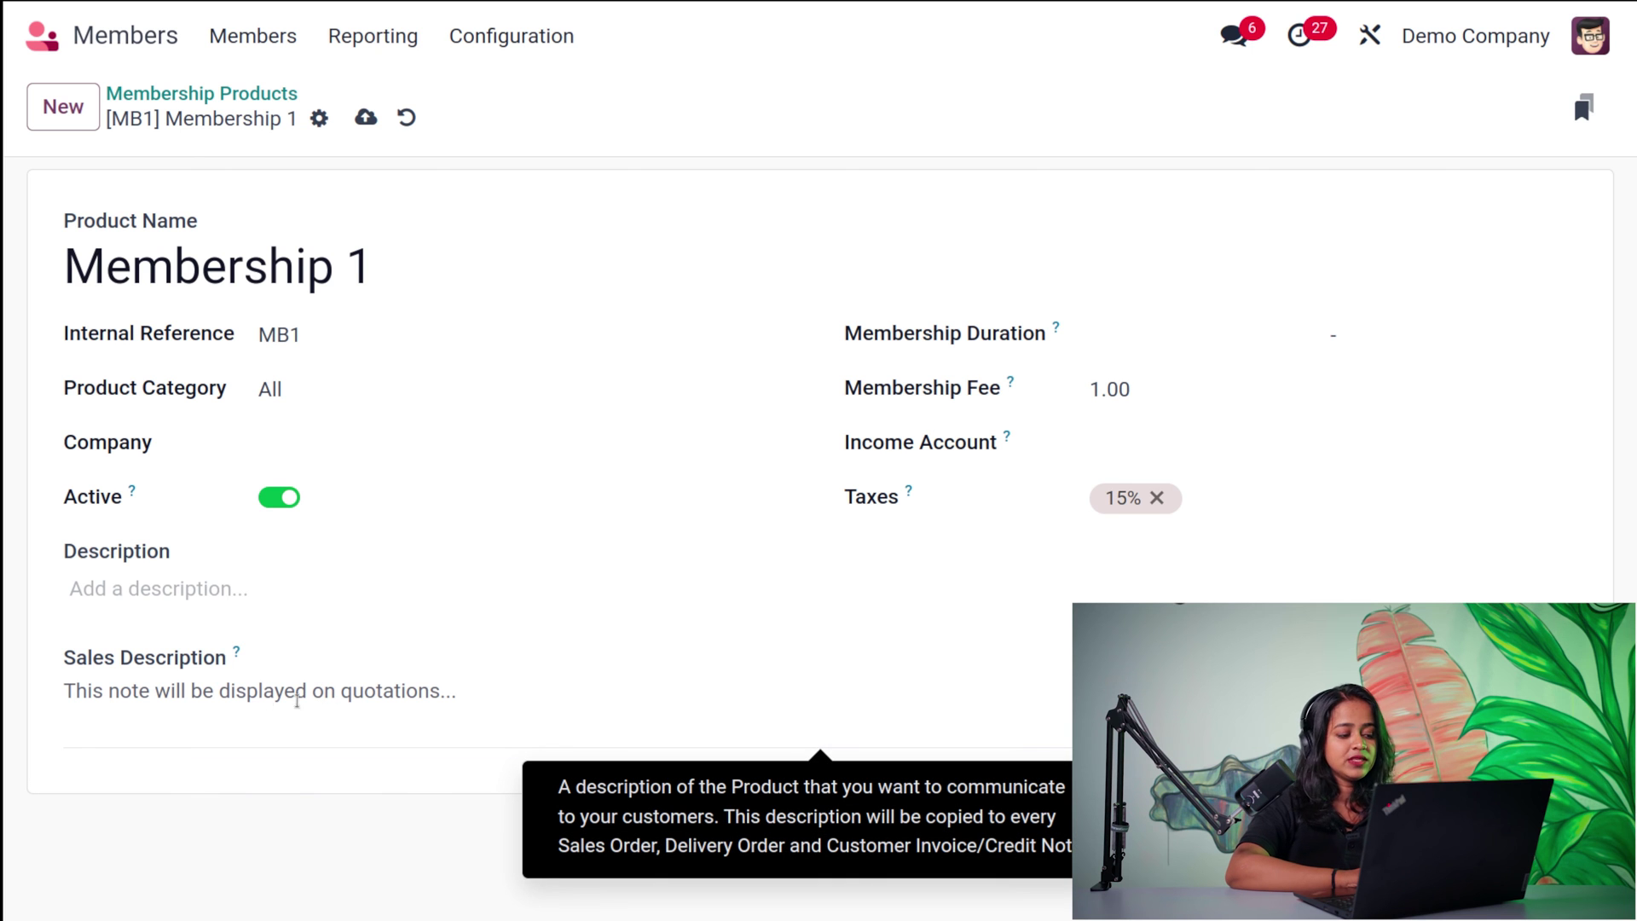
Set the start date of the membership duration to 02/29/2024
click(1179, 341)
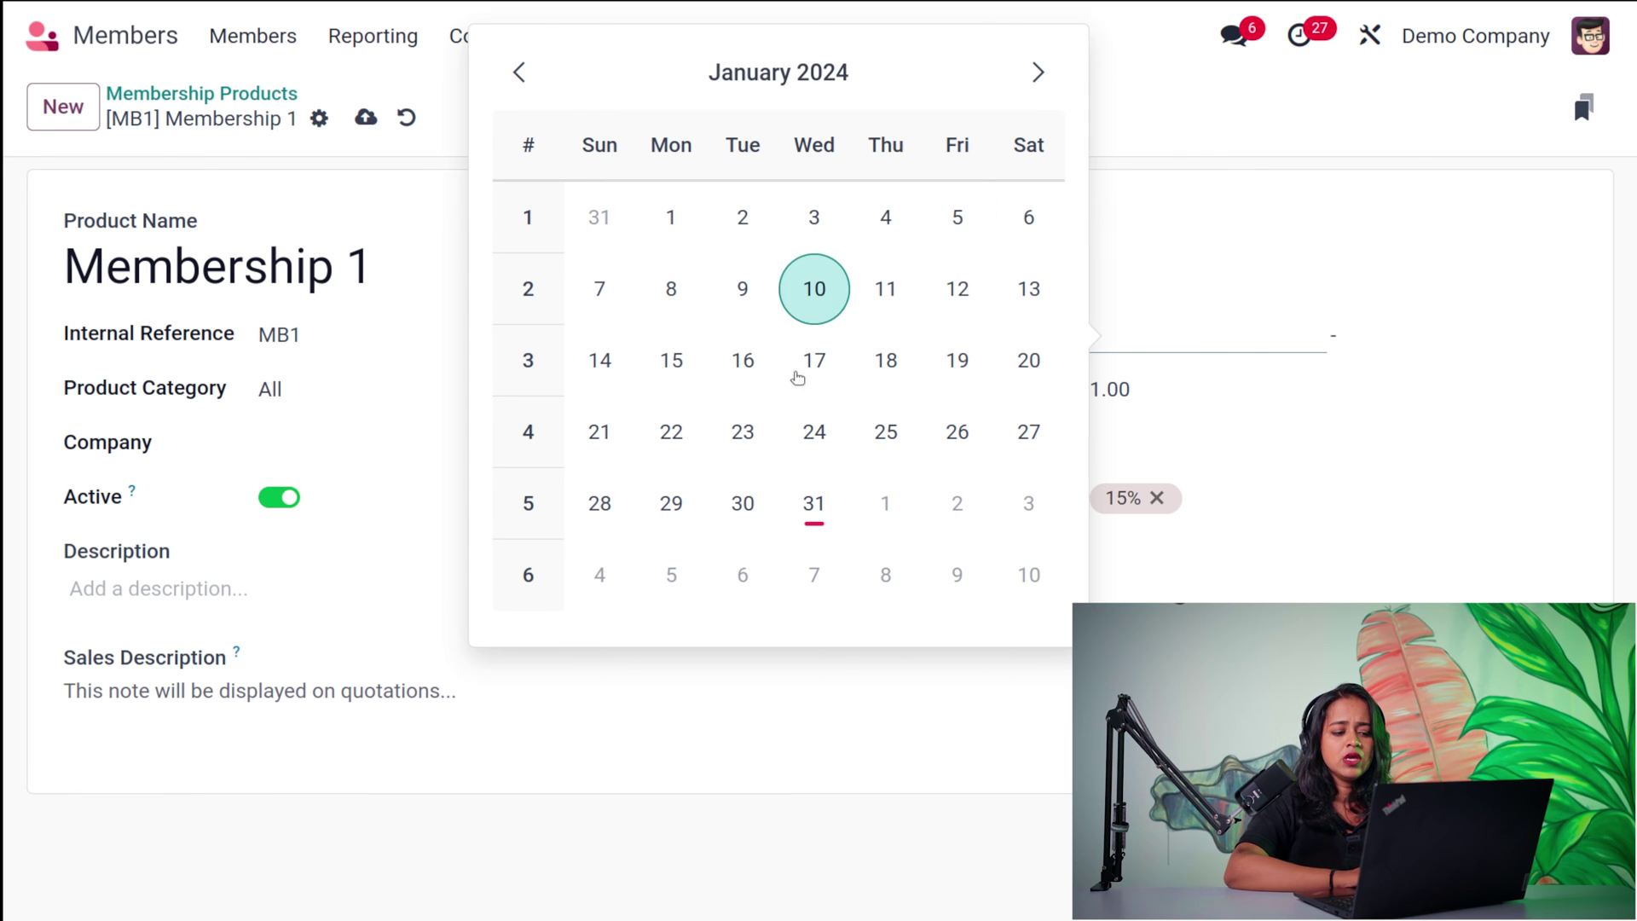
click(1037, 73)
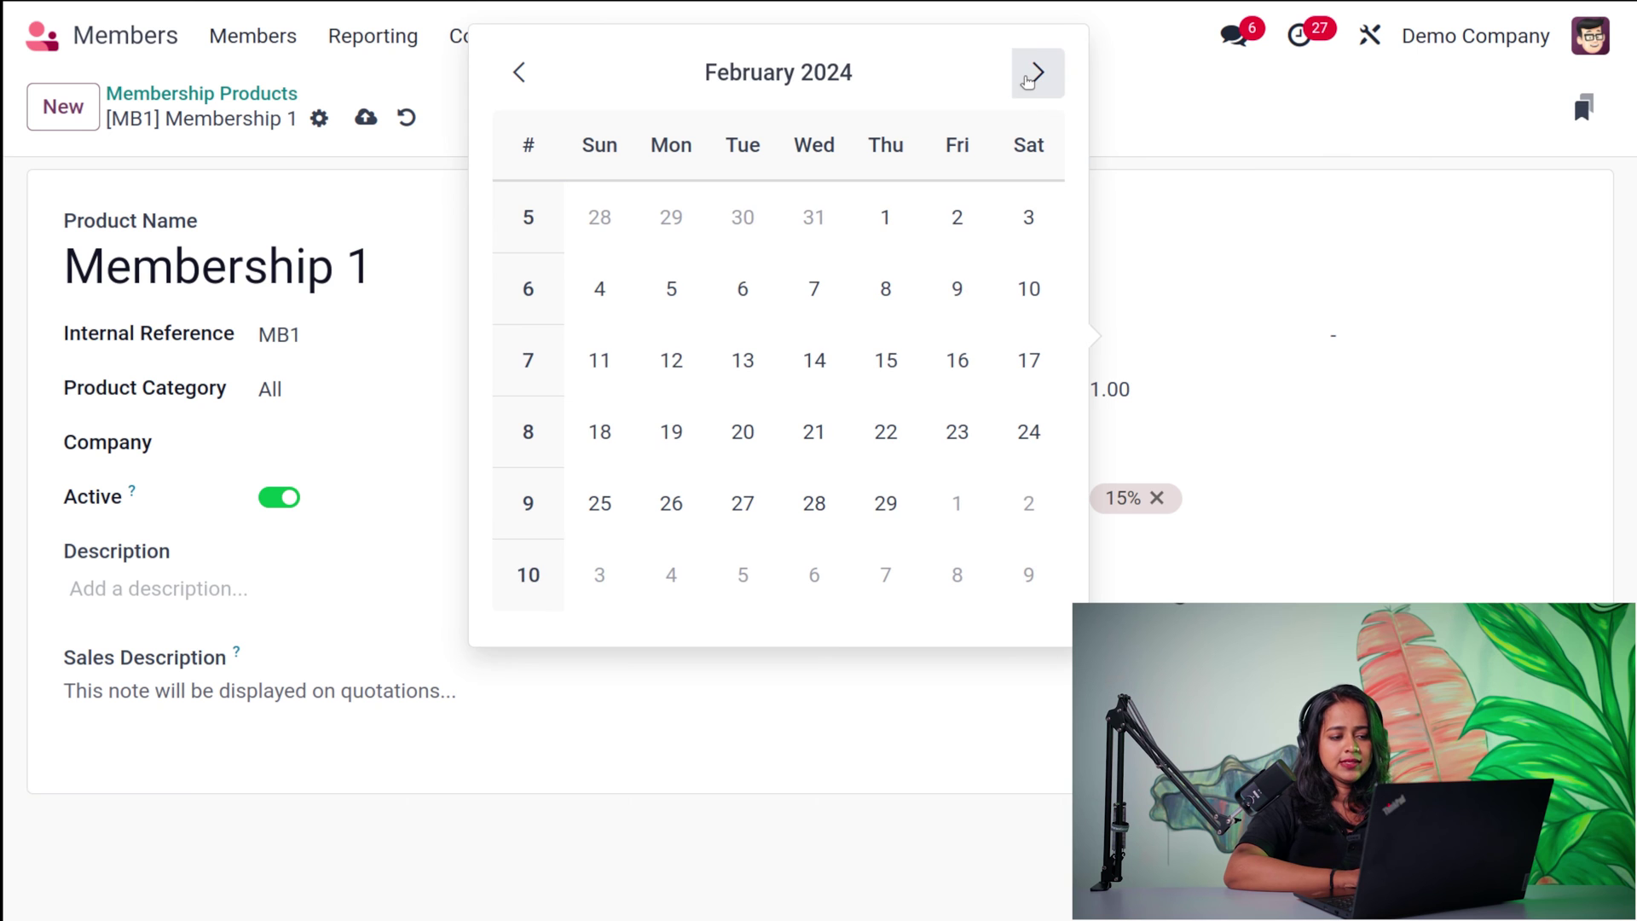
click(858, 504)
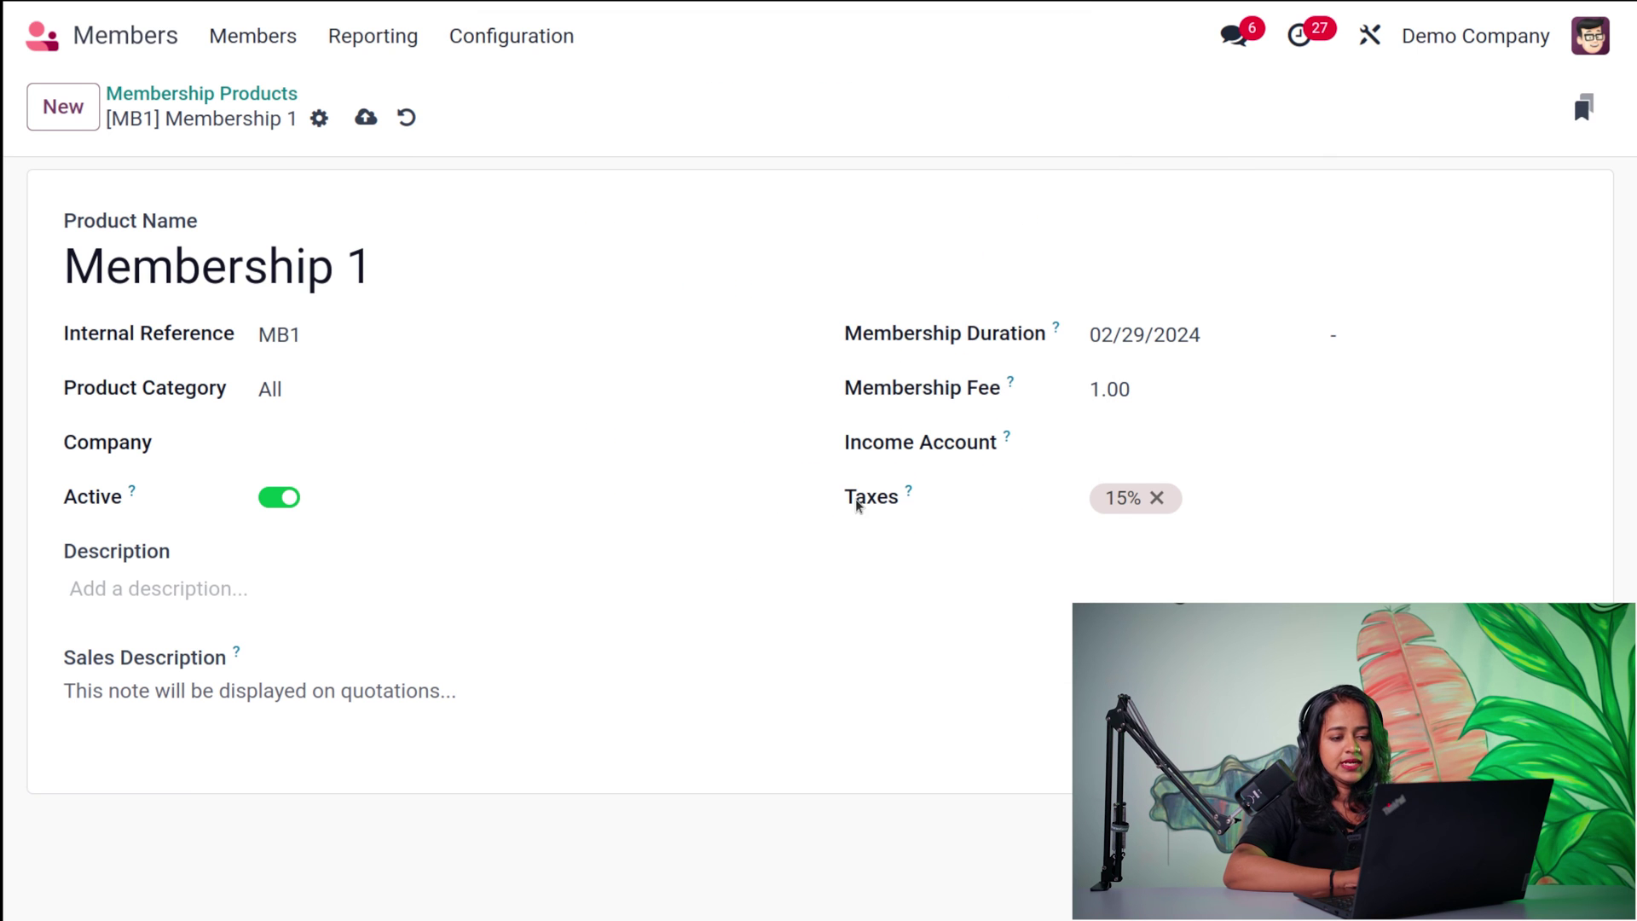
Set the membership fee to 10 and the income account to 101000 Current Assets, and try to save the product
click(1118, 400)
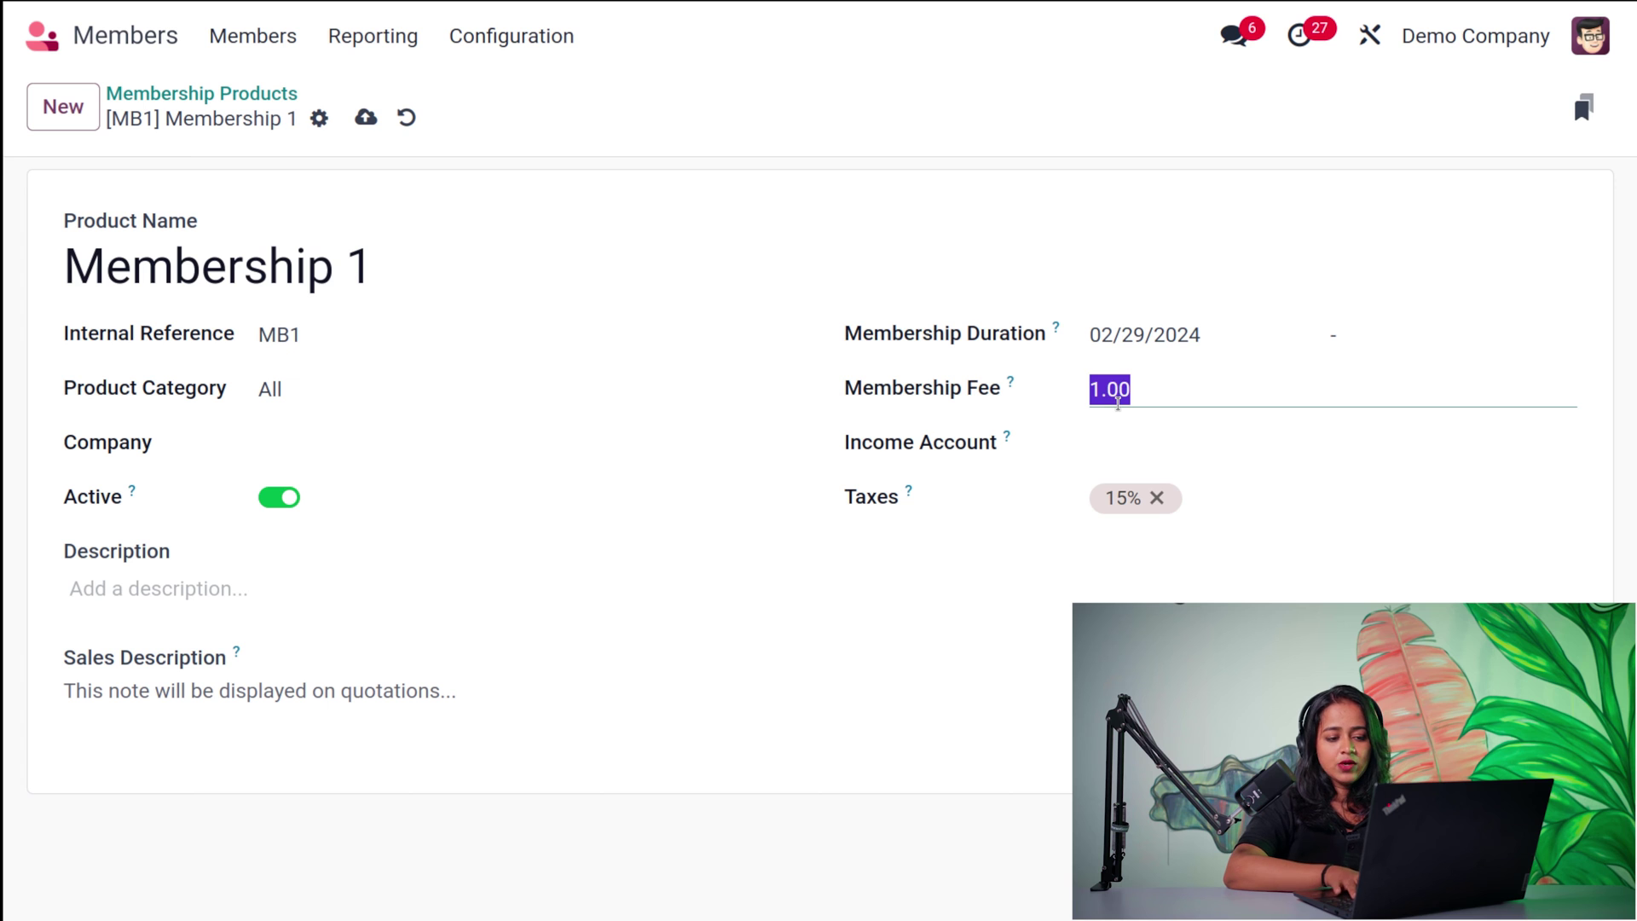
text(10)
click(1139, 448)
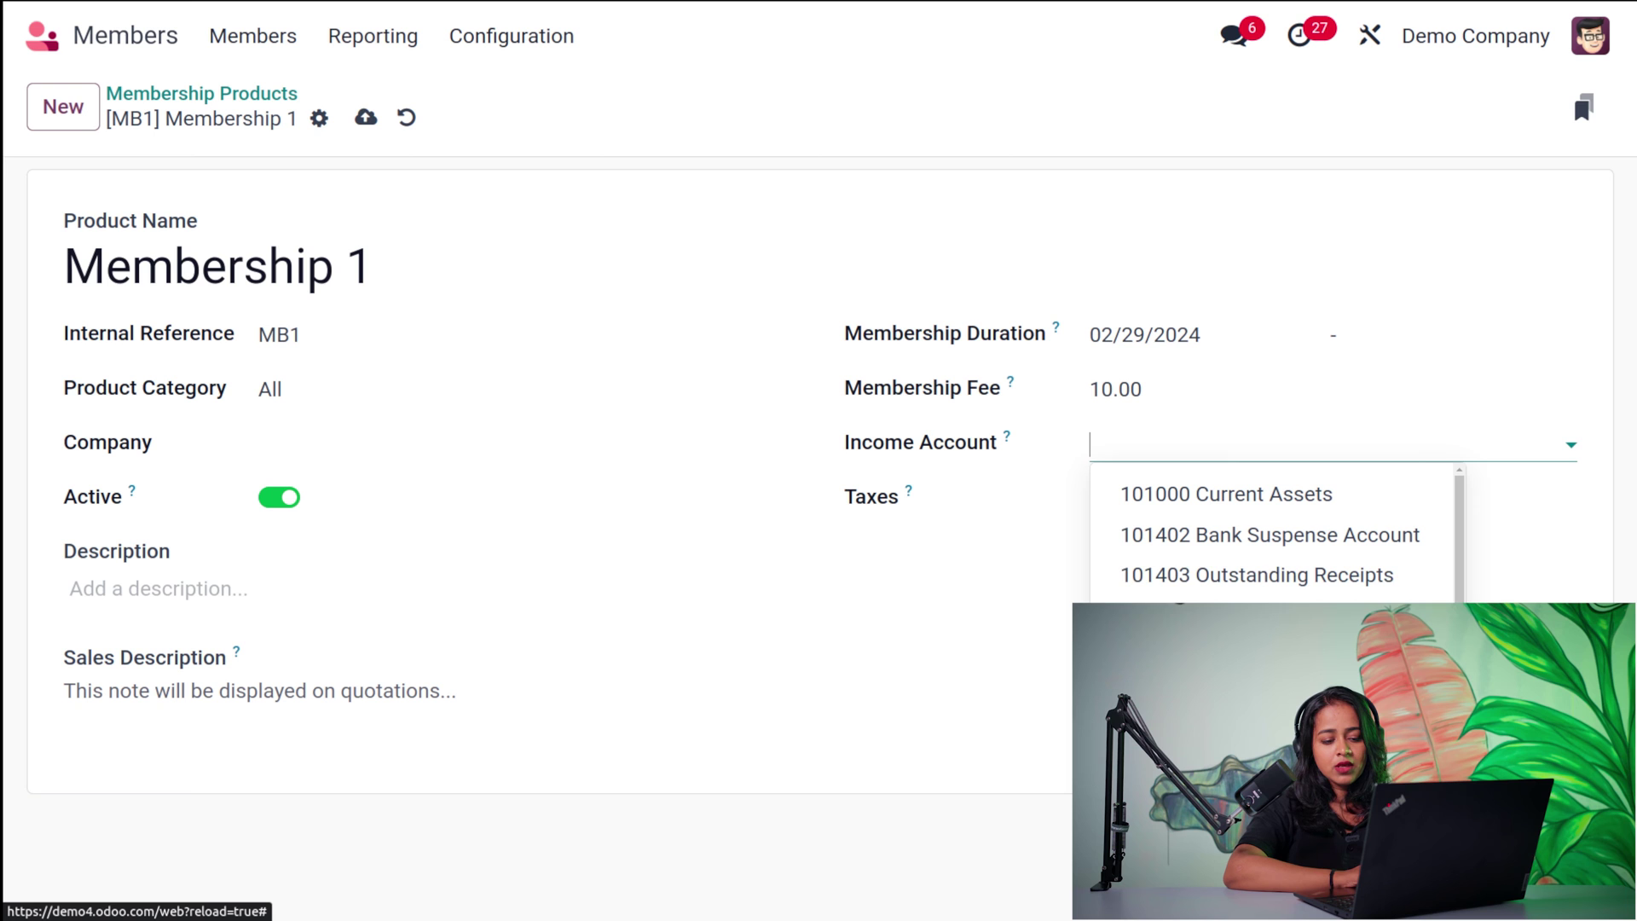
click(1292, 503)
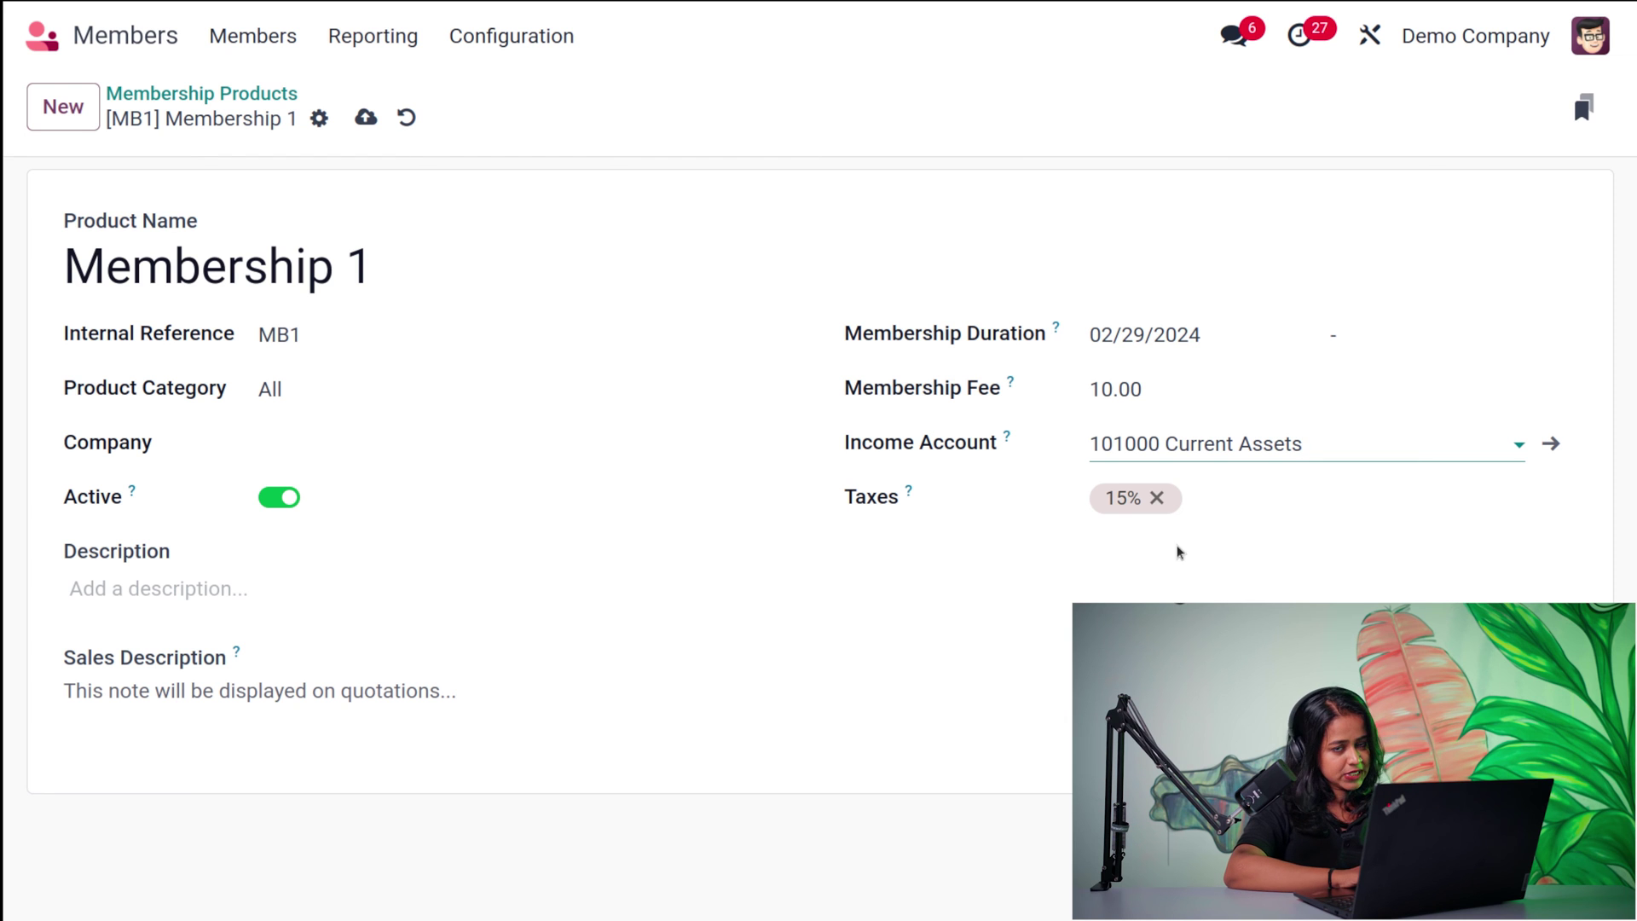
click(365, 118)
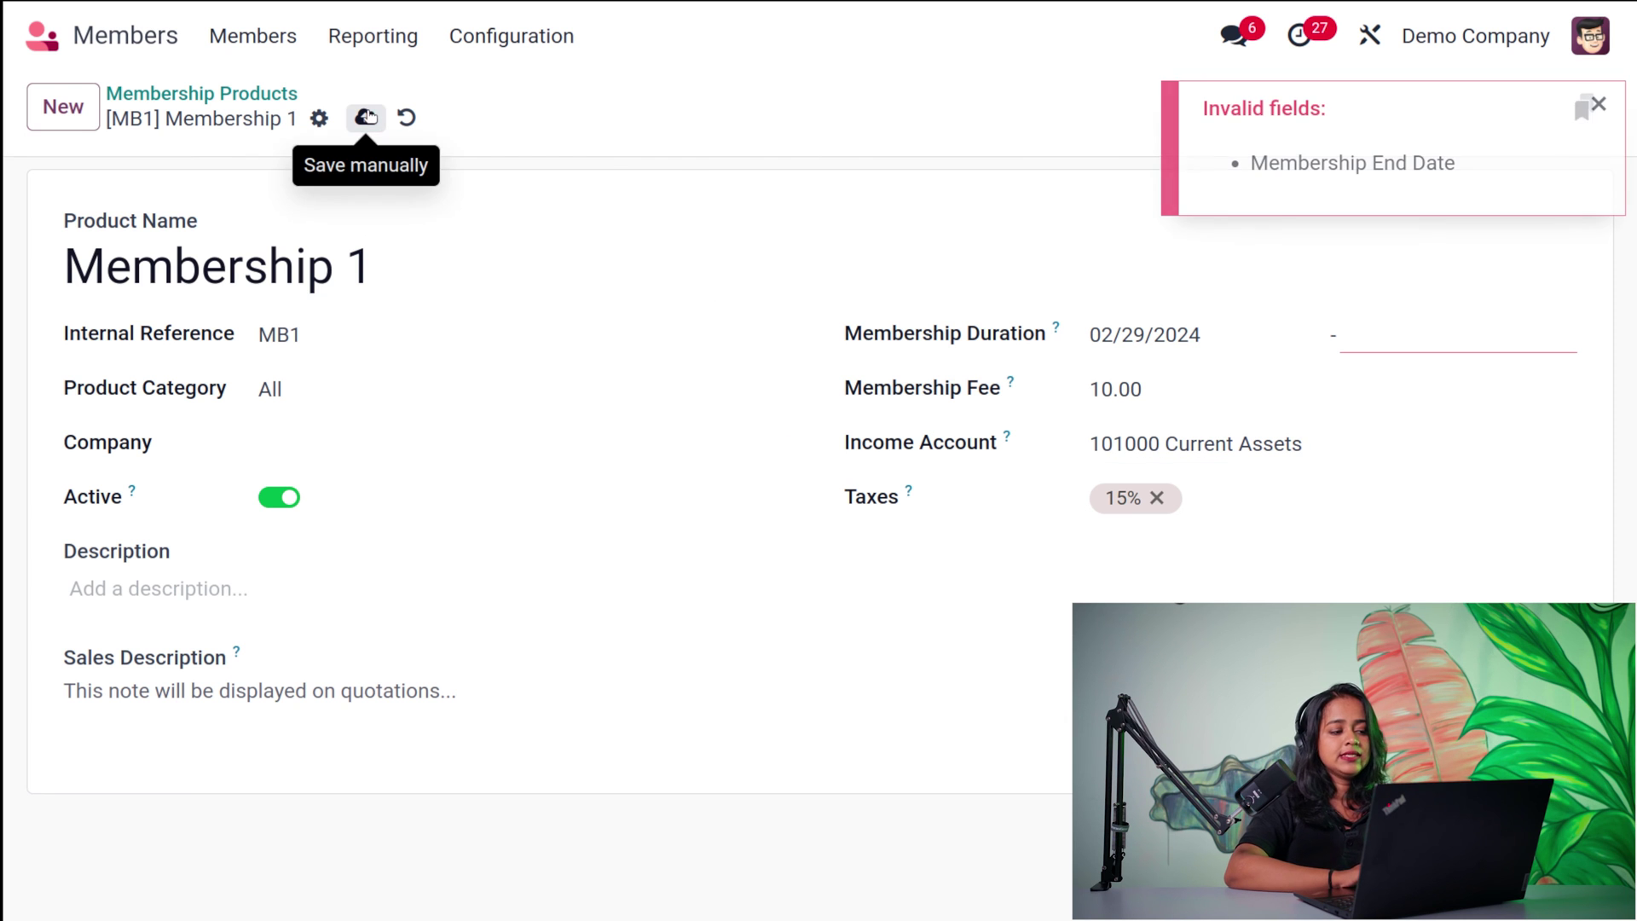
Set the end date of the membership duration to 02/29/2024
click(1413, 351)
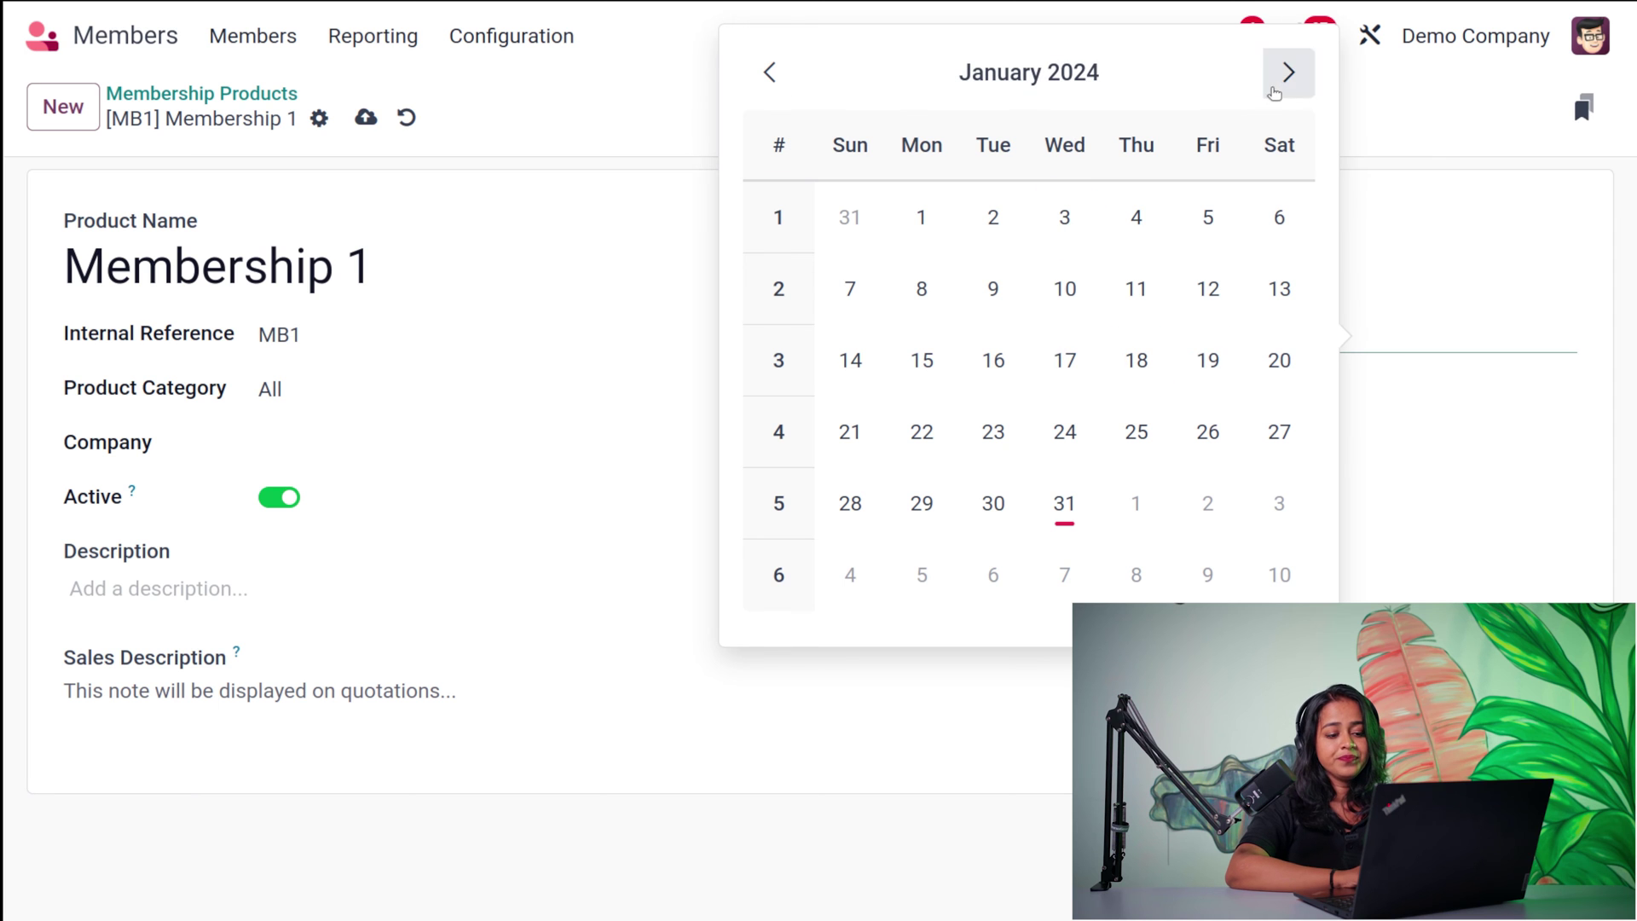
click(1284, 75)
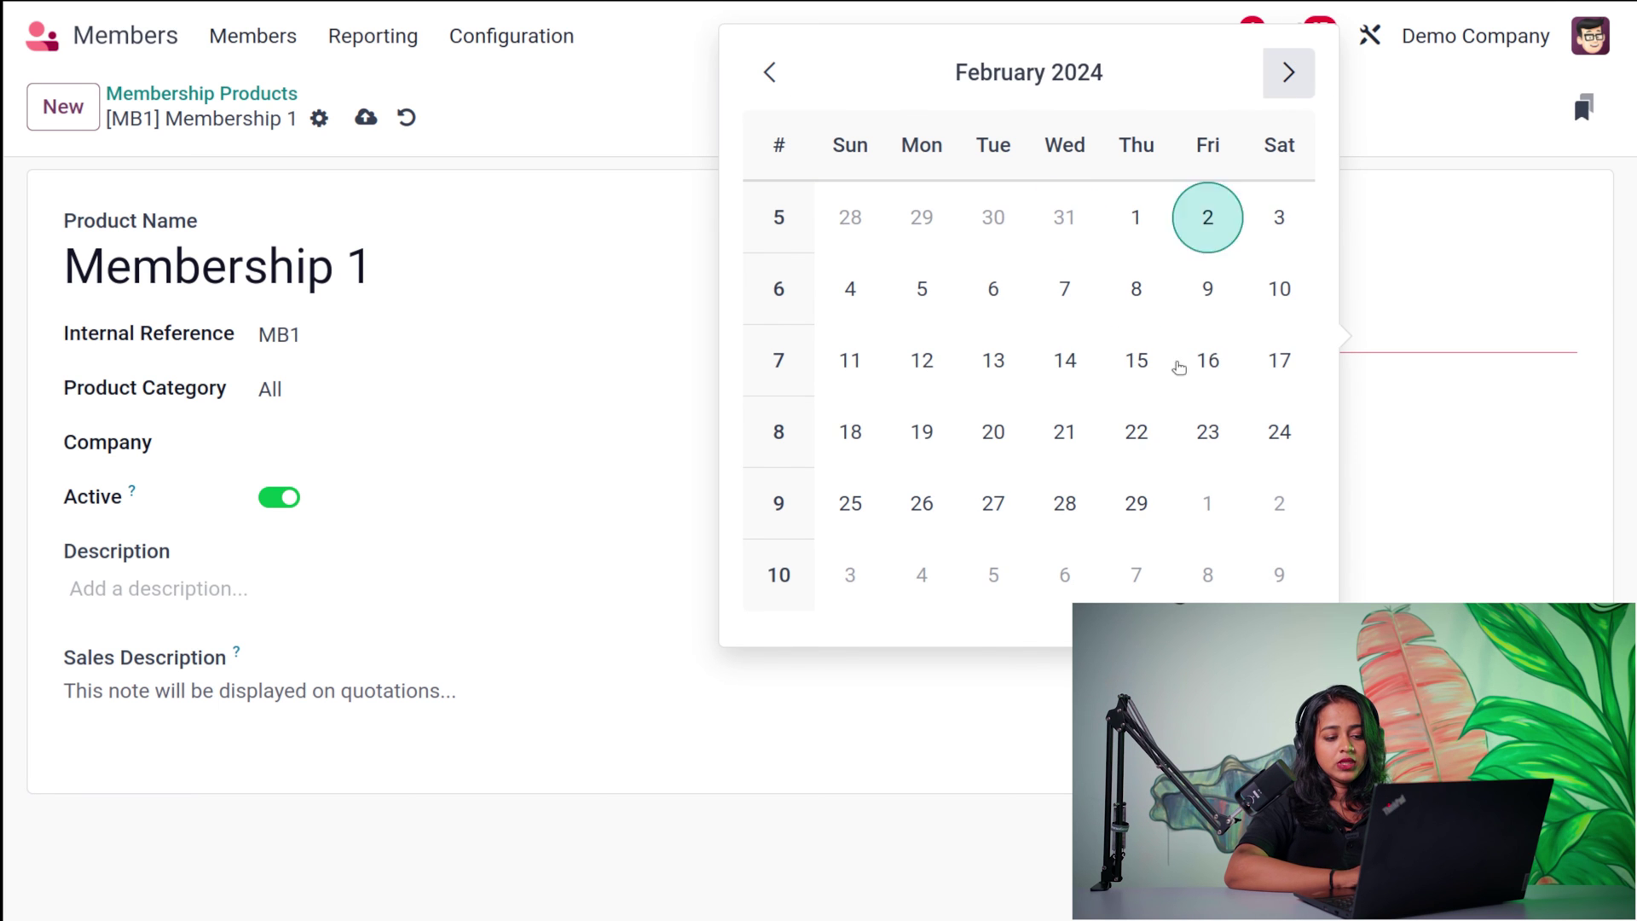
click(1140, 491)
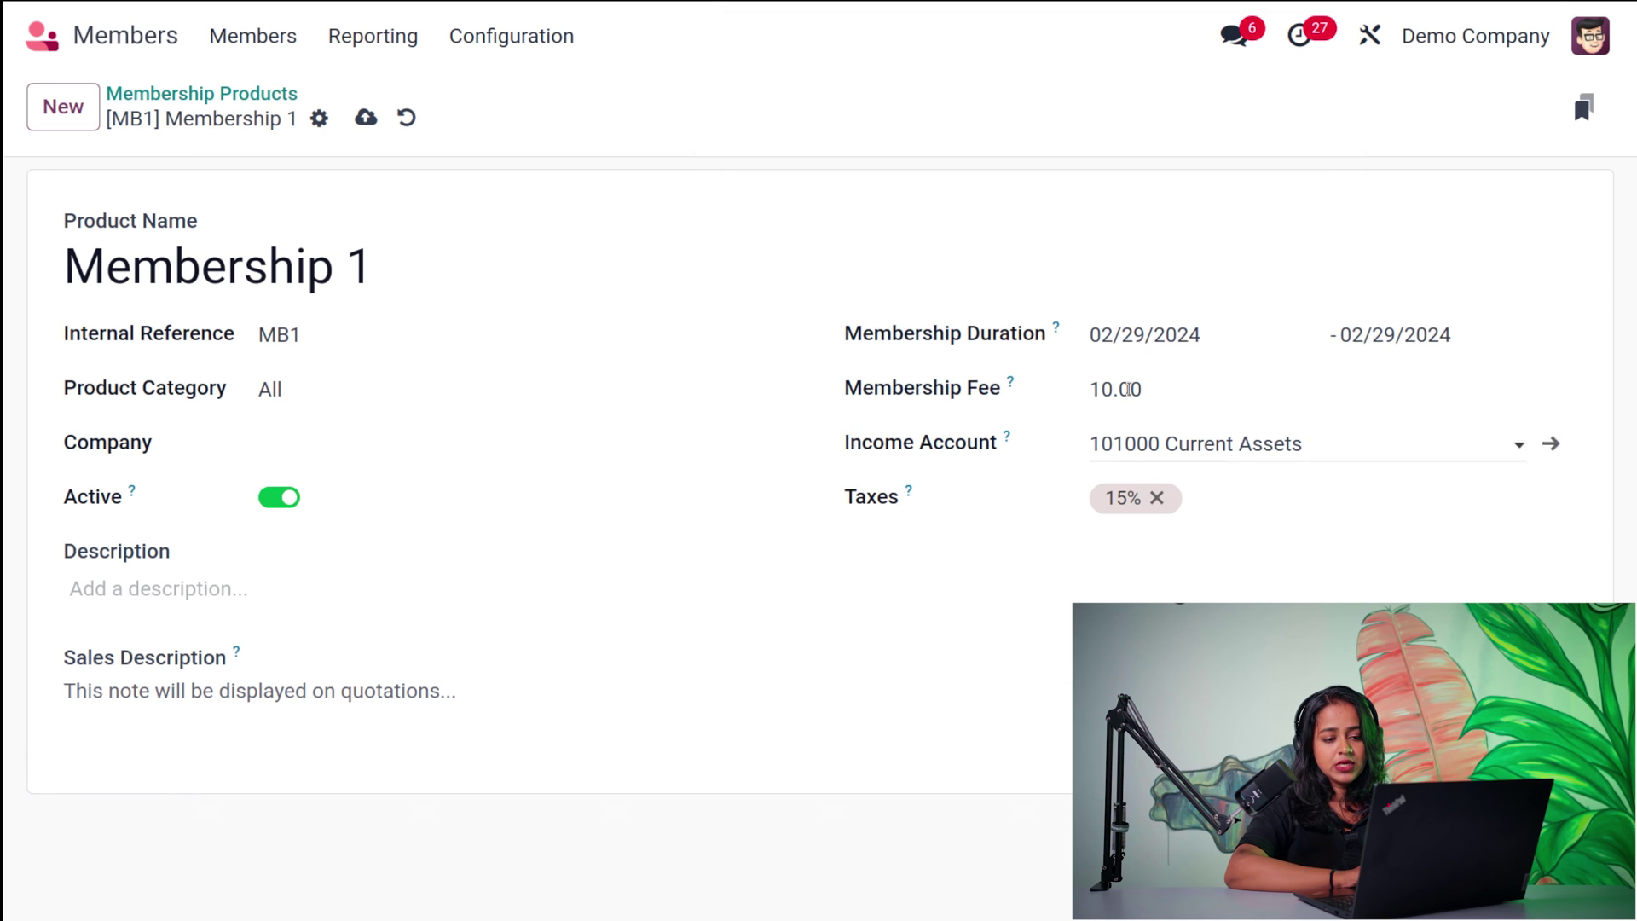
Change the membership duration's start date to 01/31/2024 and save the product
click(1147, 334)
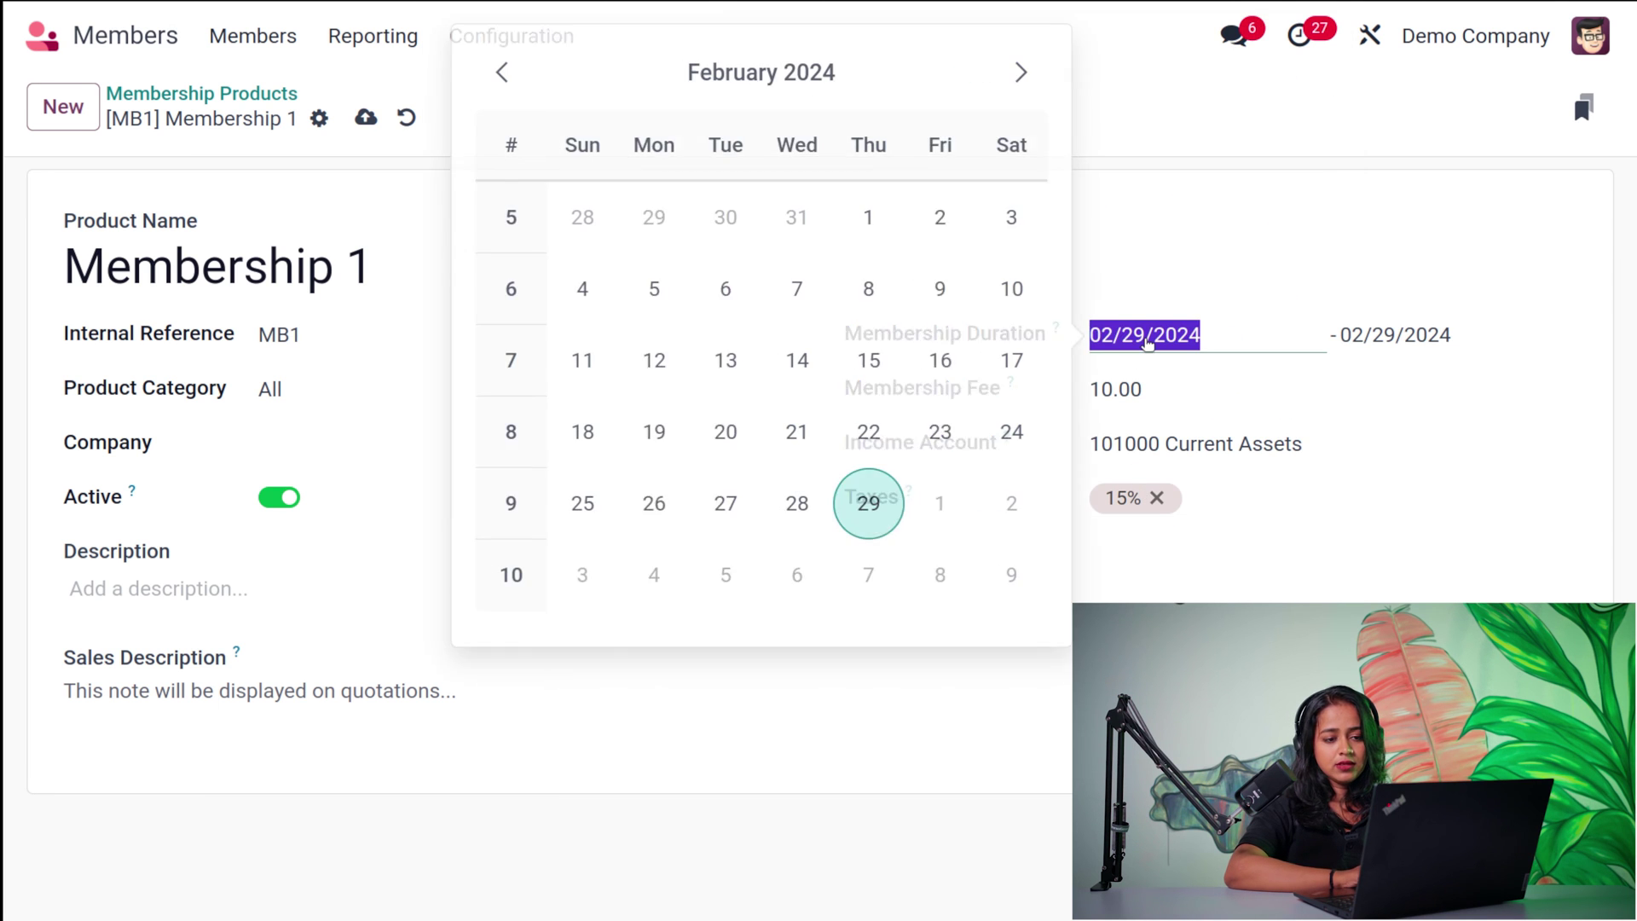
click(518, 71)
click(787, 495)
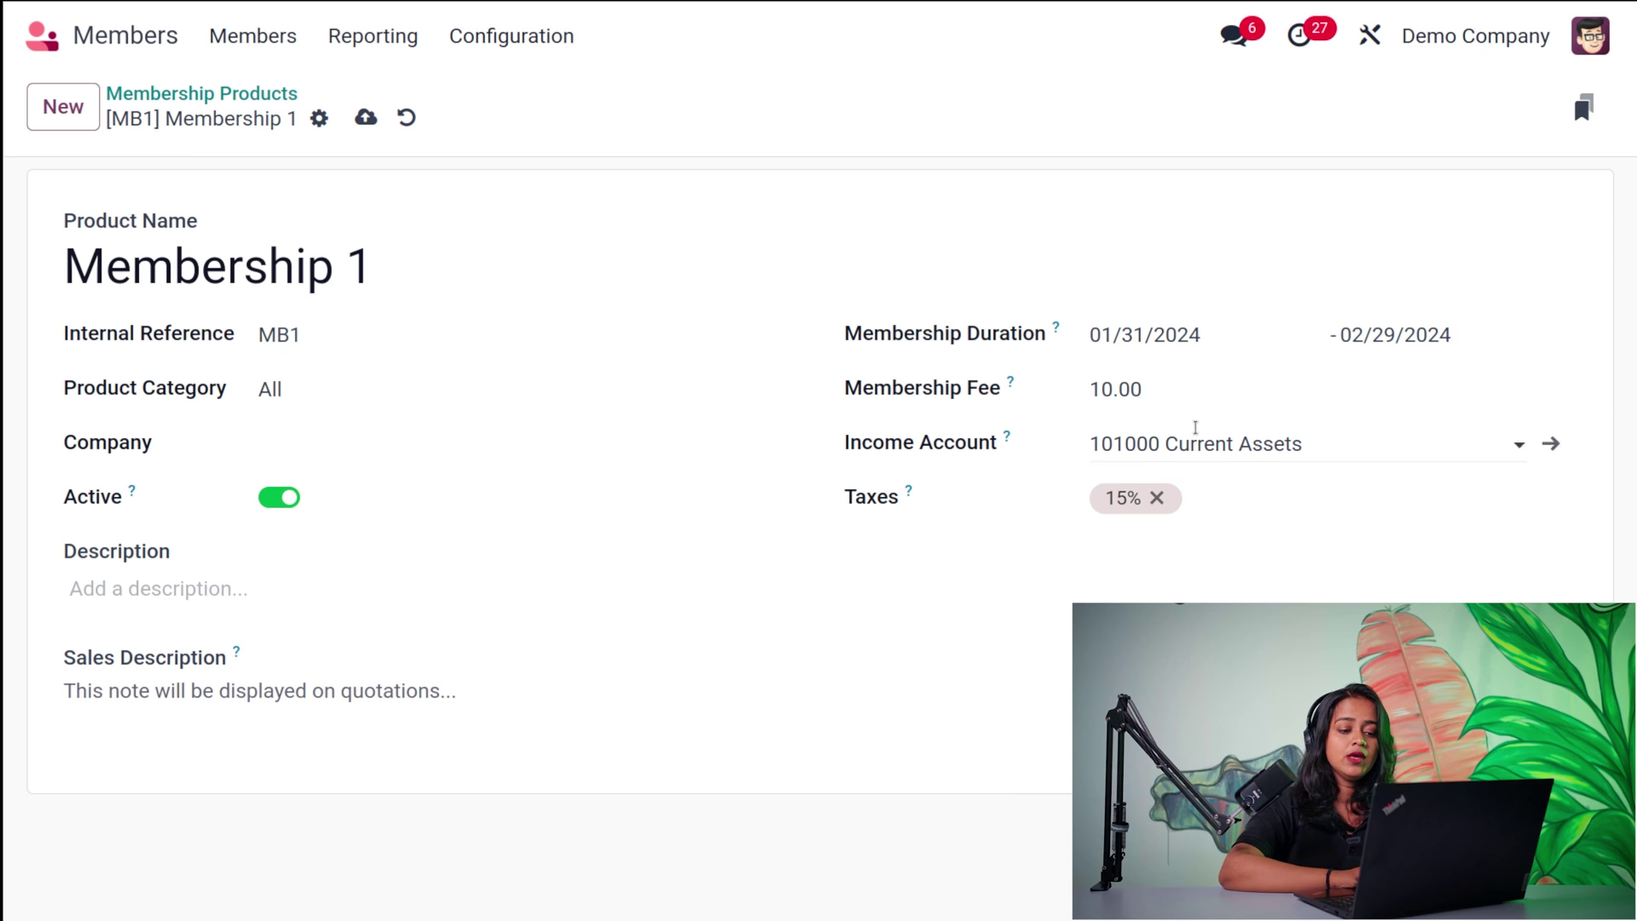
click(365, 121)
Create a new individual member with the member's name and Azure Interior as the company
click(243, 47)
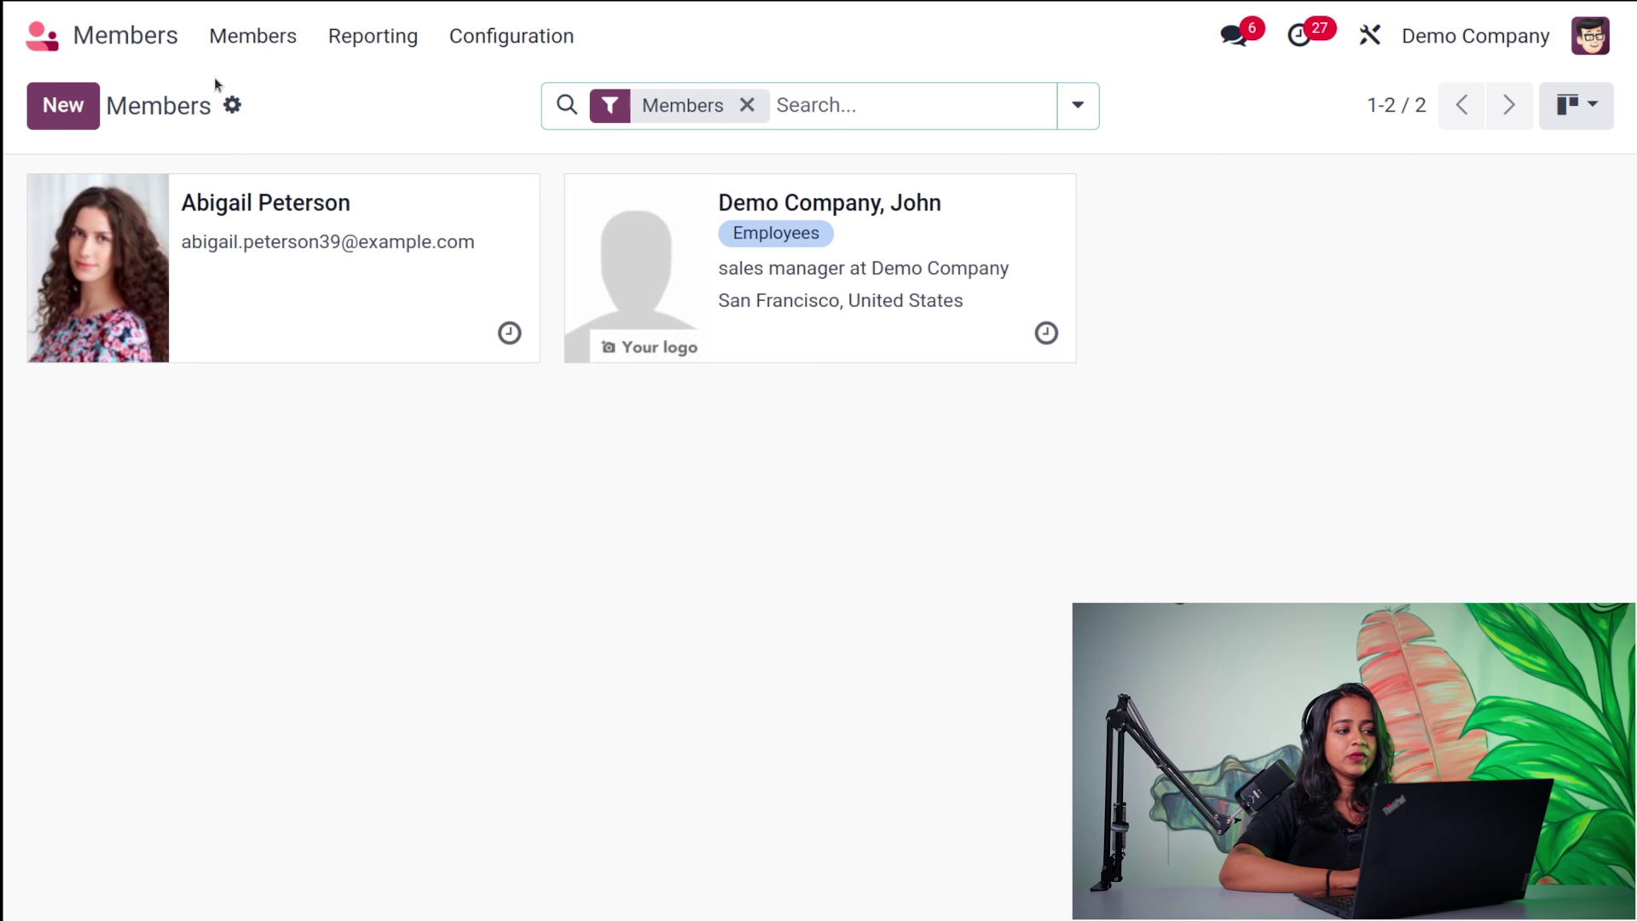
click(82, 124)
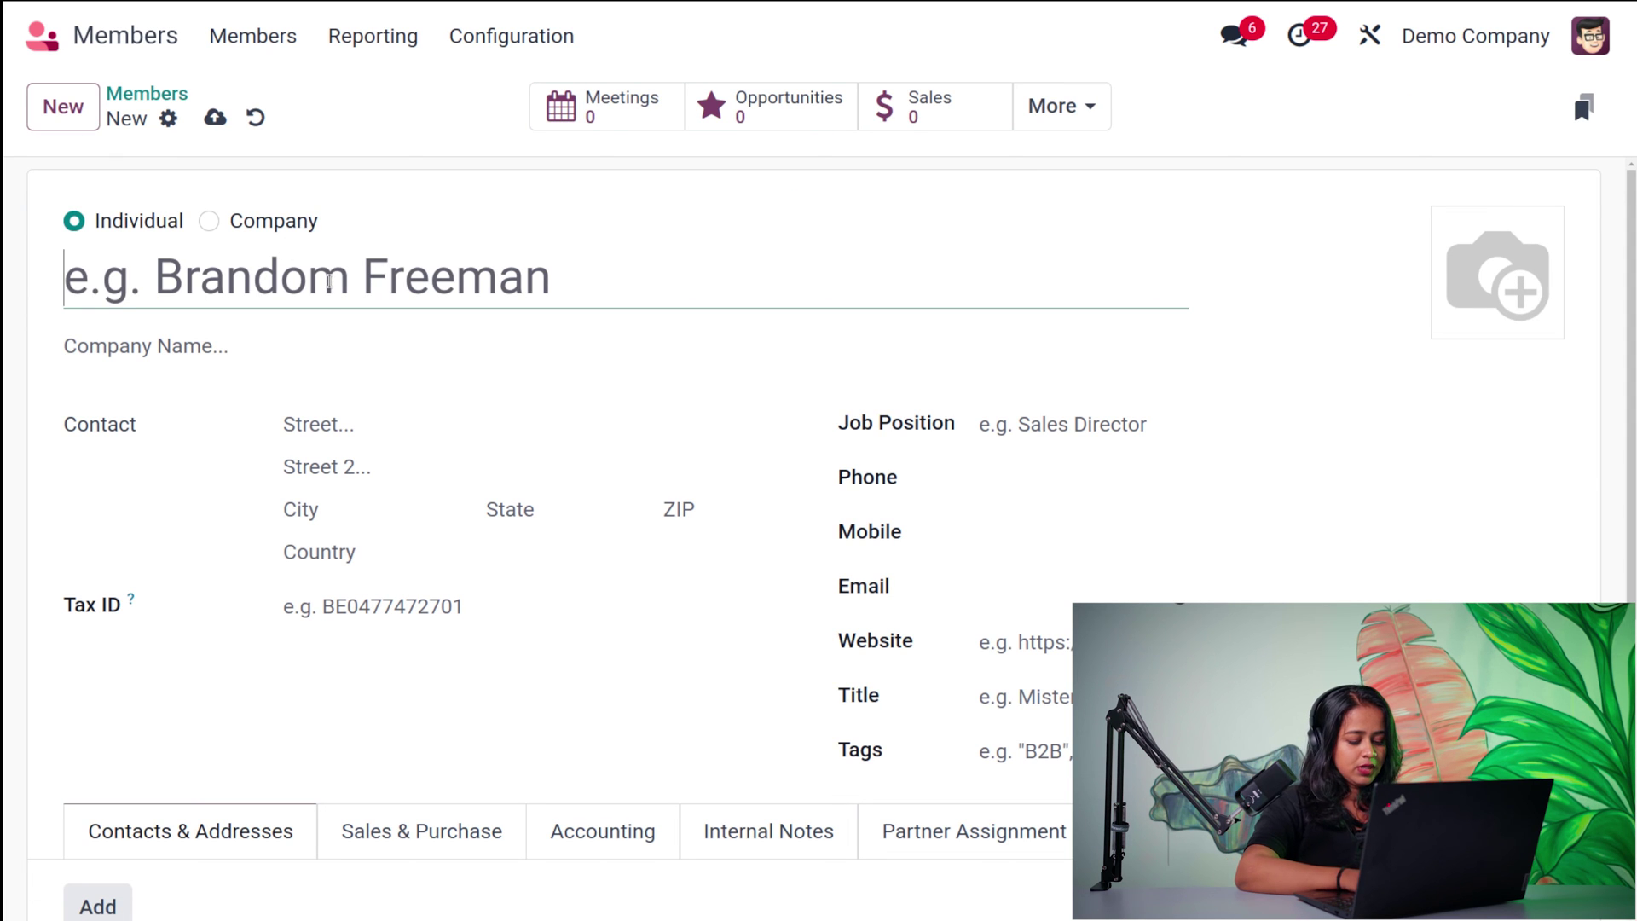
text(Jerry)
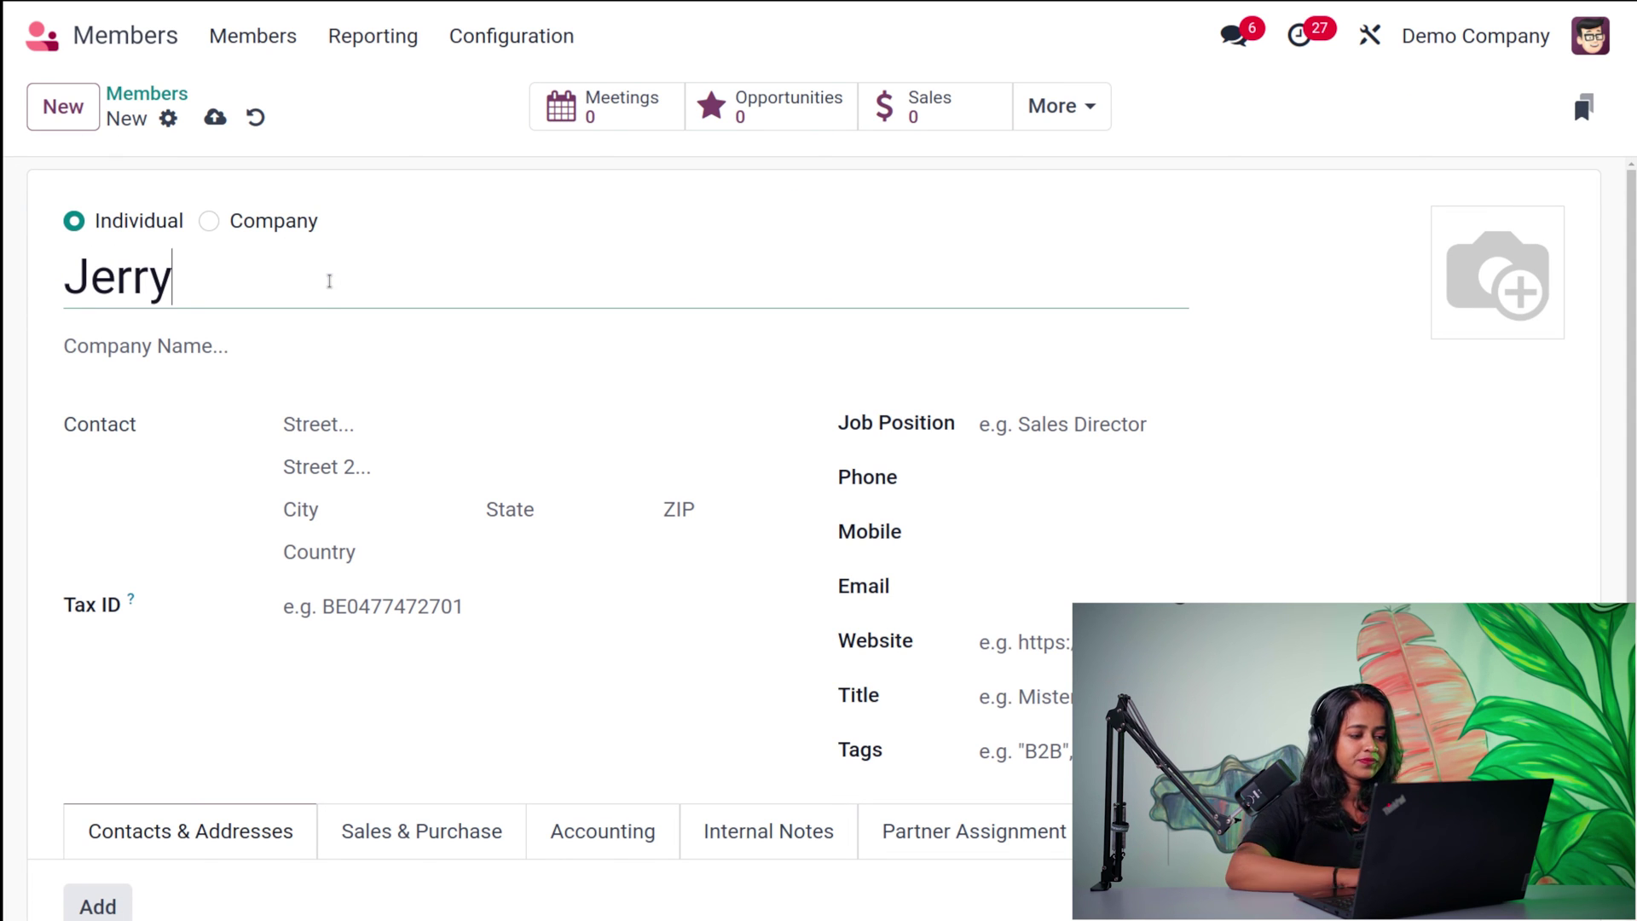
click(206, 343)
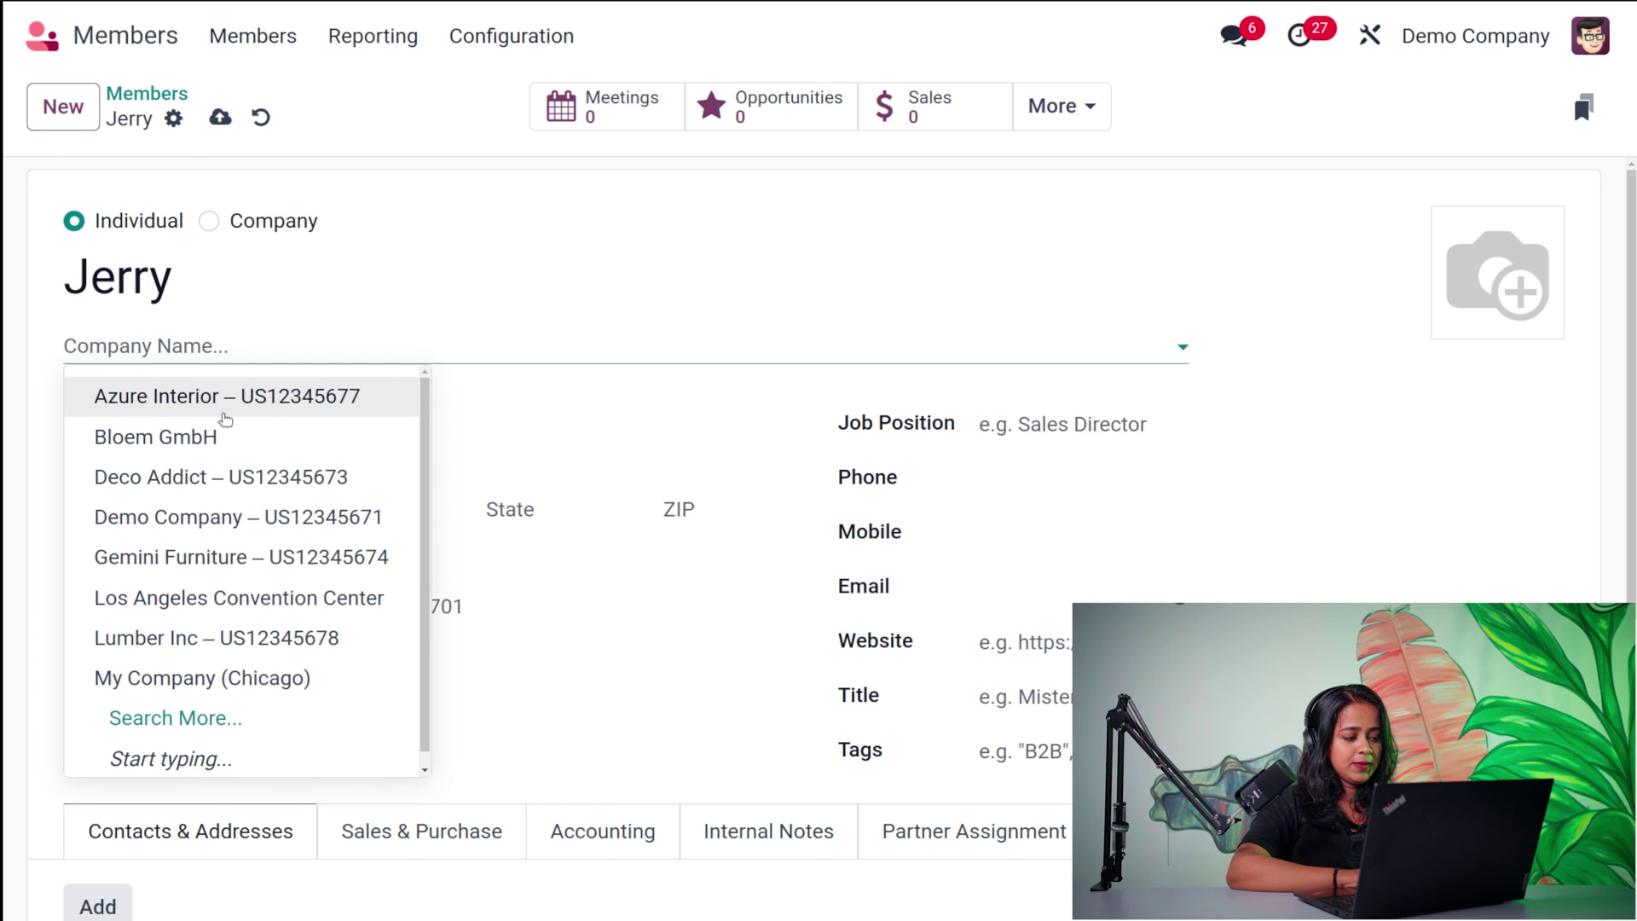
click(231, 401)
Turn off the Free Member option in the new member's membership details
scroll(446, 610, down, 3)
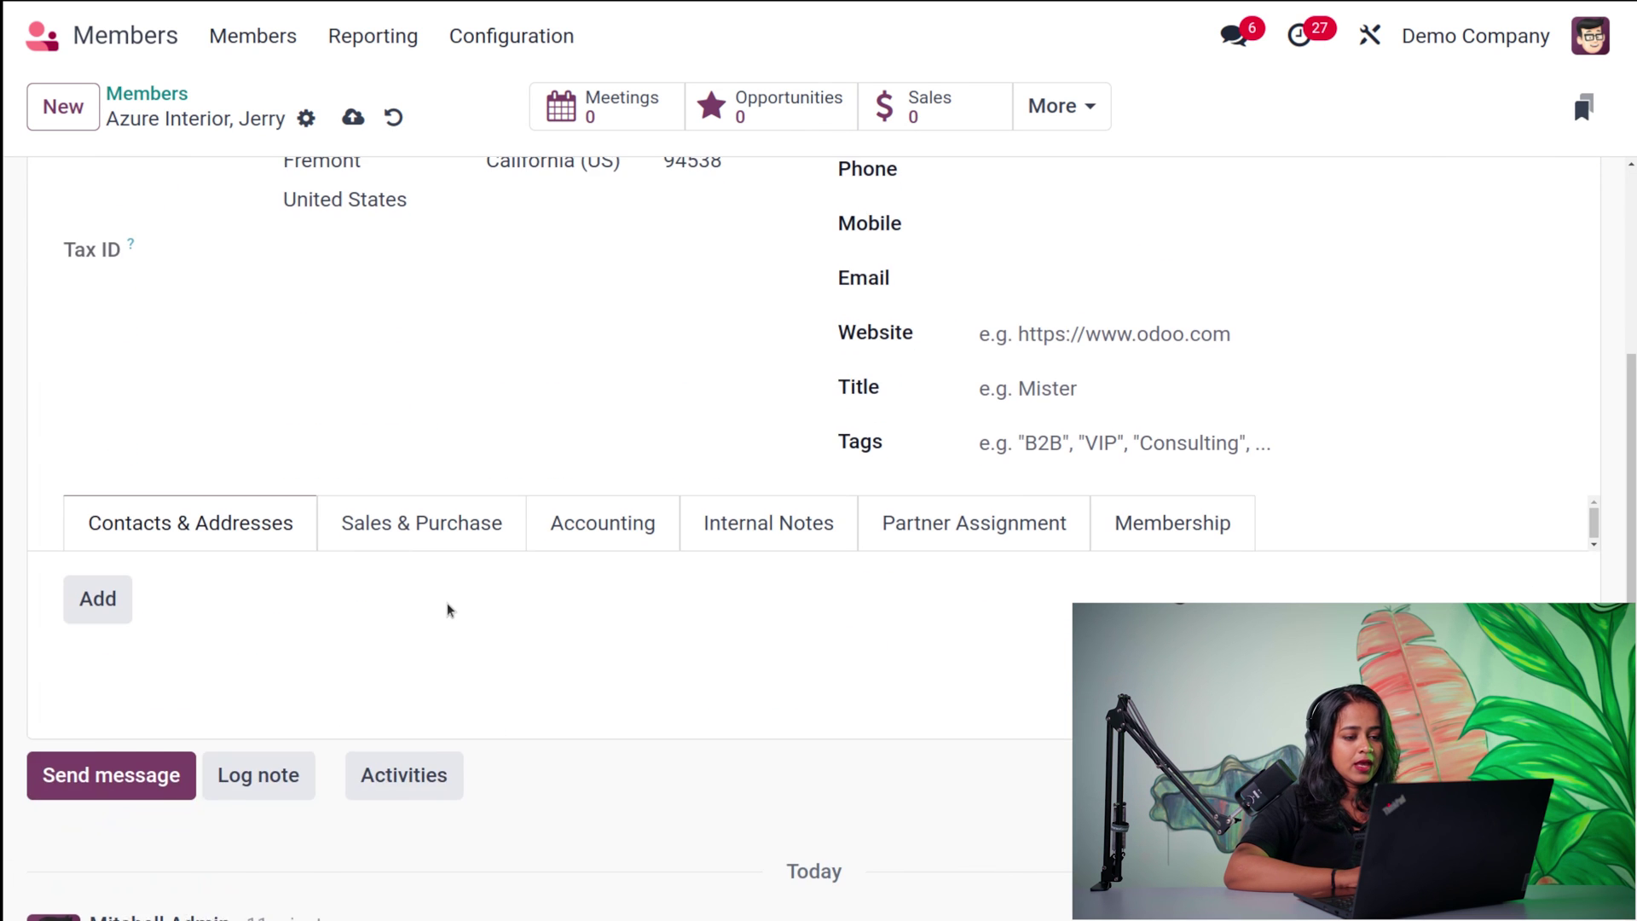
scroll(445, 611, up, 2)
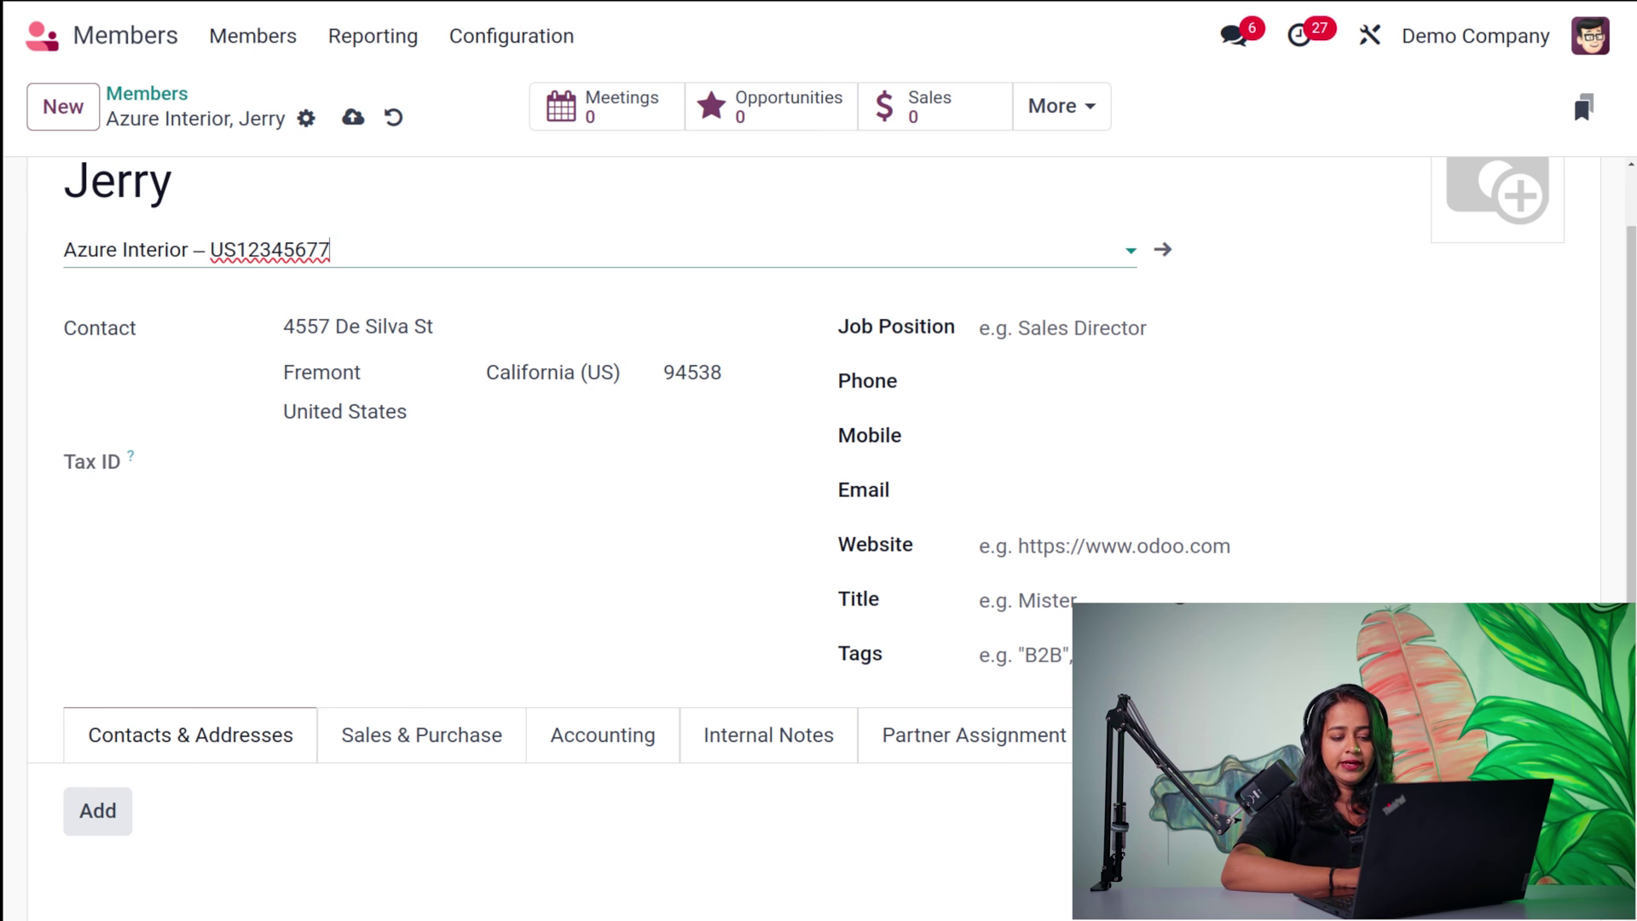
click(1142, 734)
scroll(813, 520, down, 6)
scroll(814, 520, up, 2)
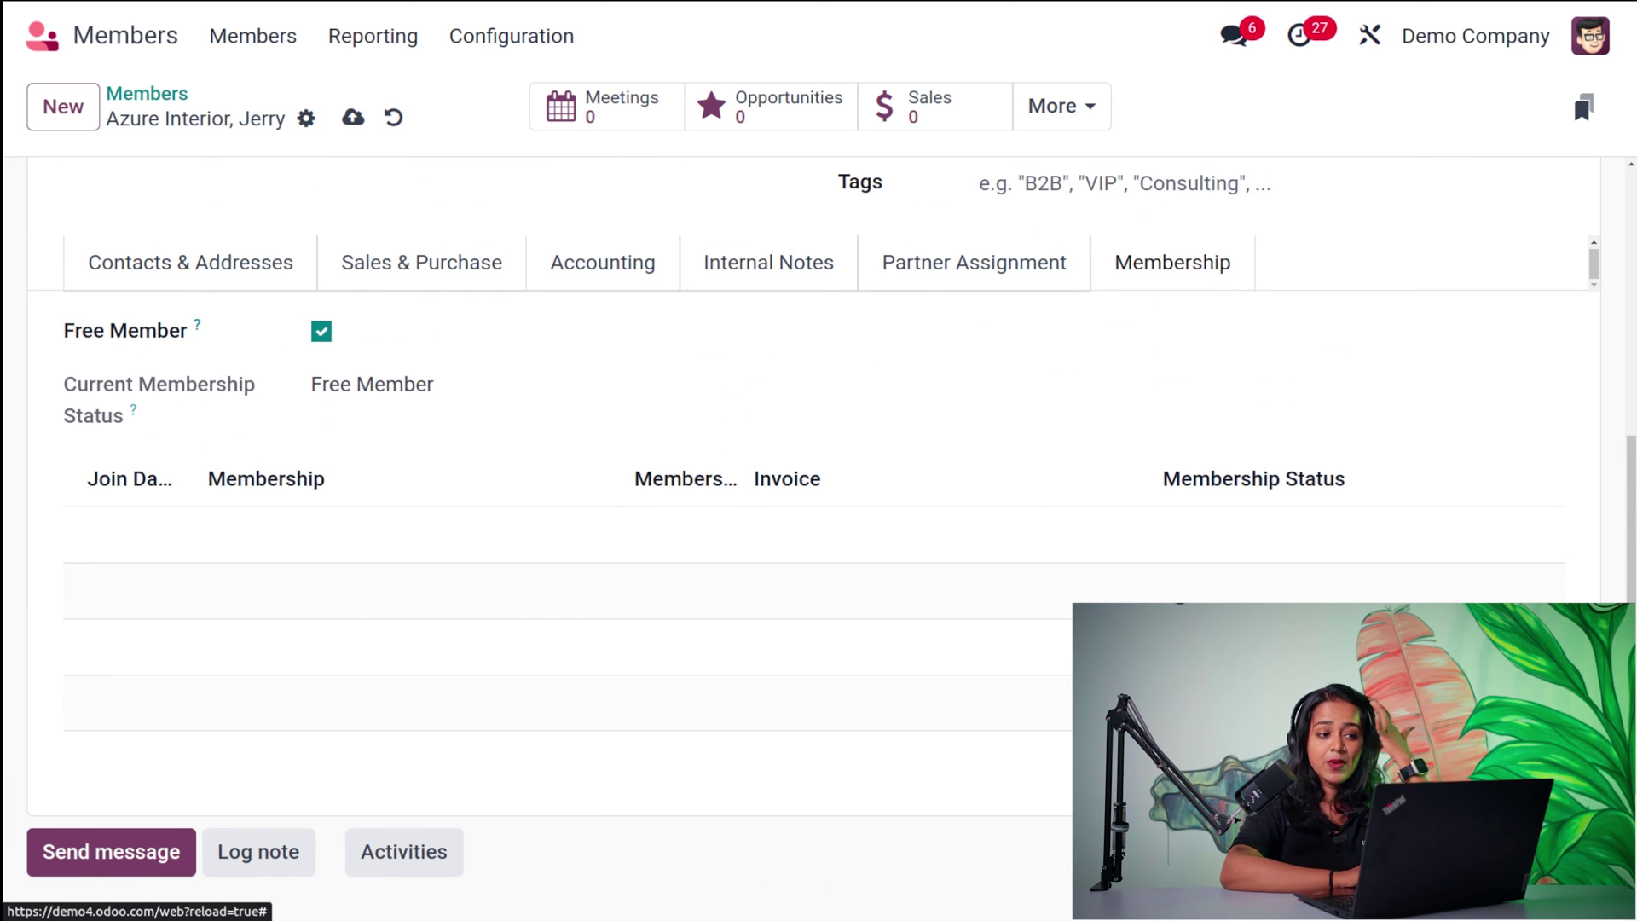
click(321, 340)
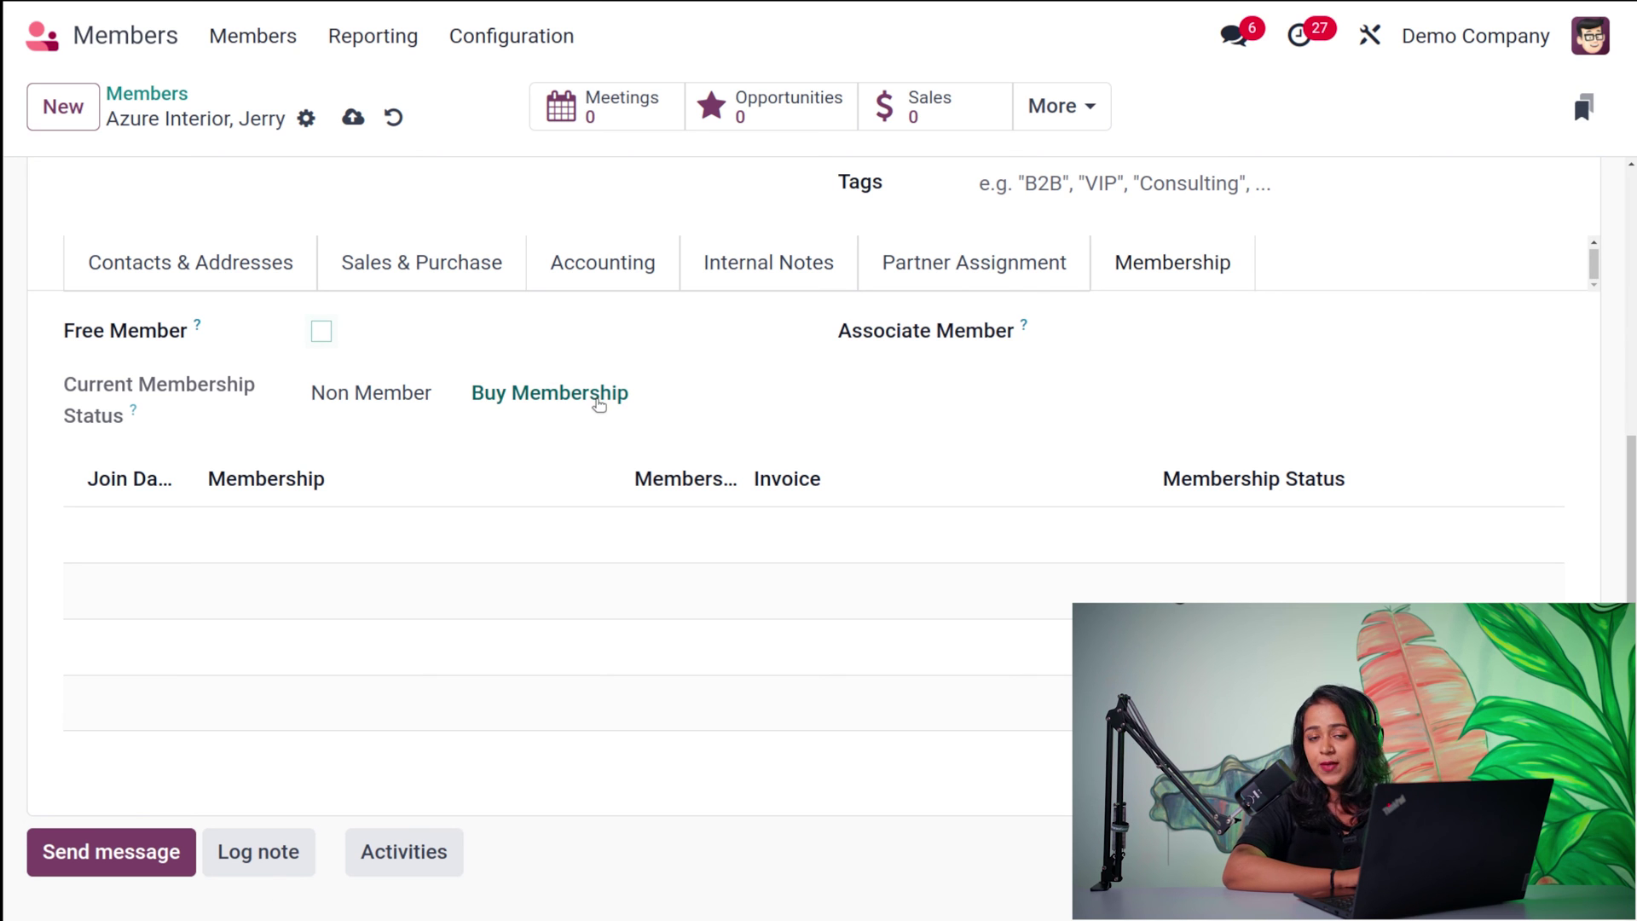
Buy the [MB1] Membership 1 product for the new member at a price of 10.00 and invoice it
click(599, 397)
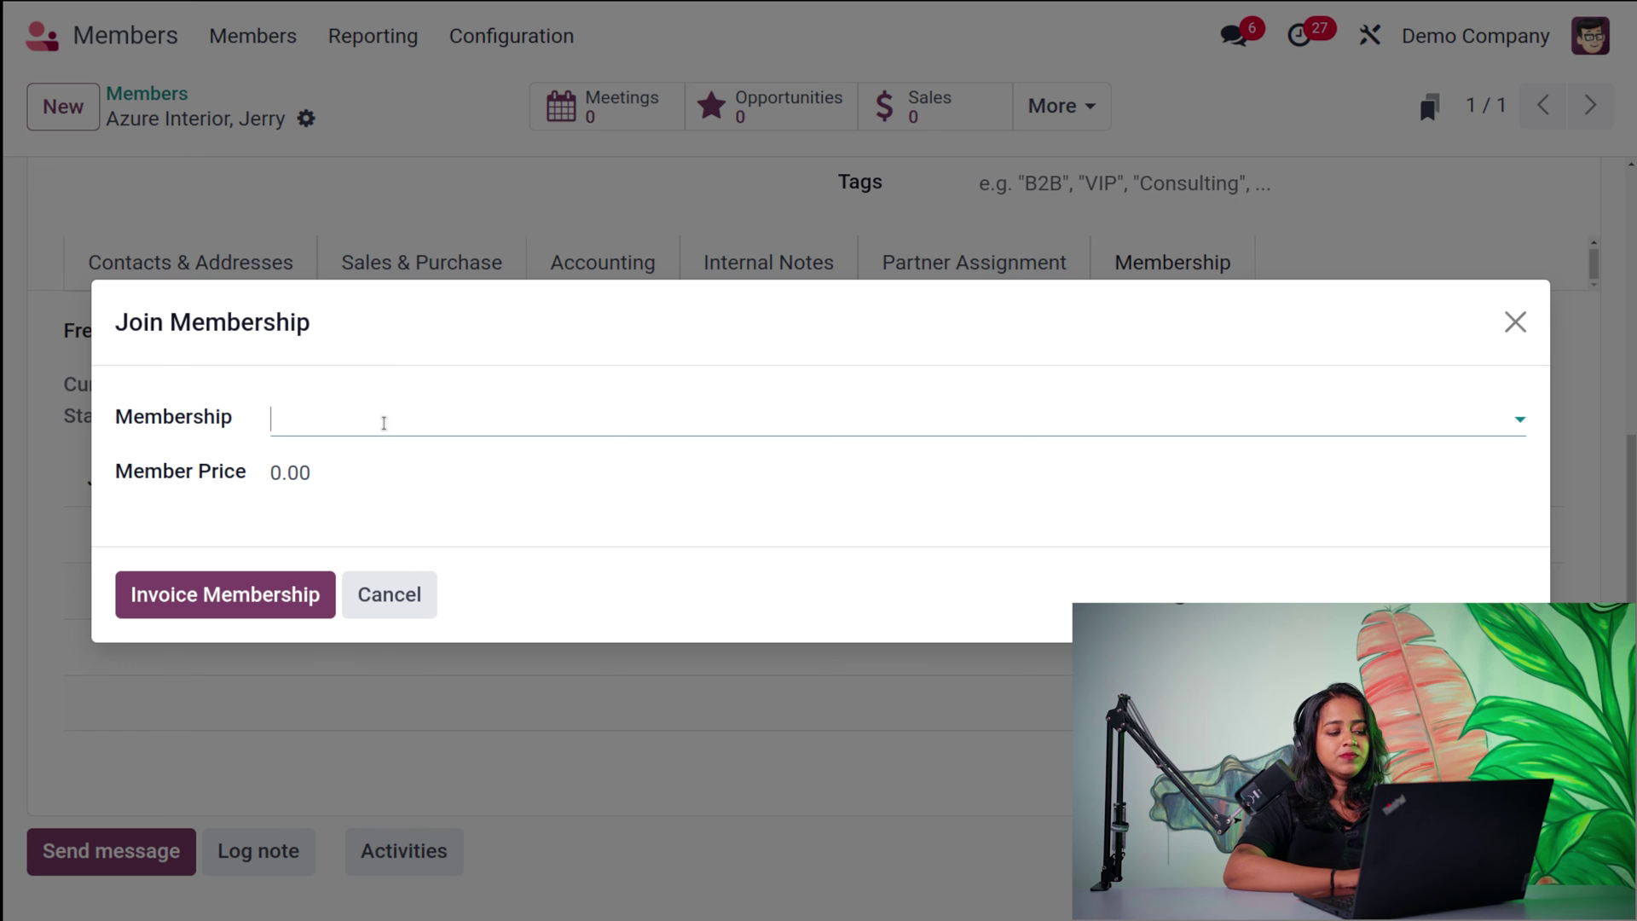
click(387, 428)
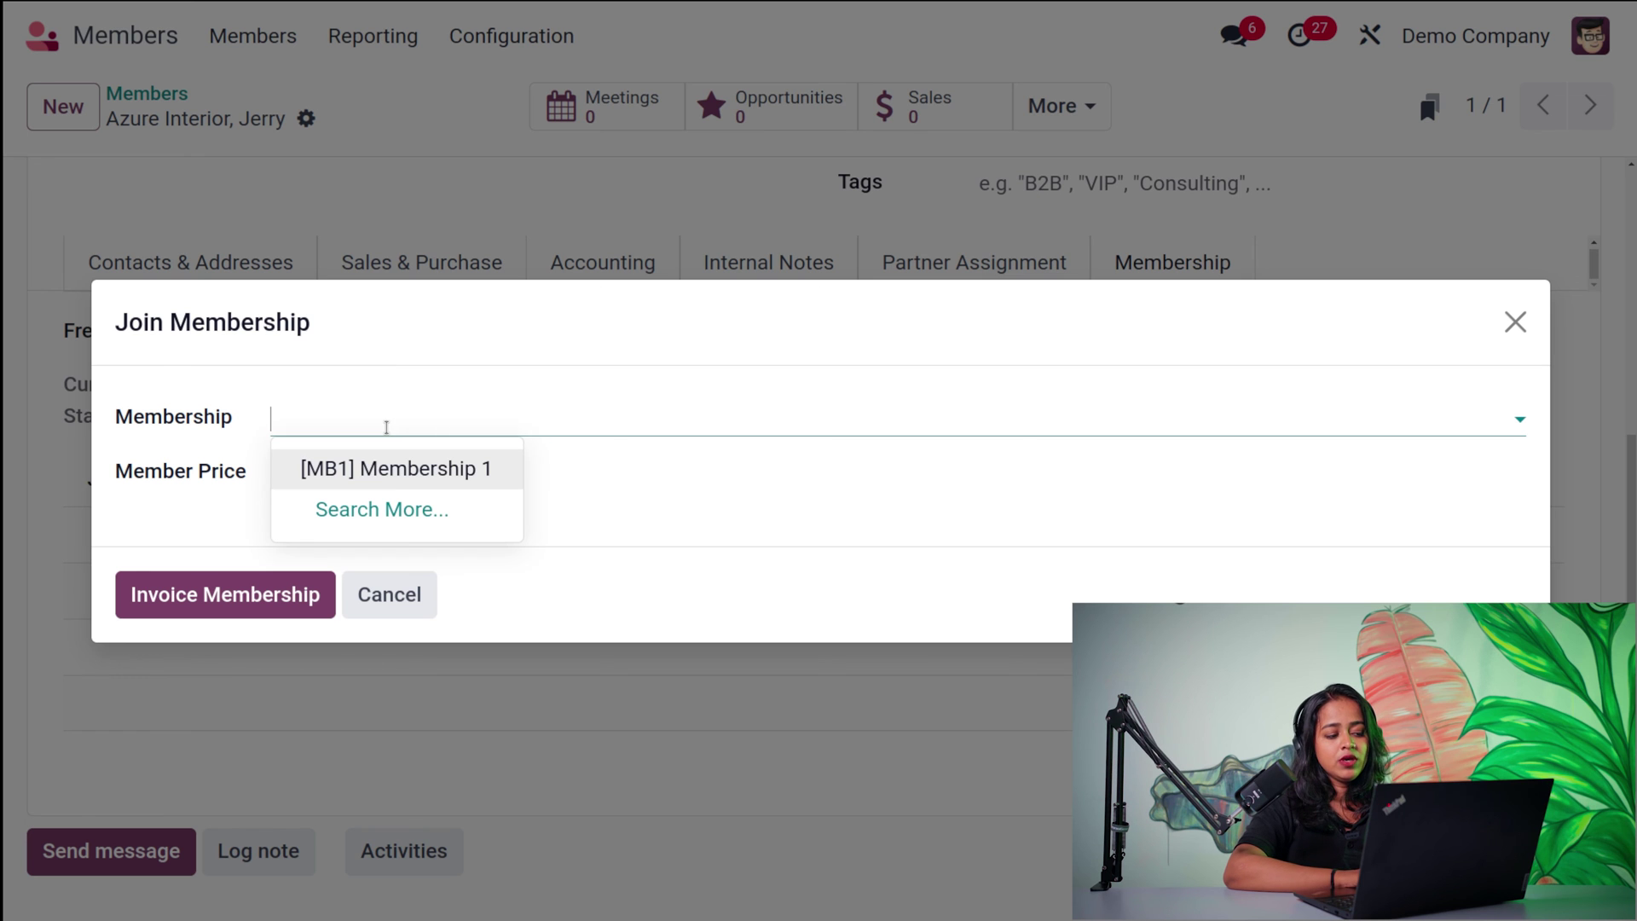
click(505, 474)
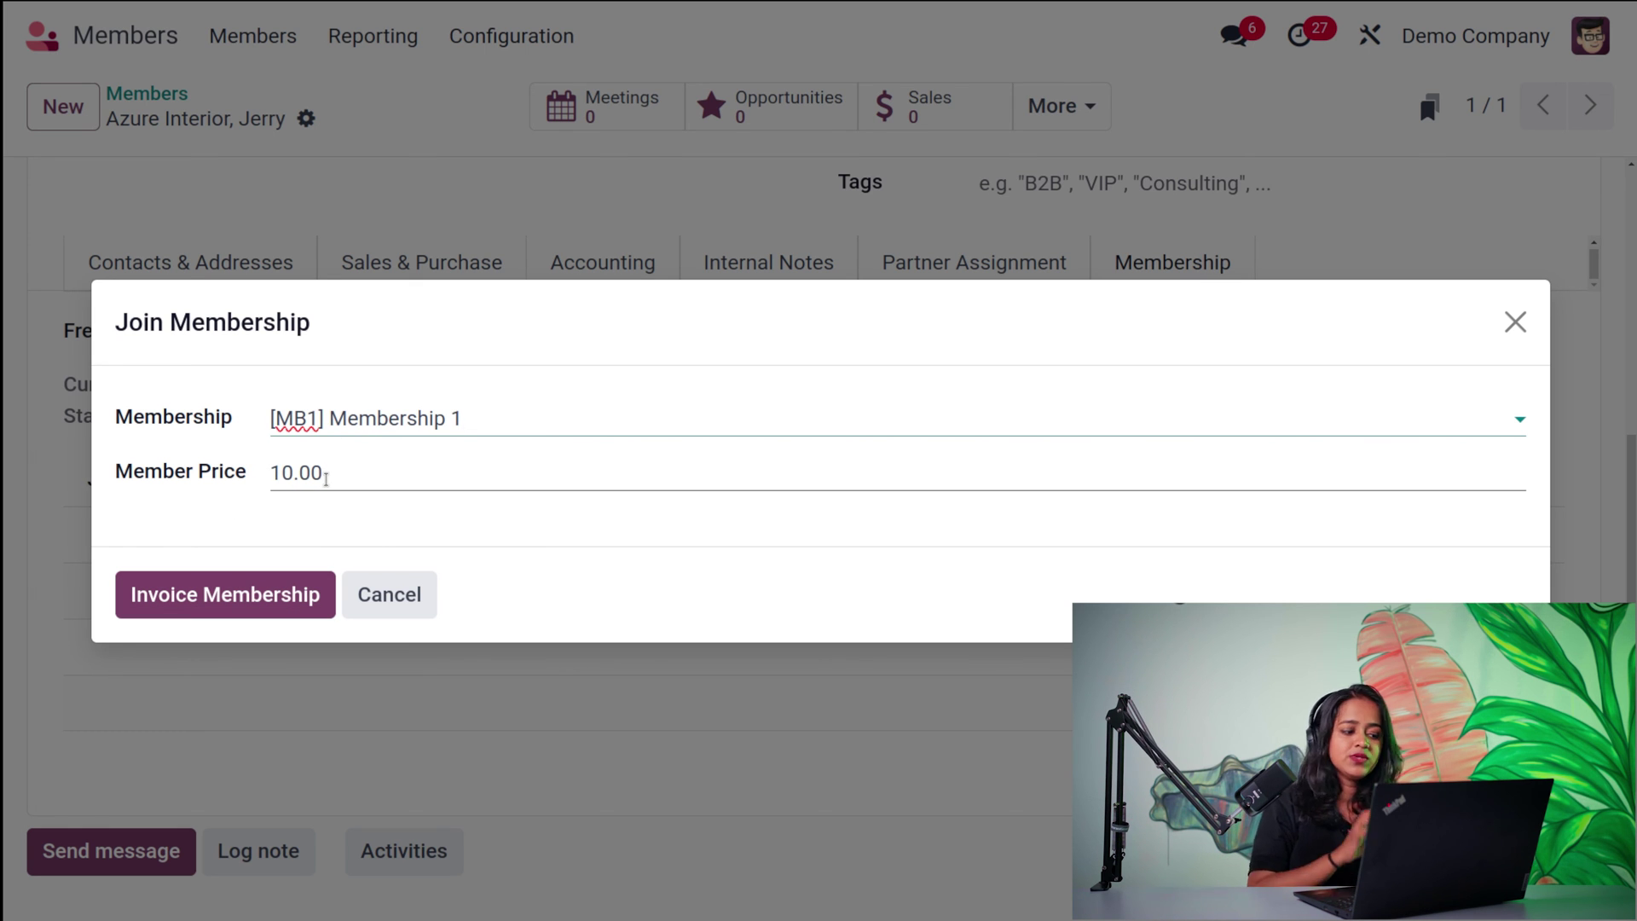
click(252, 594)
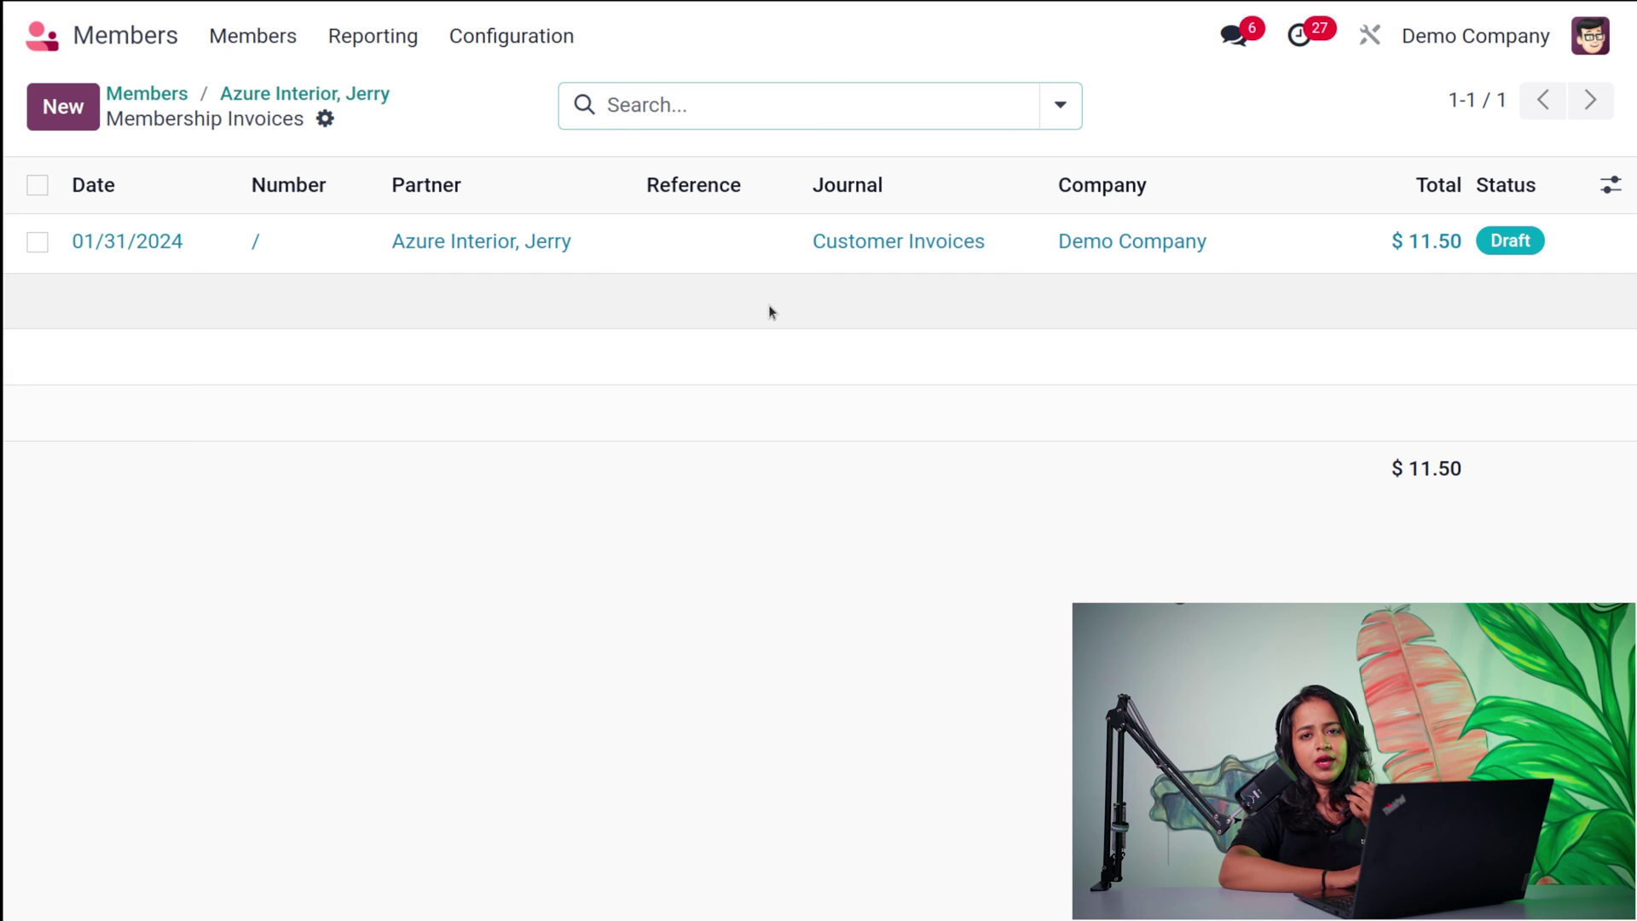
Confirm the member's draft membership invoice and register its payment of $11.50 through the Bank journal
click(835, 248)
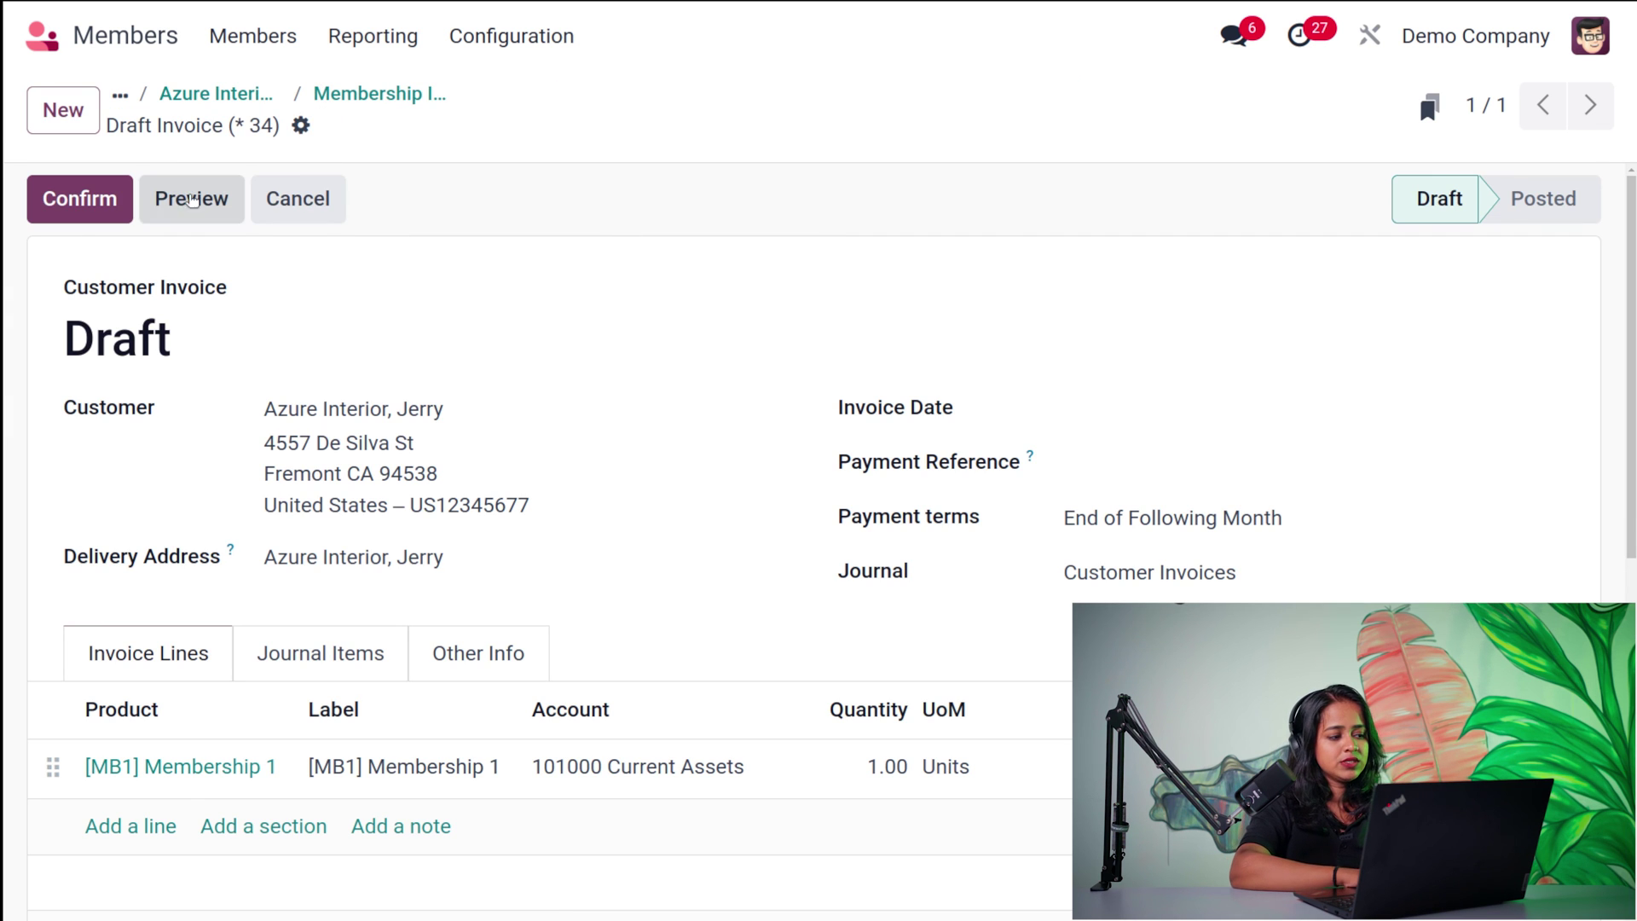
click(82, 212)
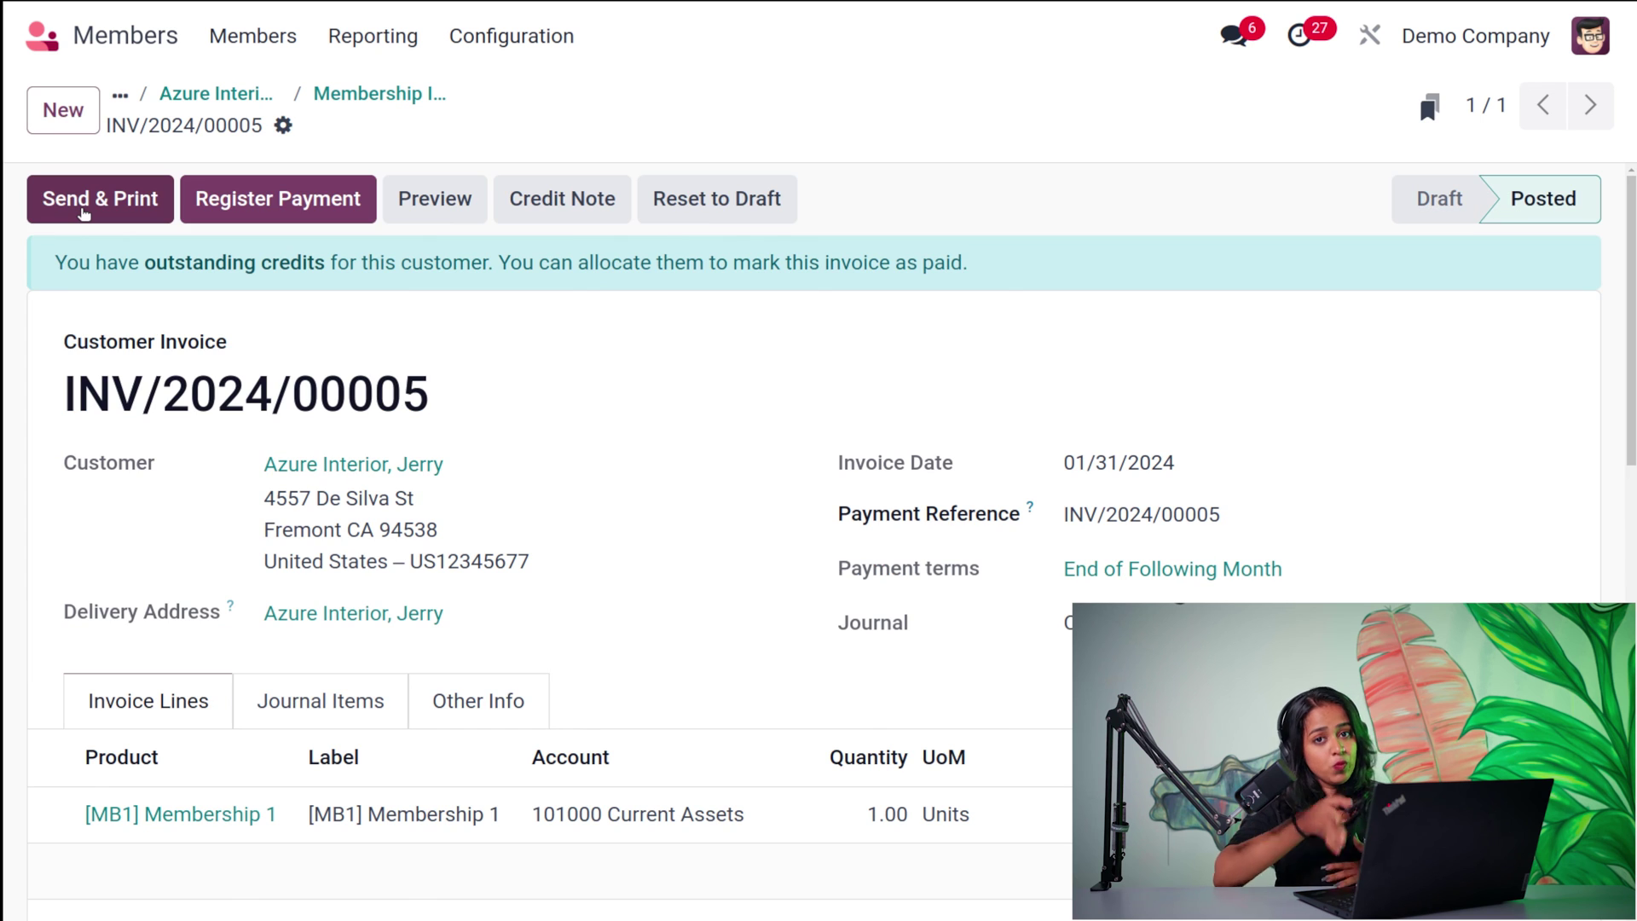
click(264, 200)
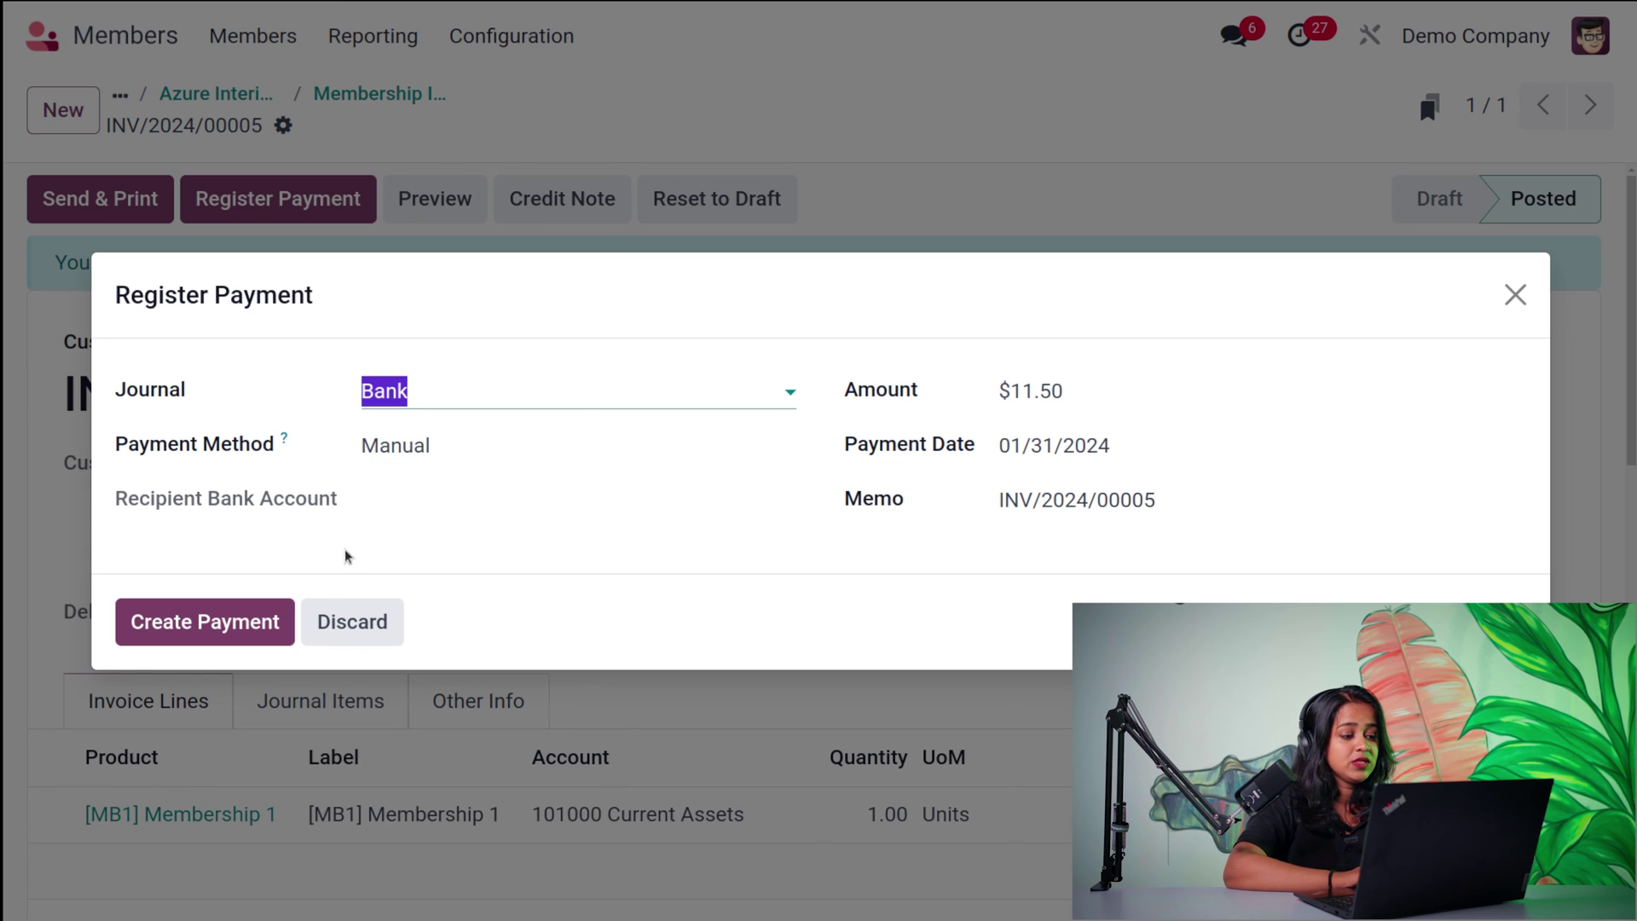
click(187, 633)
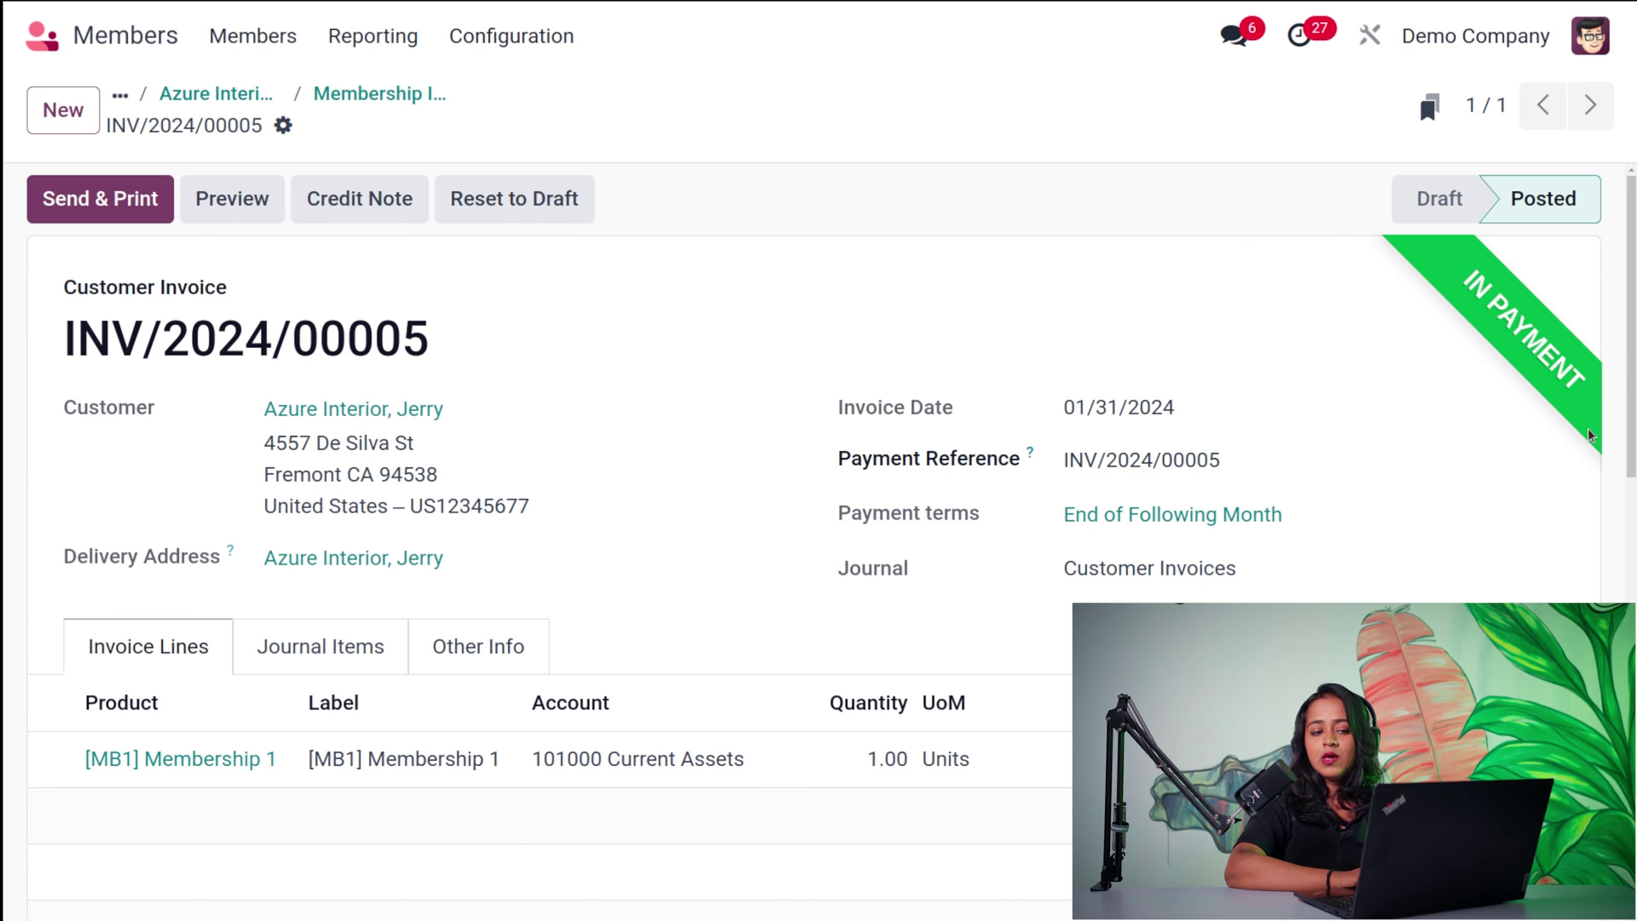
Return from the paid invoice to the member's record and review the membership status, dates and membership line
click(340, 101)
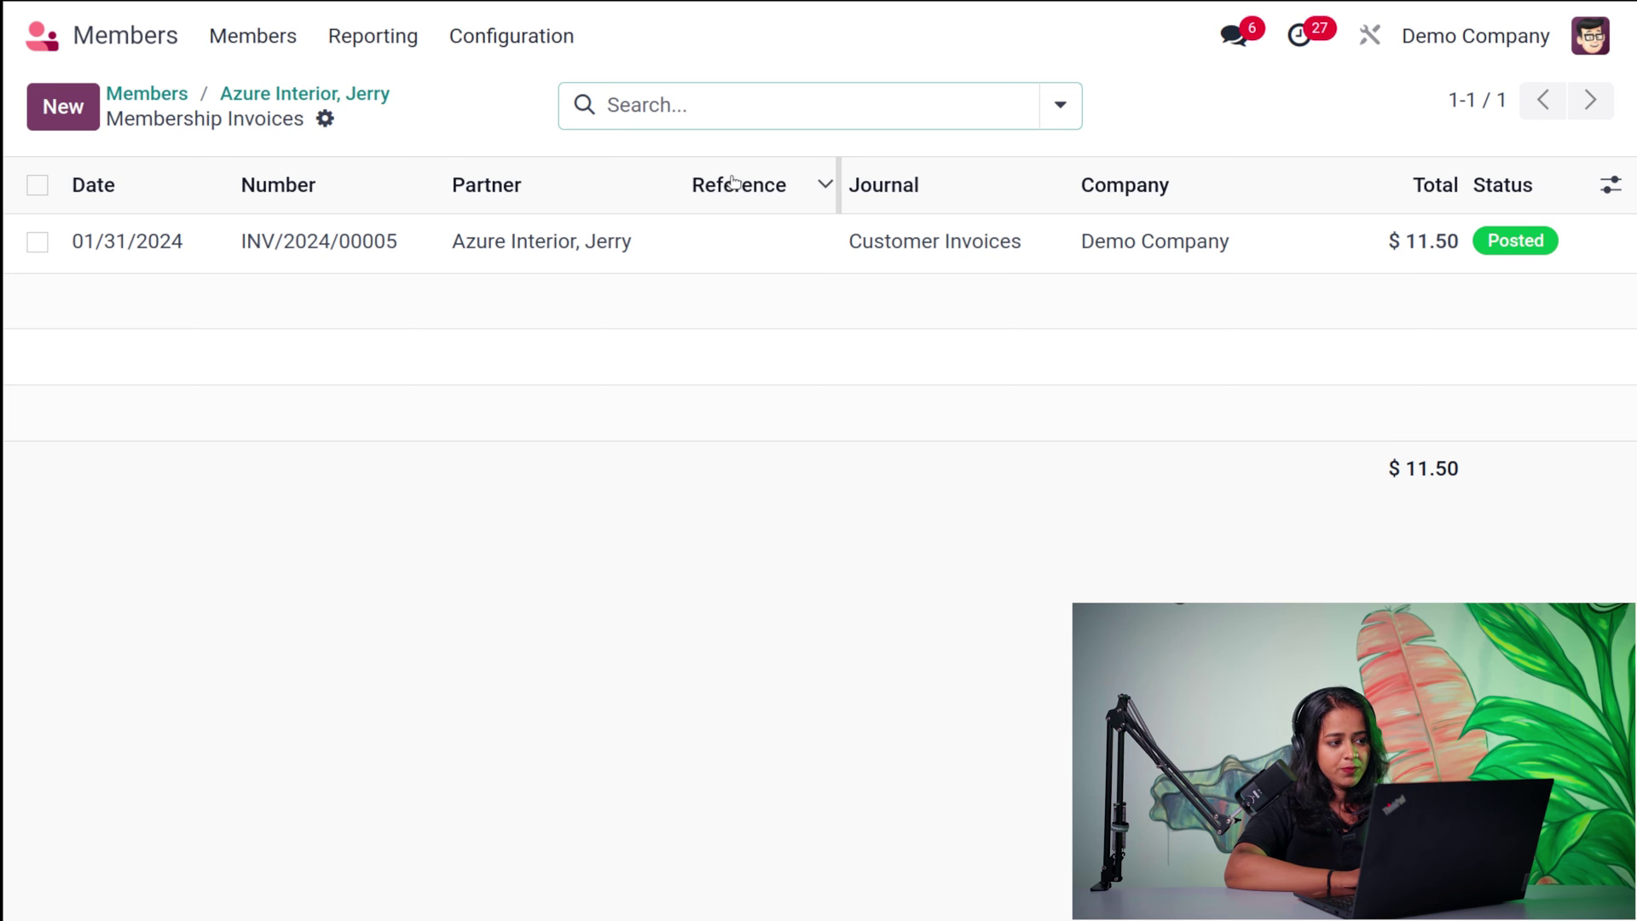
click(303, 95)
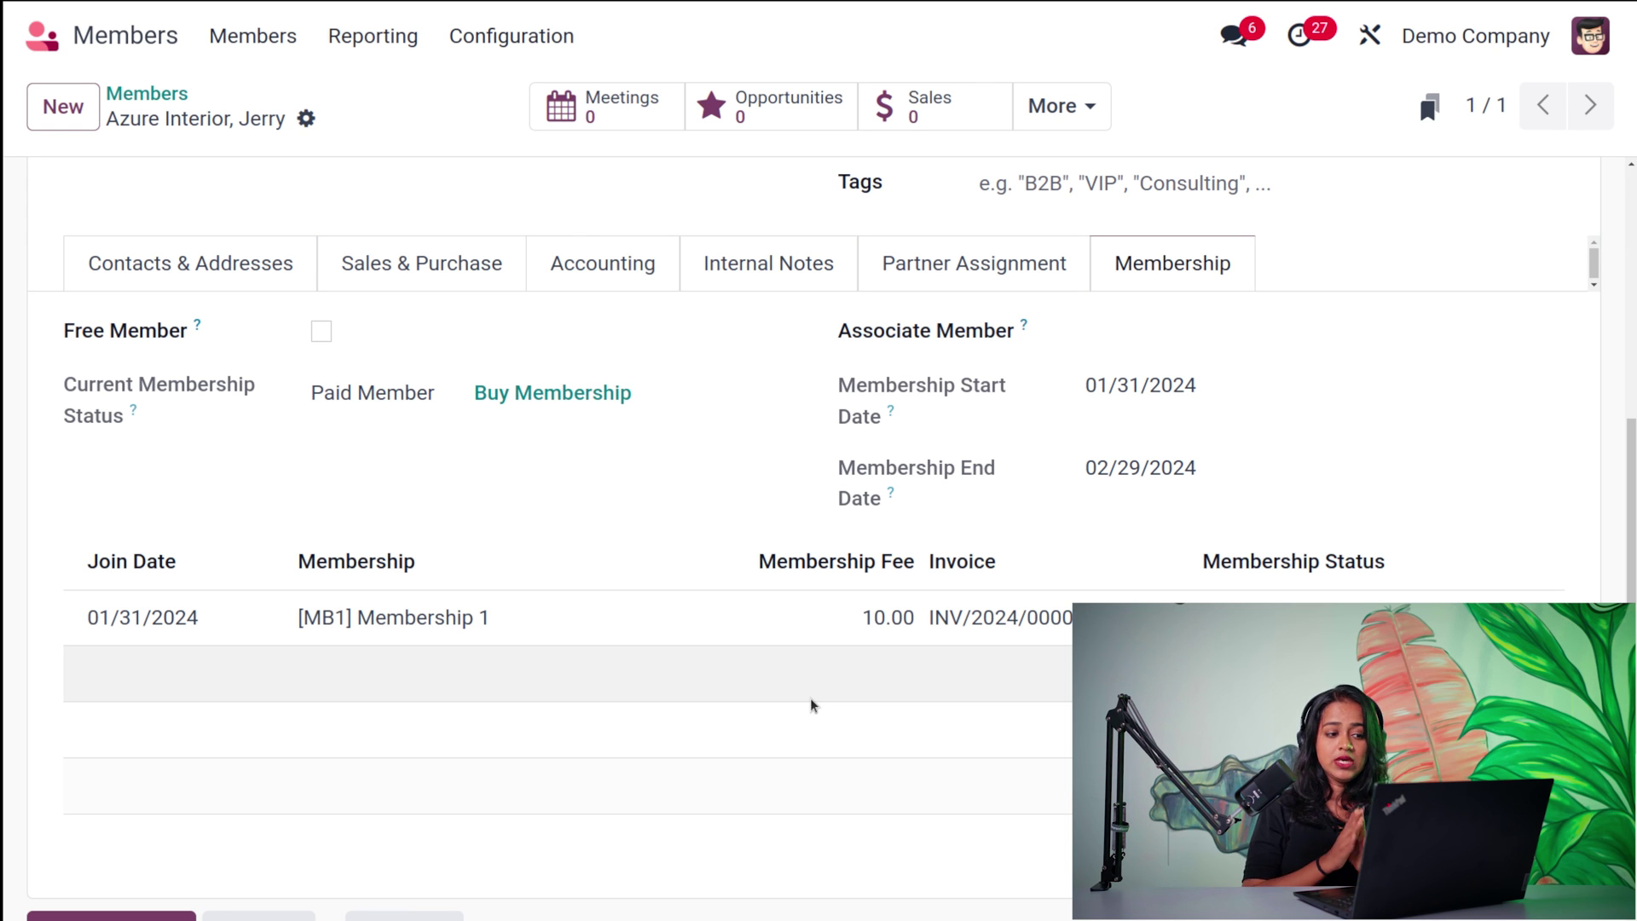
scroll(812, 704, up, 6)
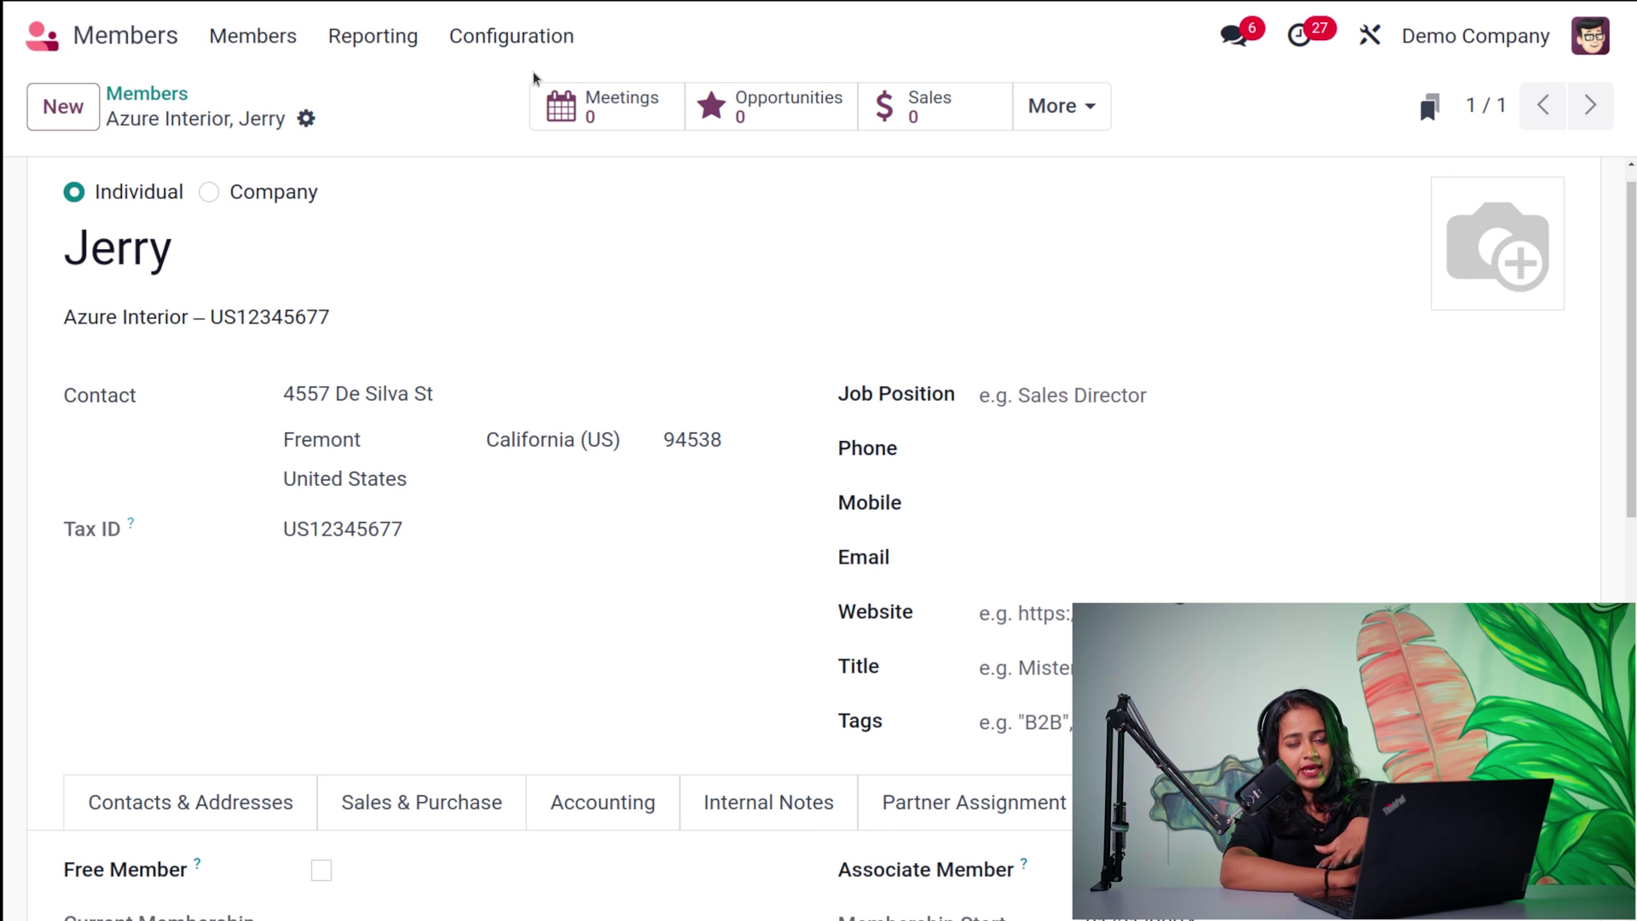
Open the Members Analysis report and remove its Salesperson and Month grouping, keeping the Revenue Done filter
click(393, 31)
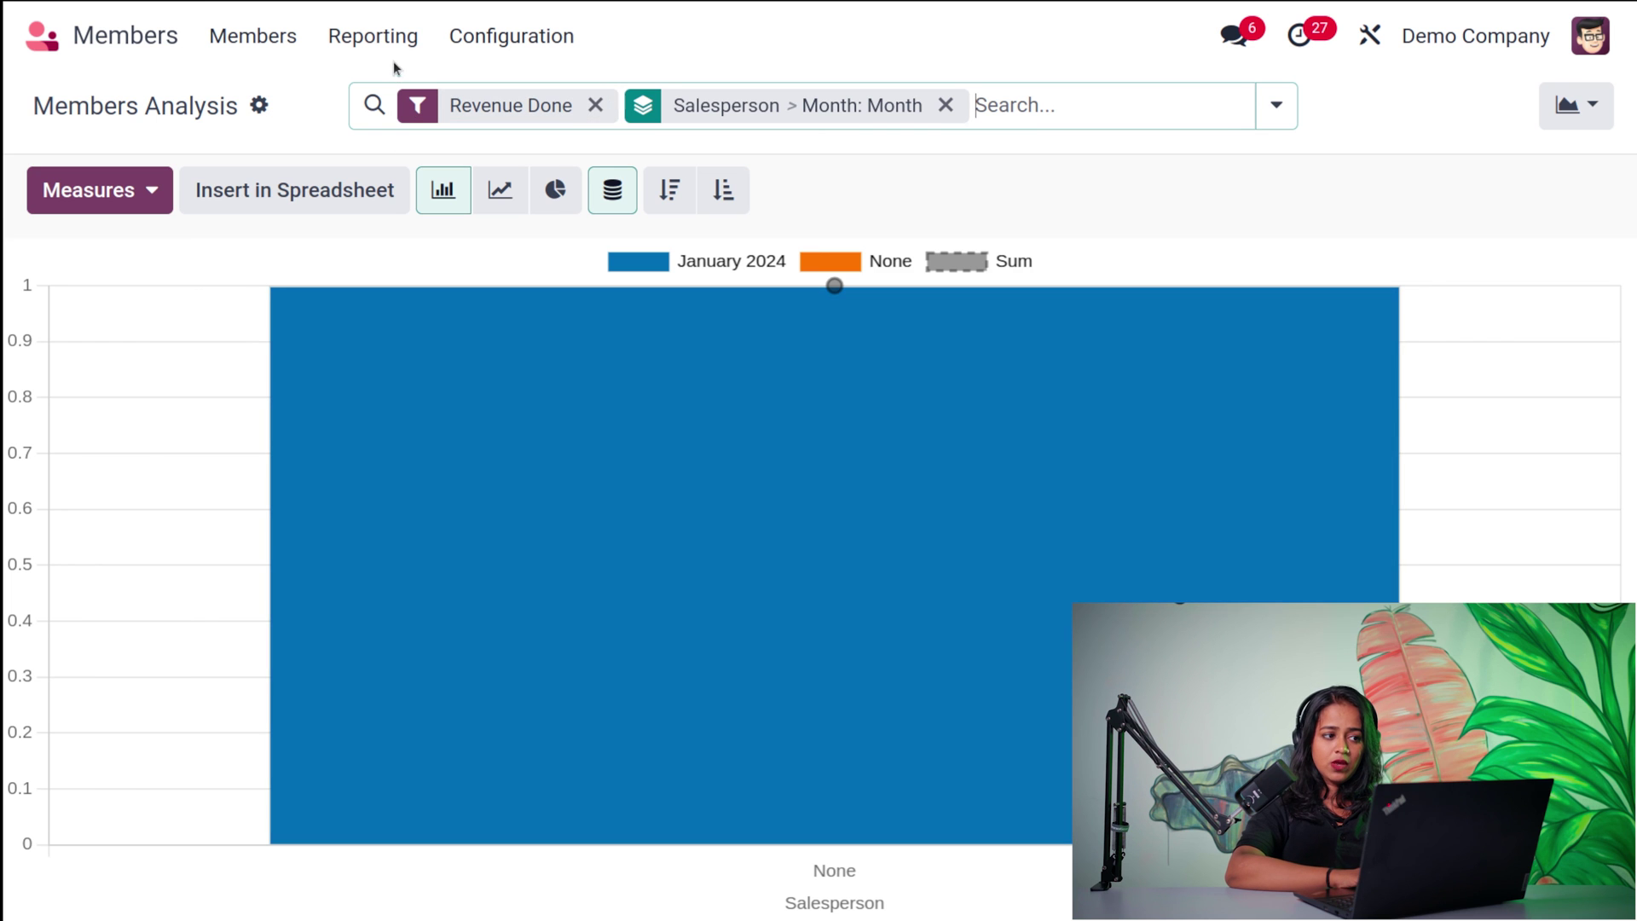
click(401, 36)
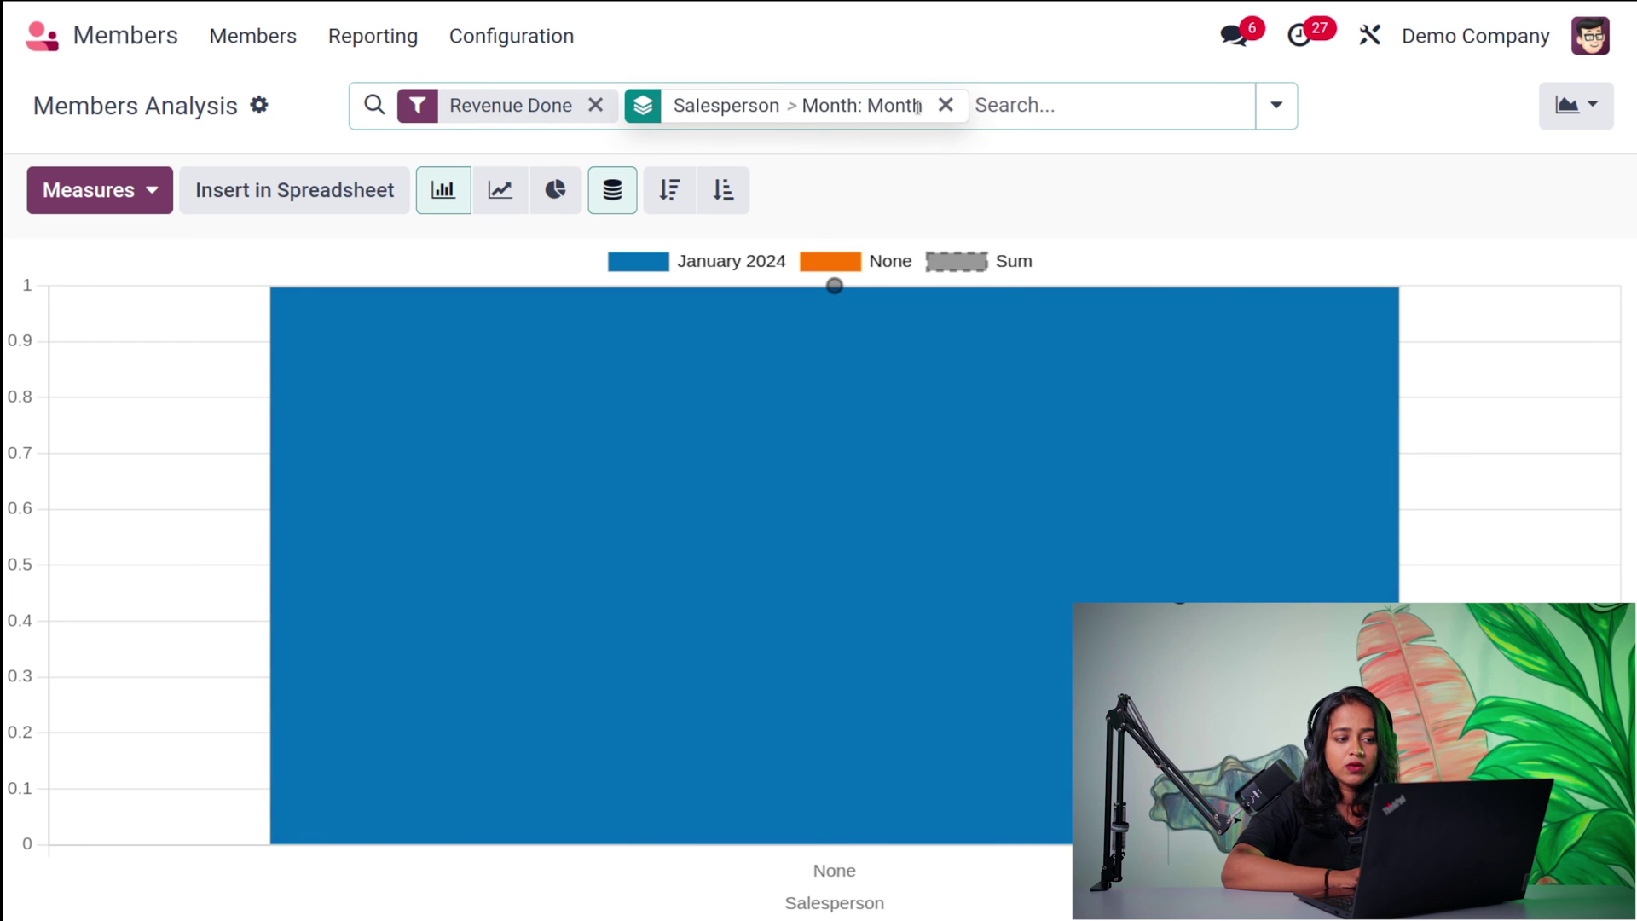
click(945, 105)
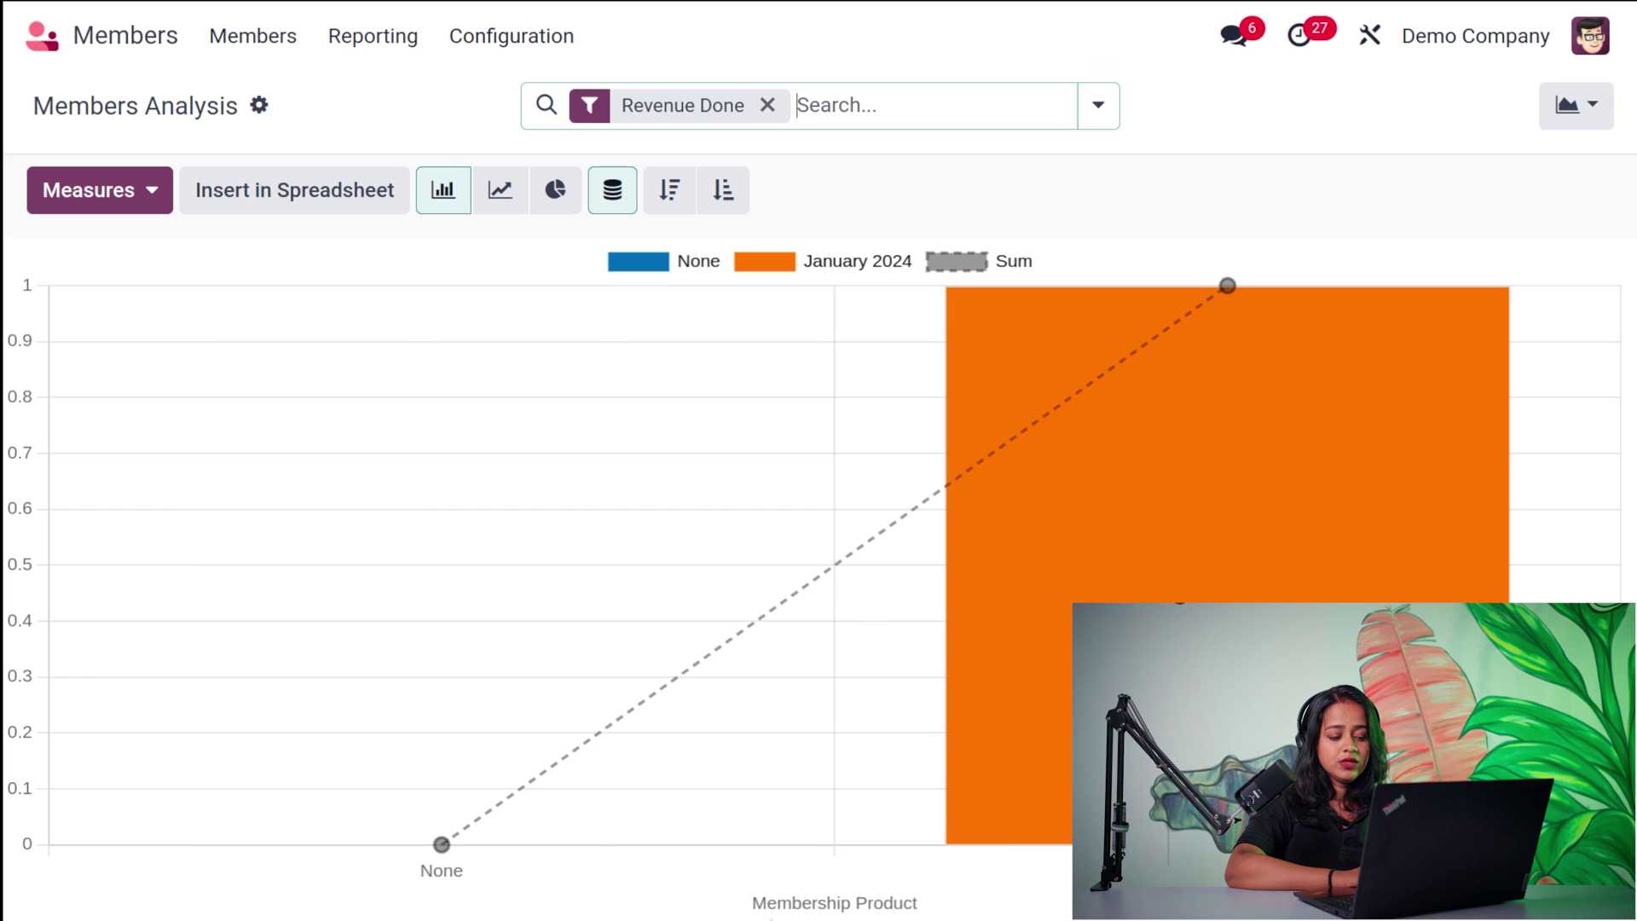
mouse_move(1065, 430)
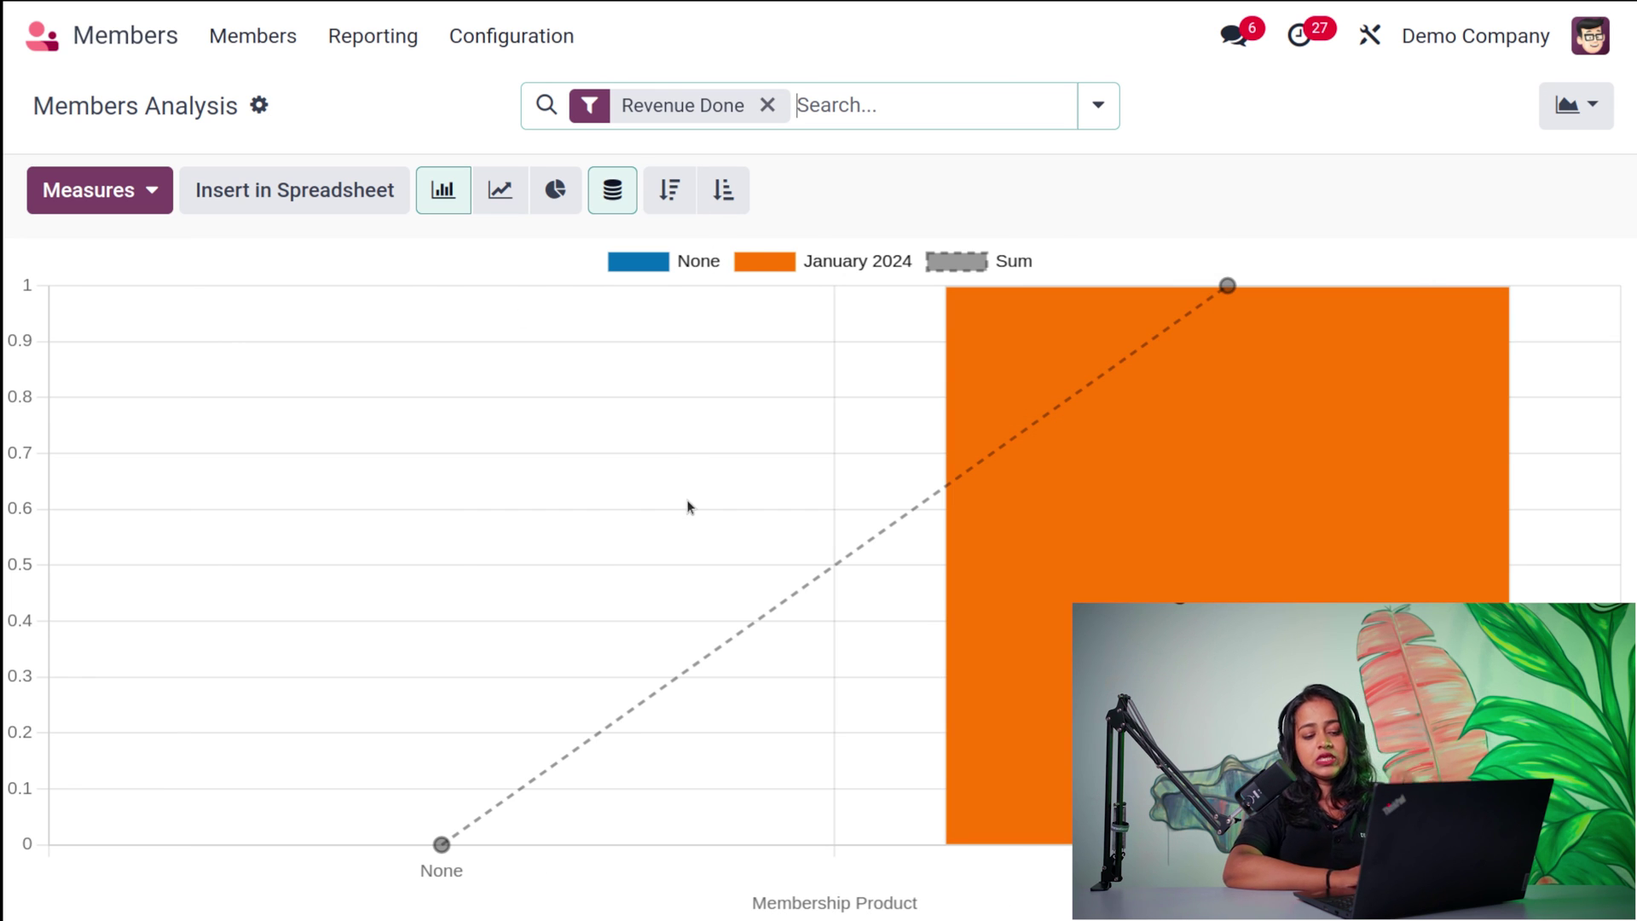
Compare the members chart by the # Invoiced, # Paid and # Waiting measures, ending with the Count measure
click(119, 203)
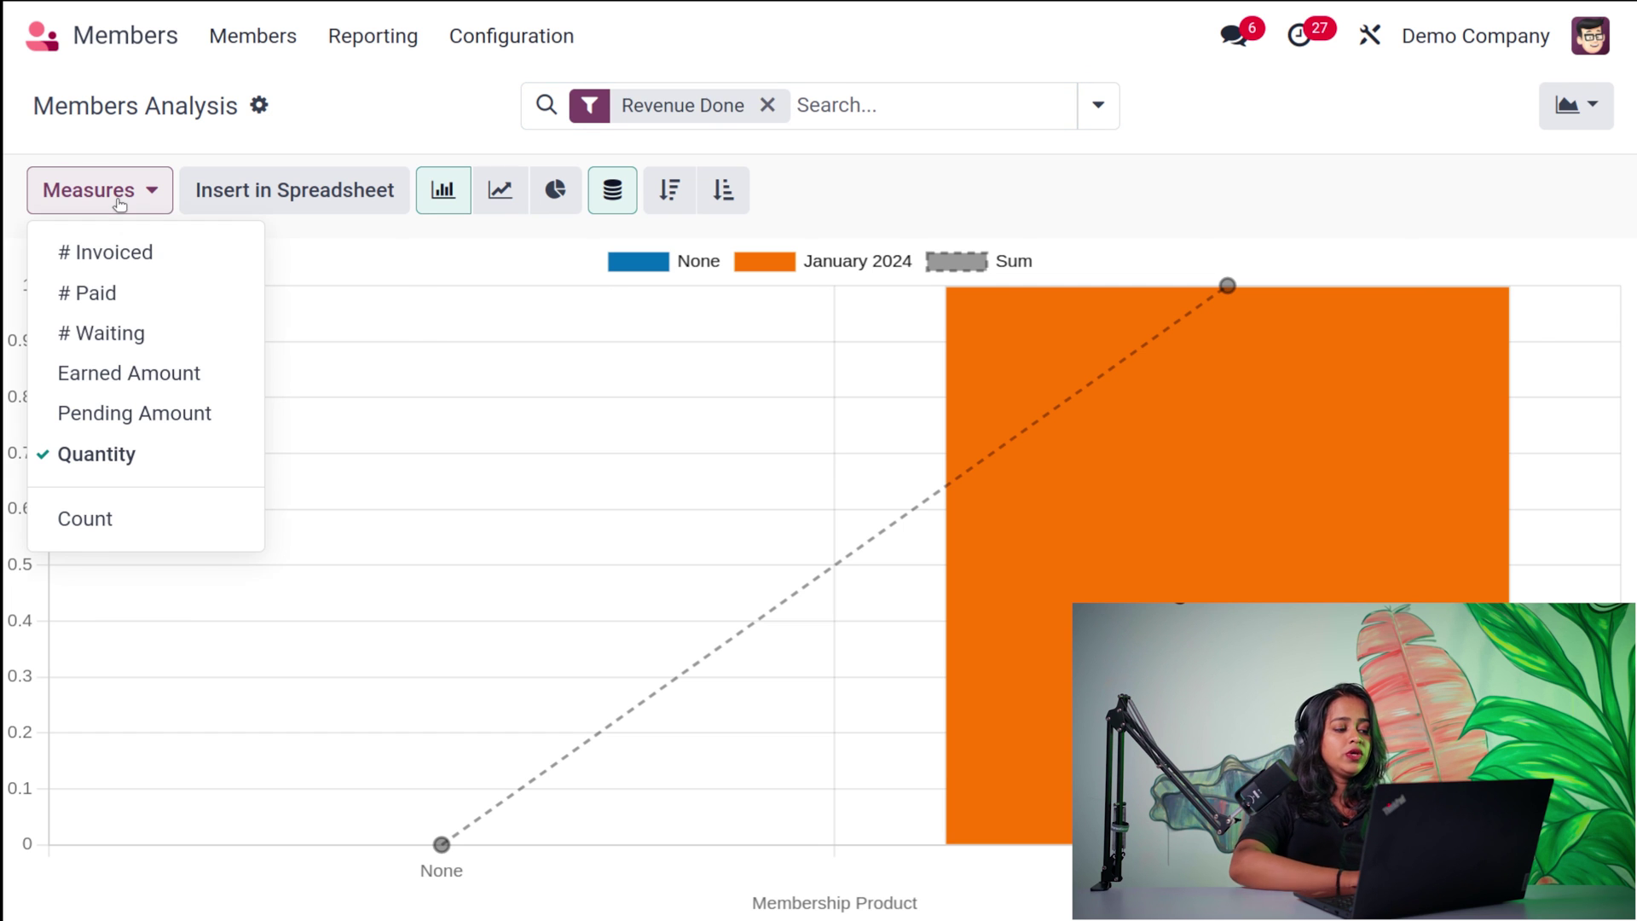
click(123, 250)
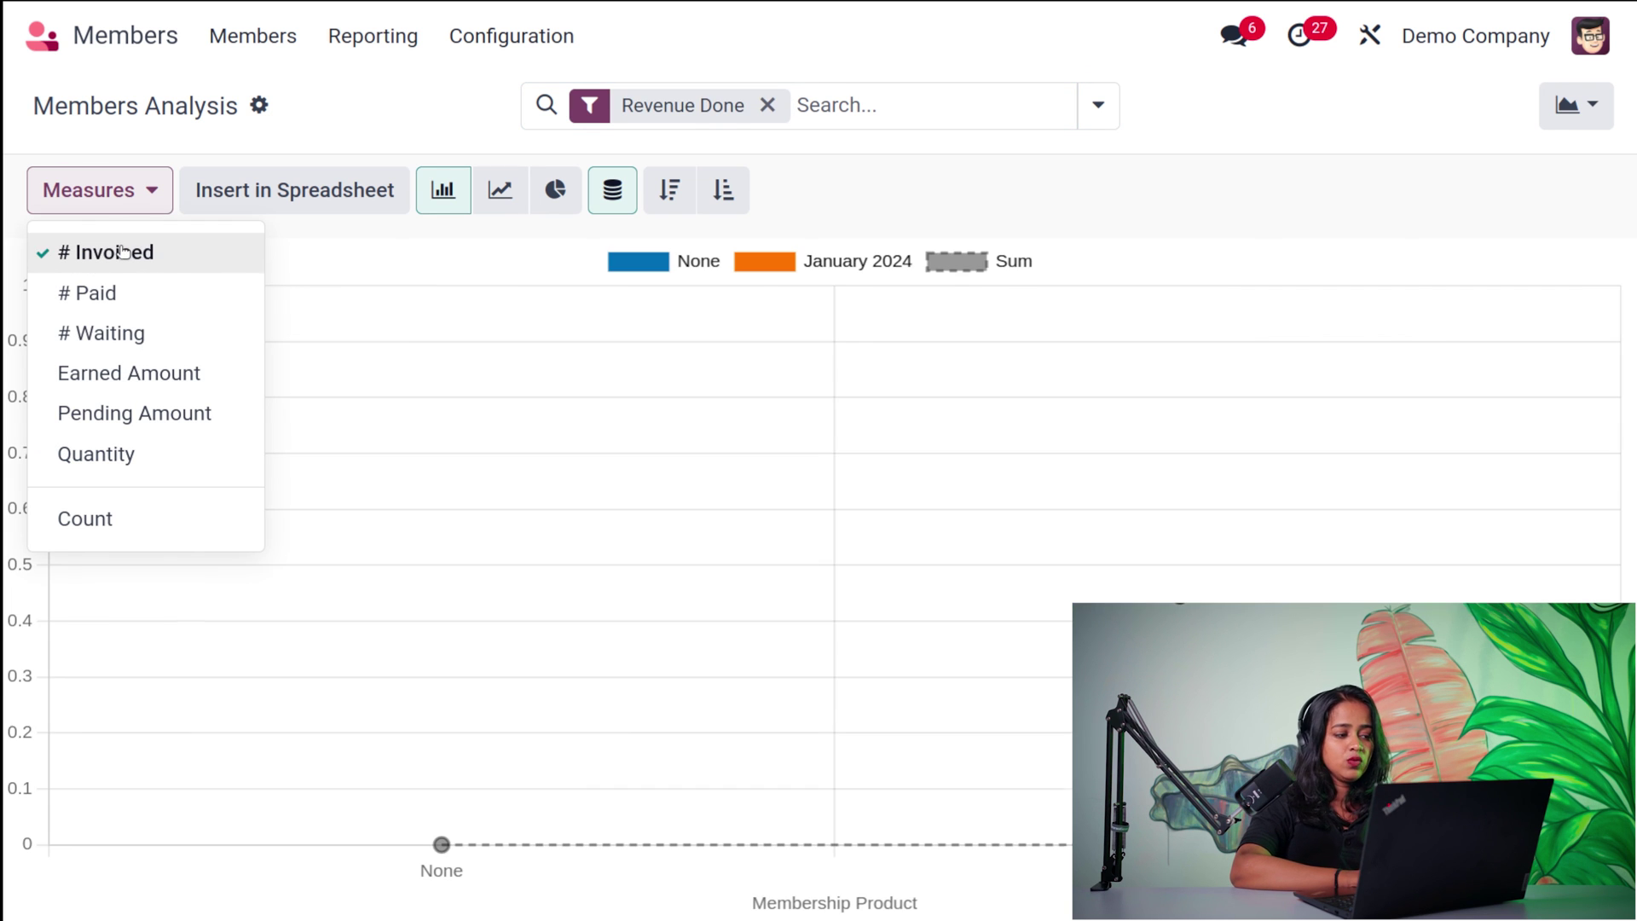
click(114, 292)
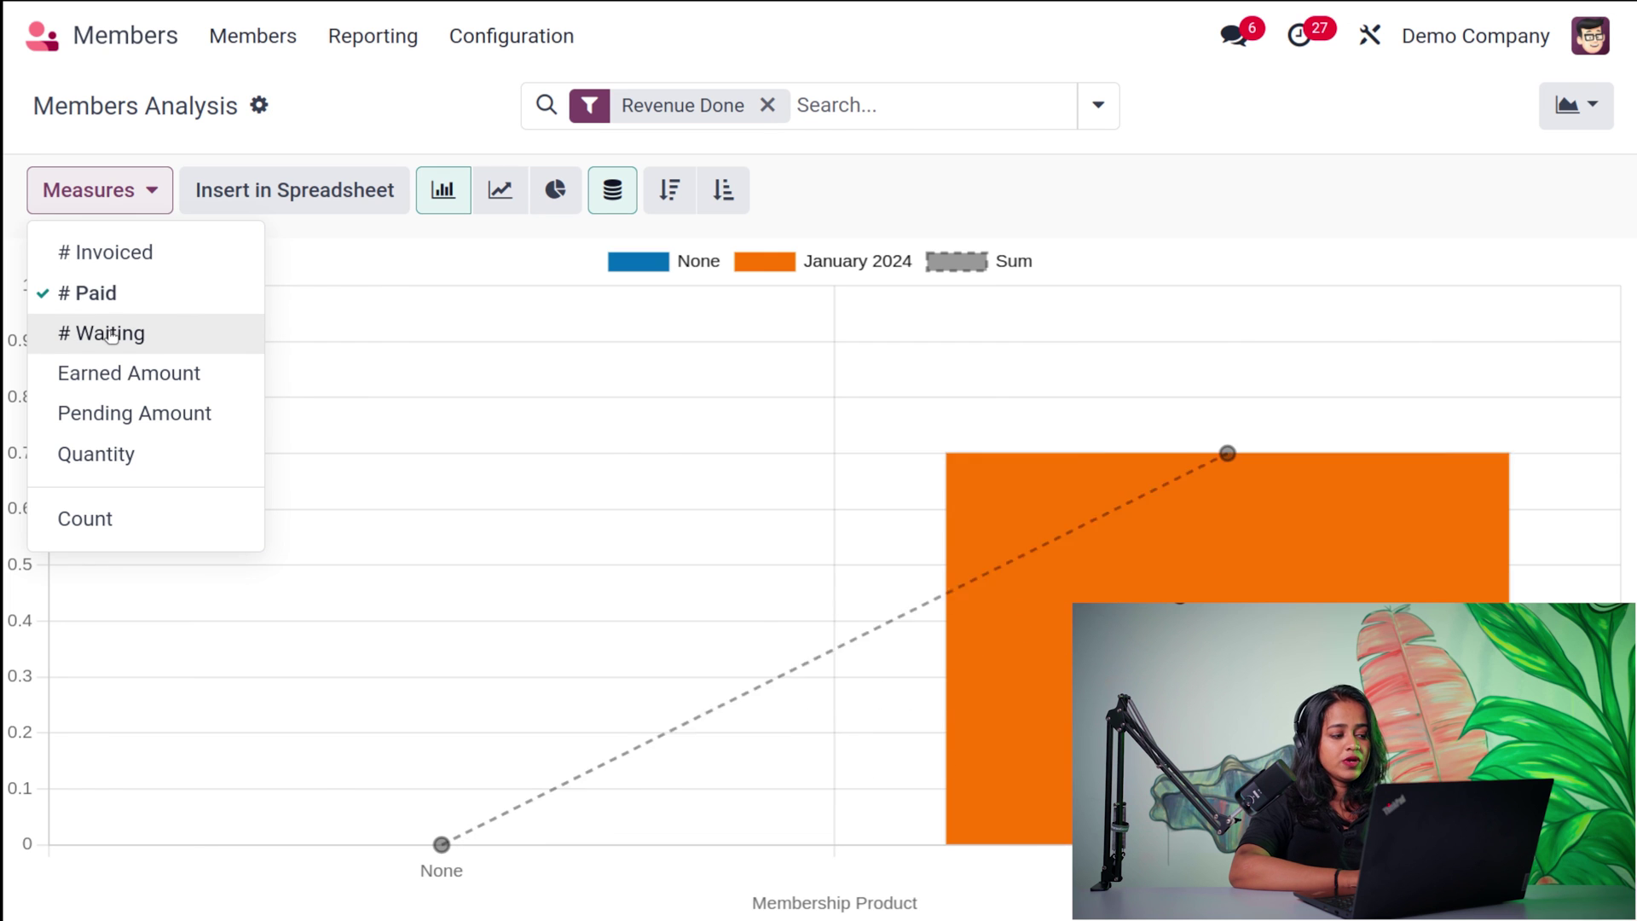
click(111, 334)
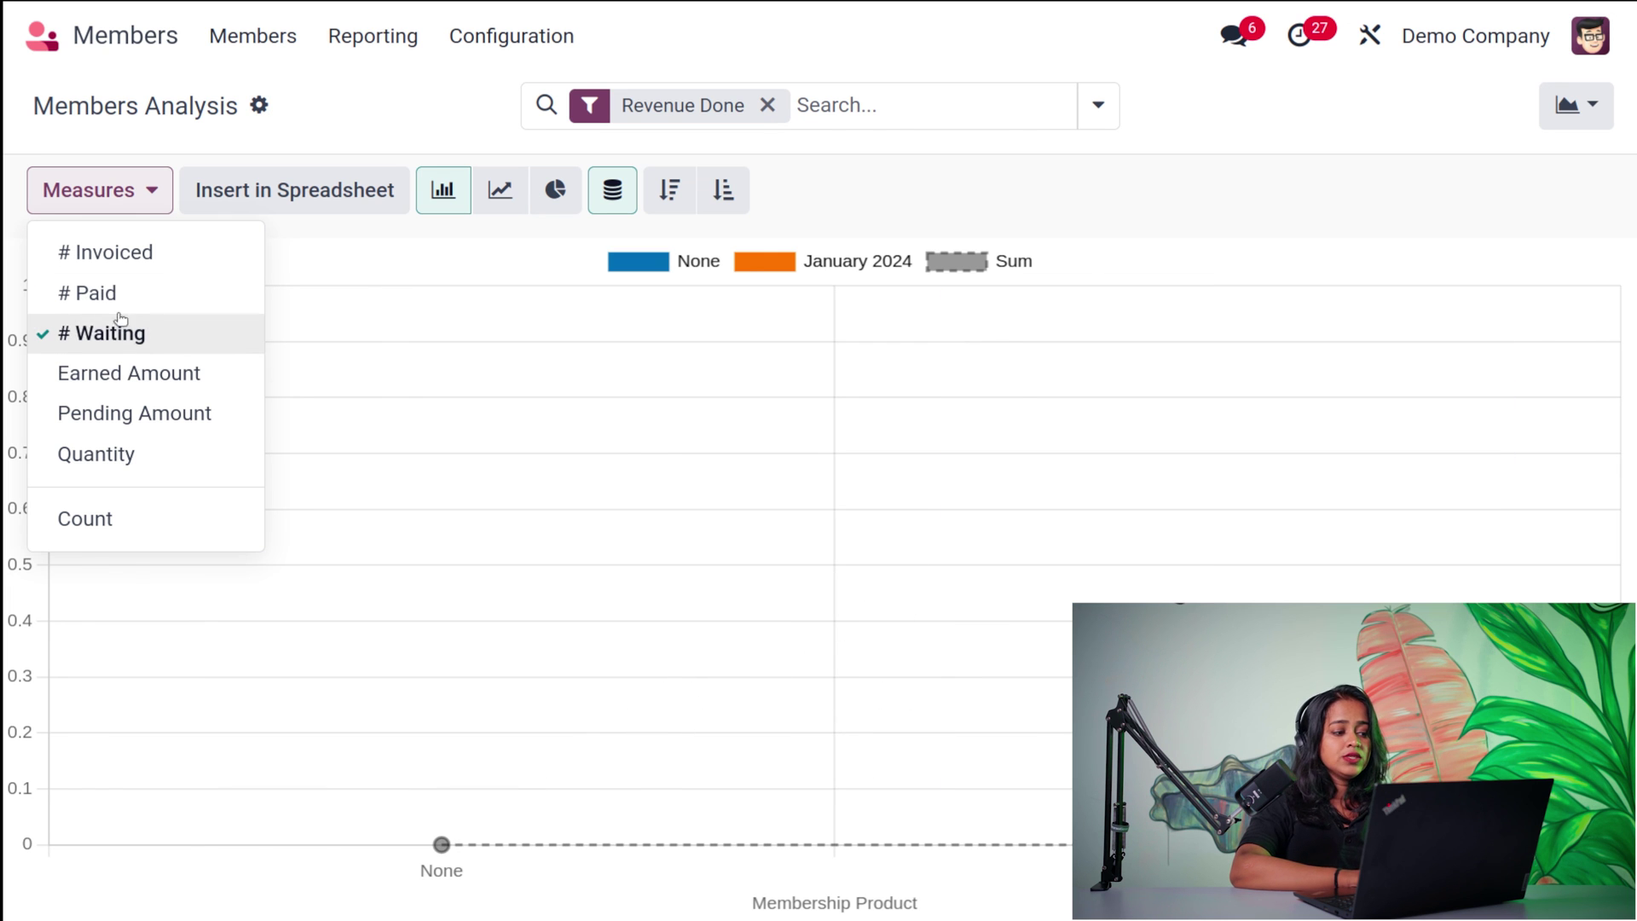
click(112, 291)
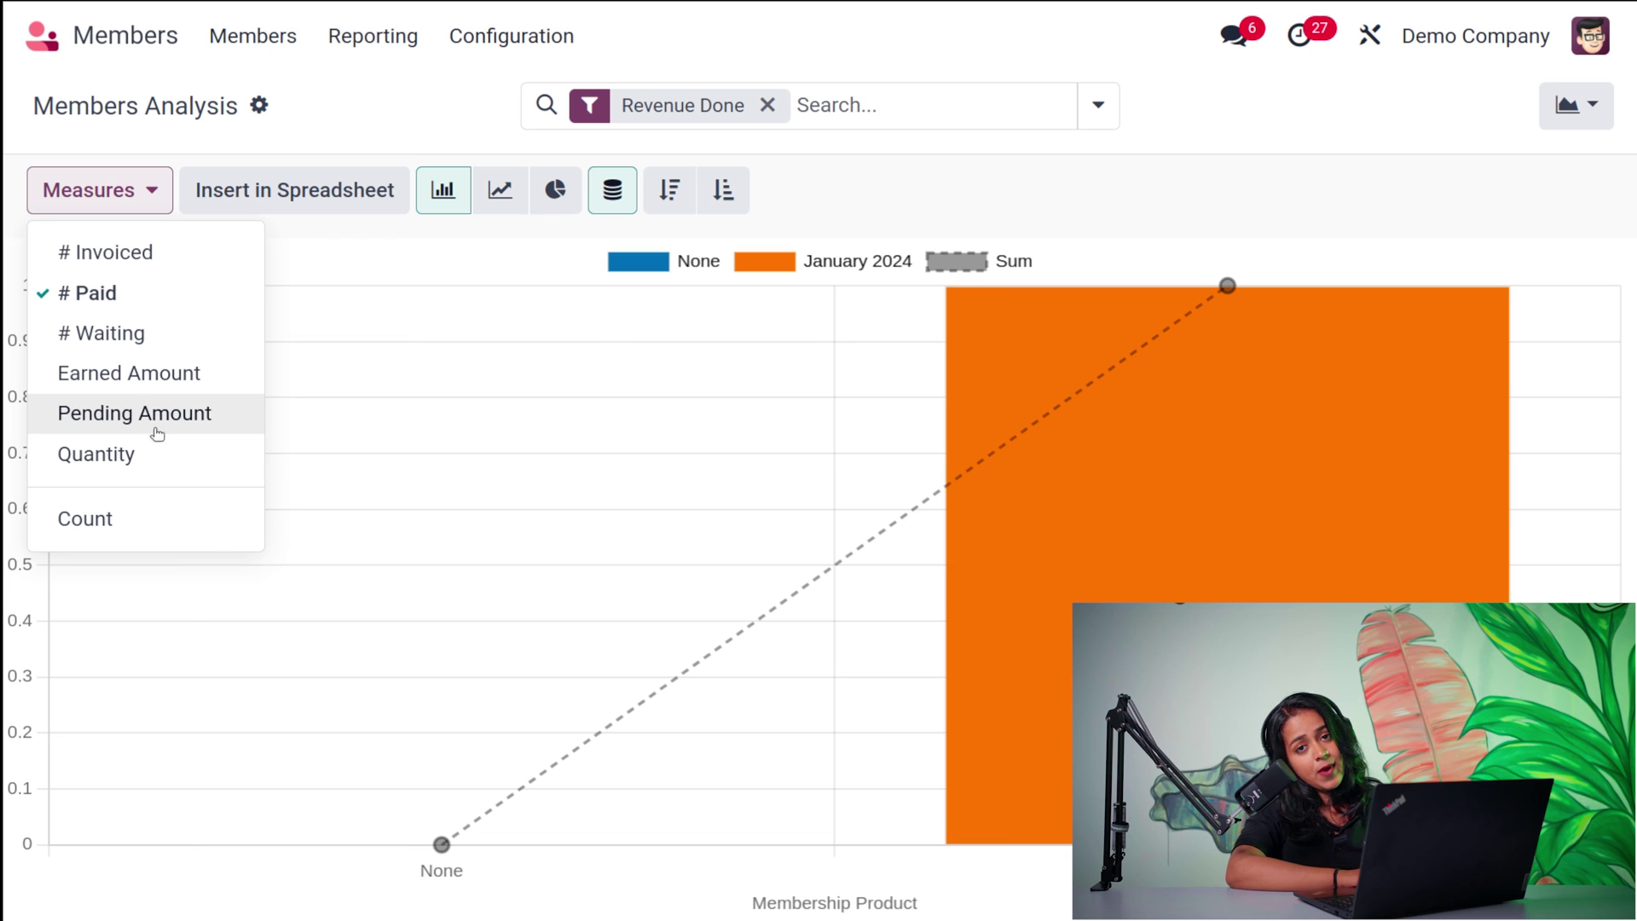
click(134, 519)
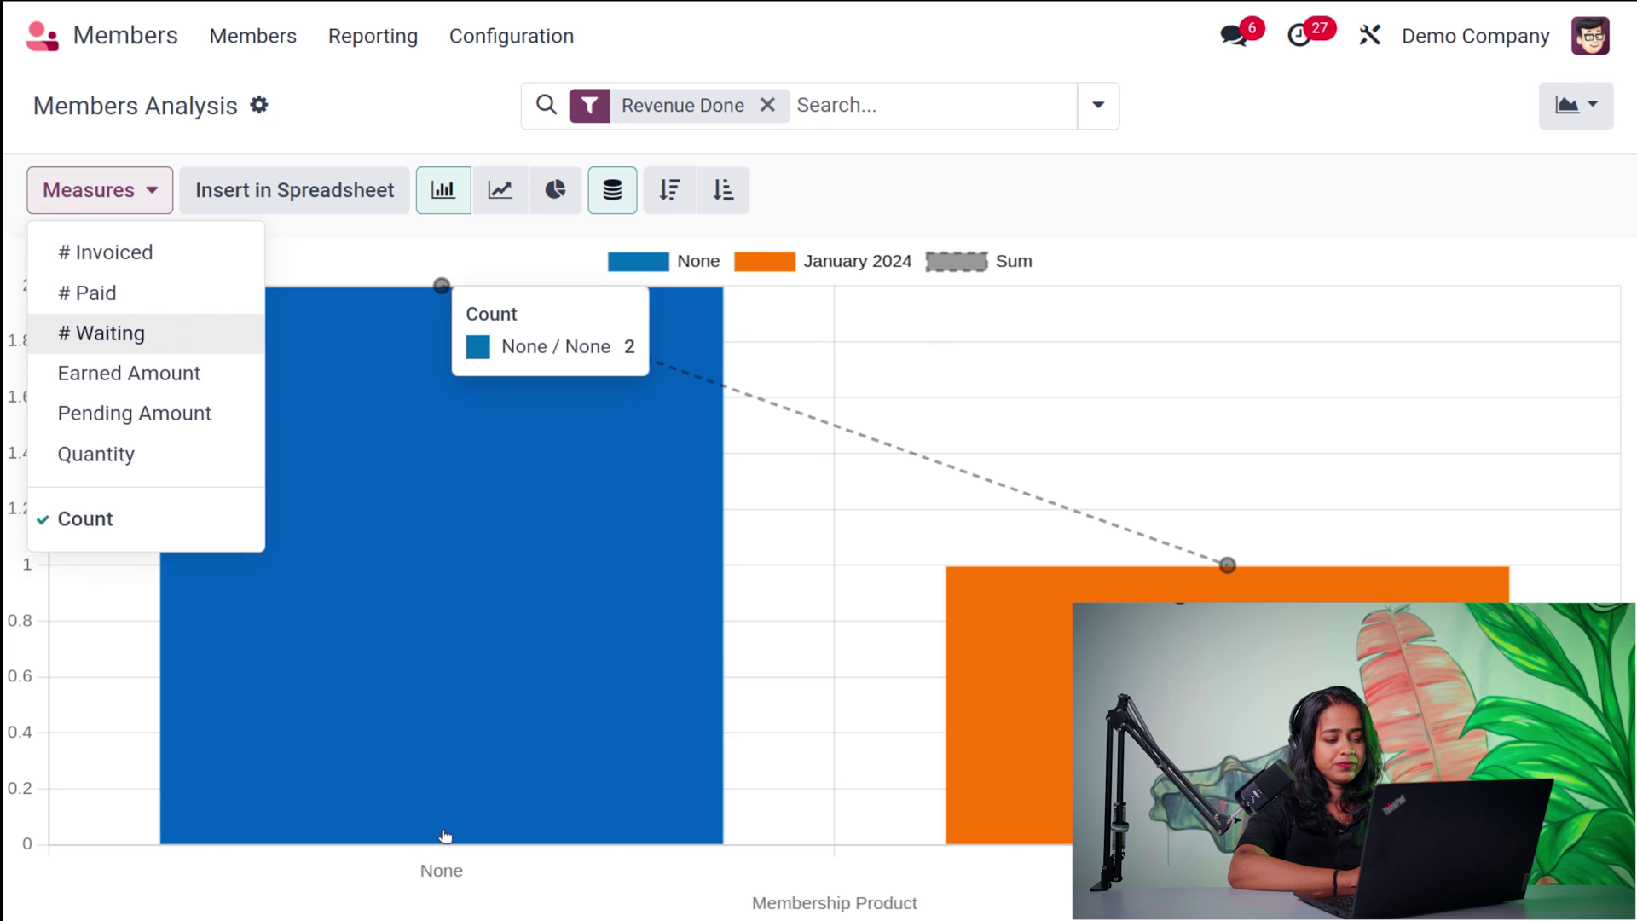
click(463, 906)
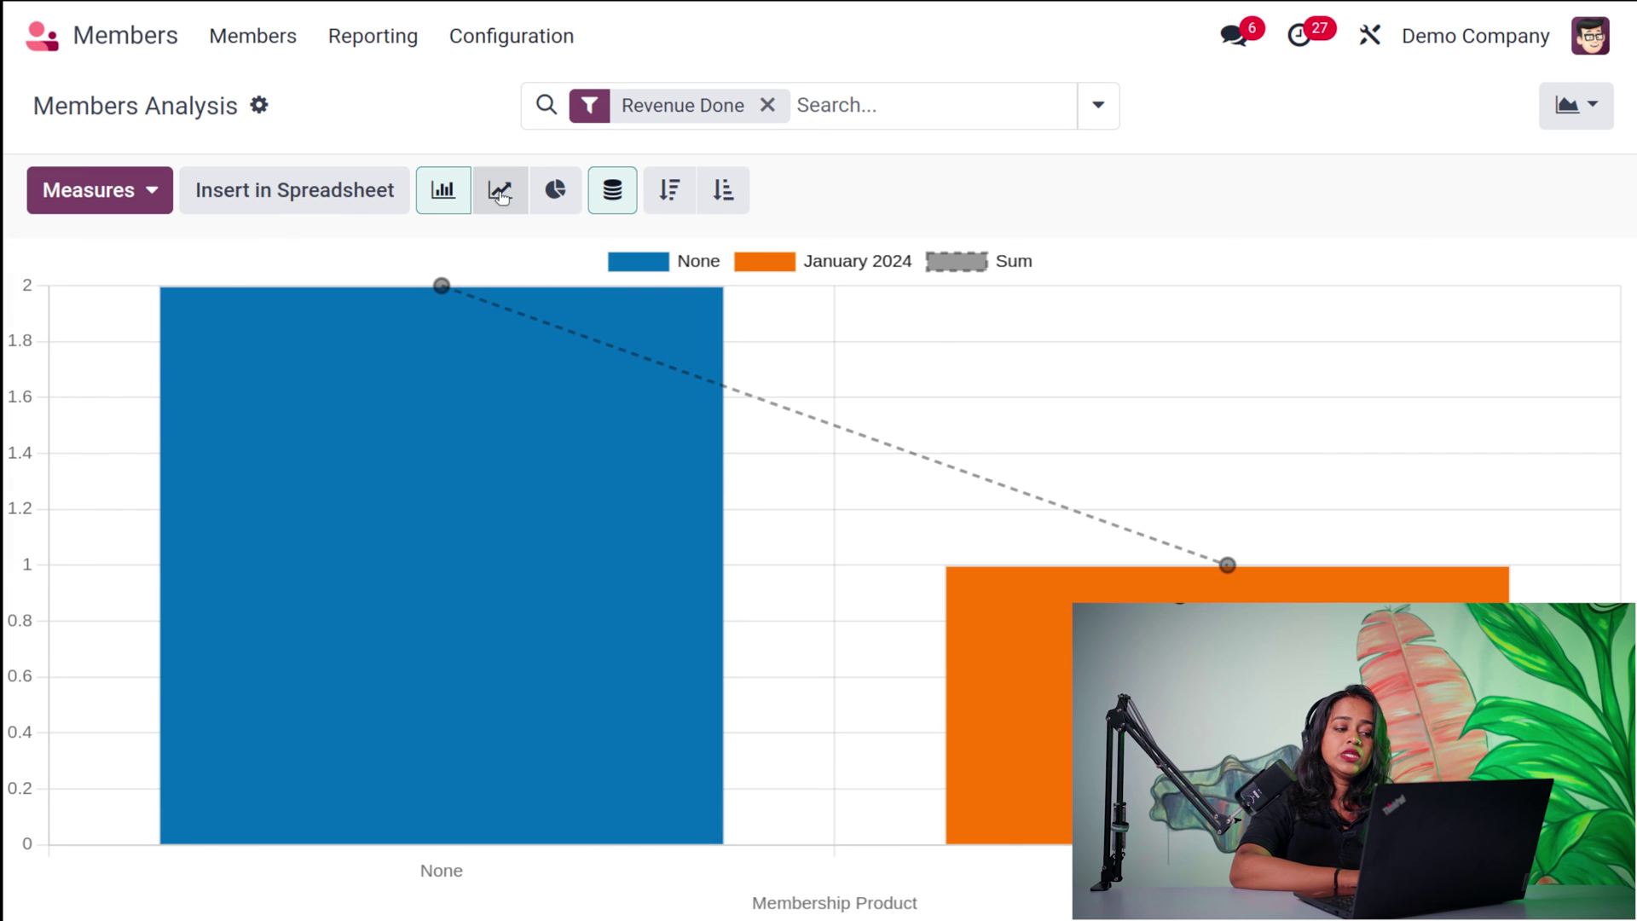
View the members analysis as a line chart and a pie chart, and switch the report to the Pivot view
click(500, 193)
click(556, 192)
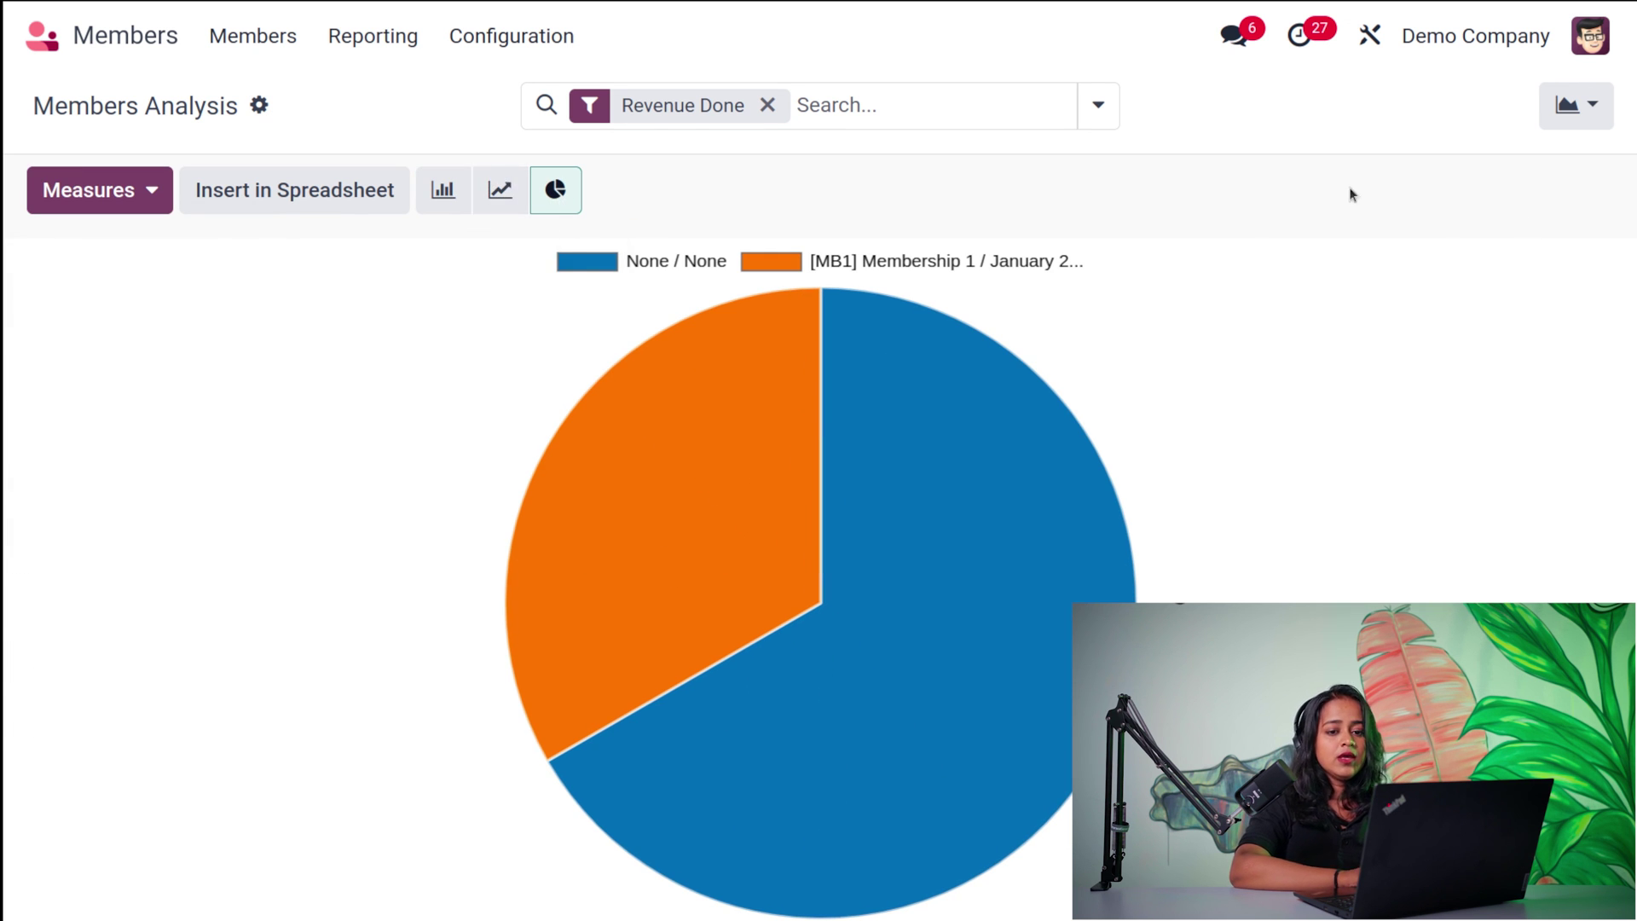
click(1569, 105)
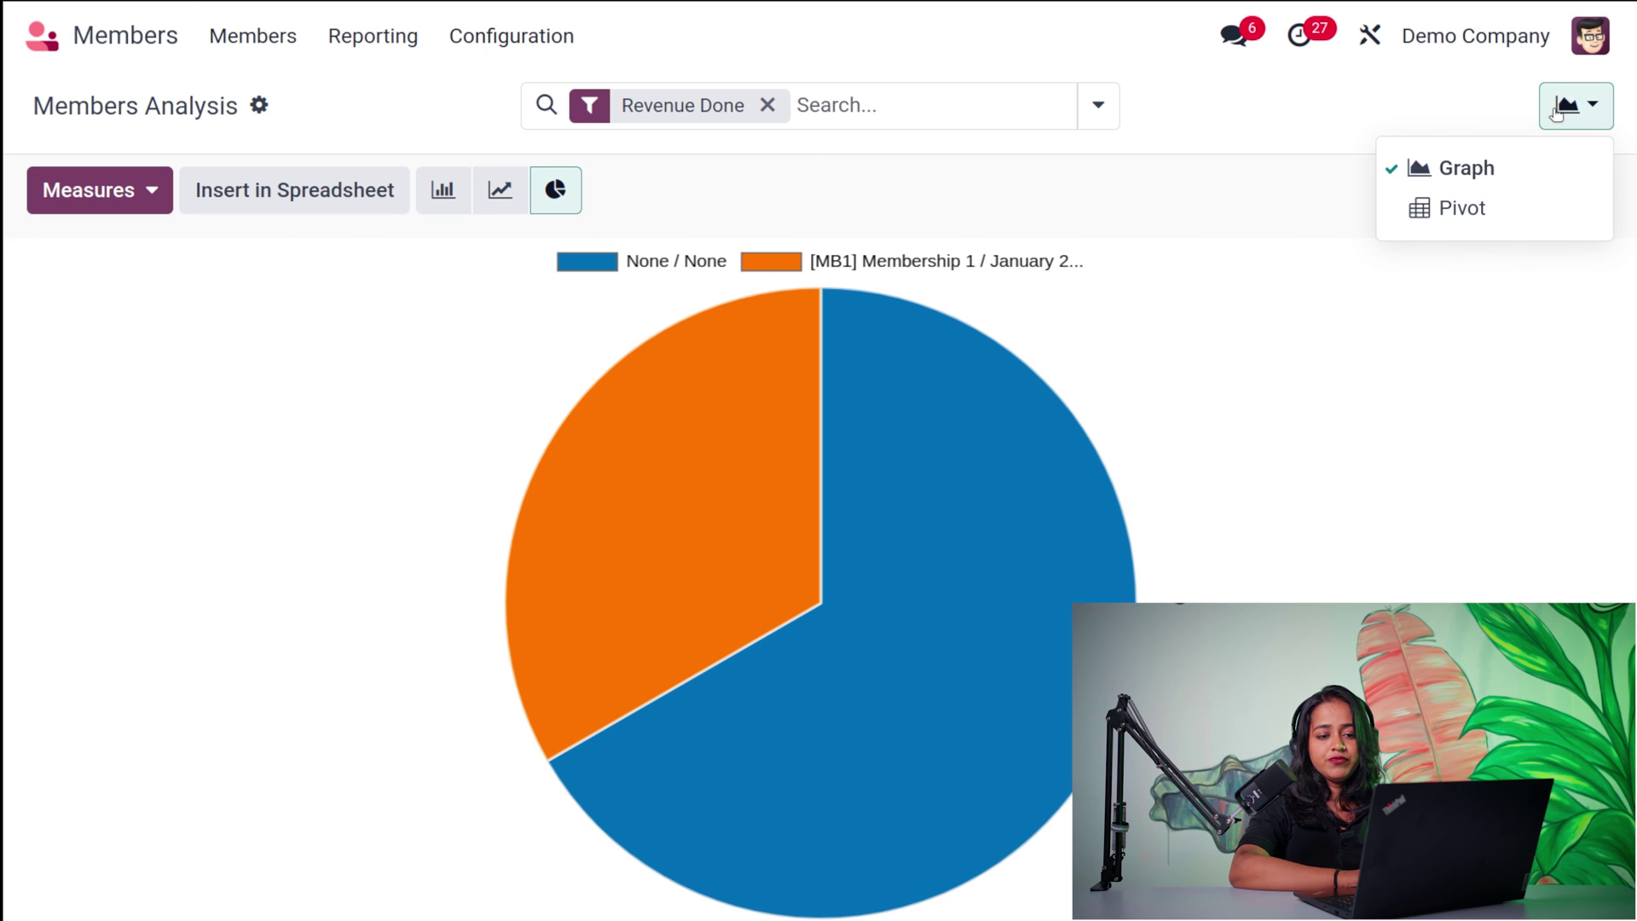
click(1412, 211)
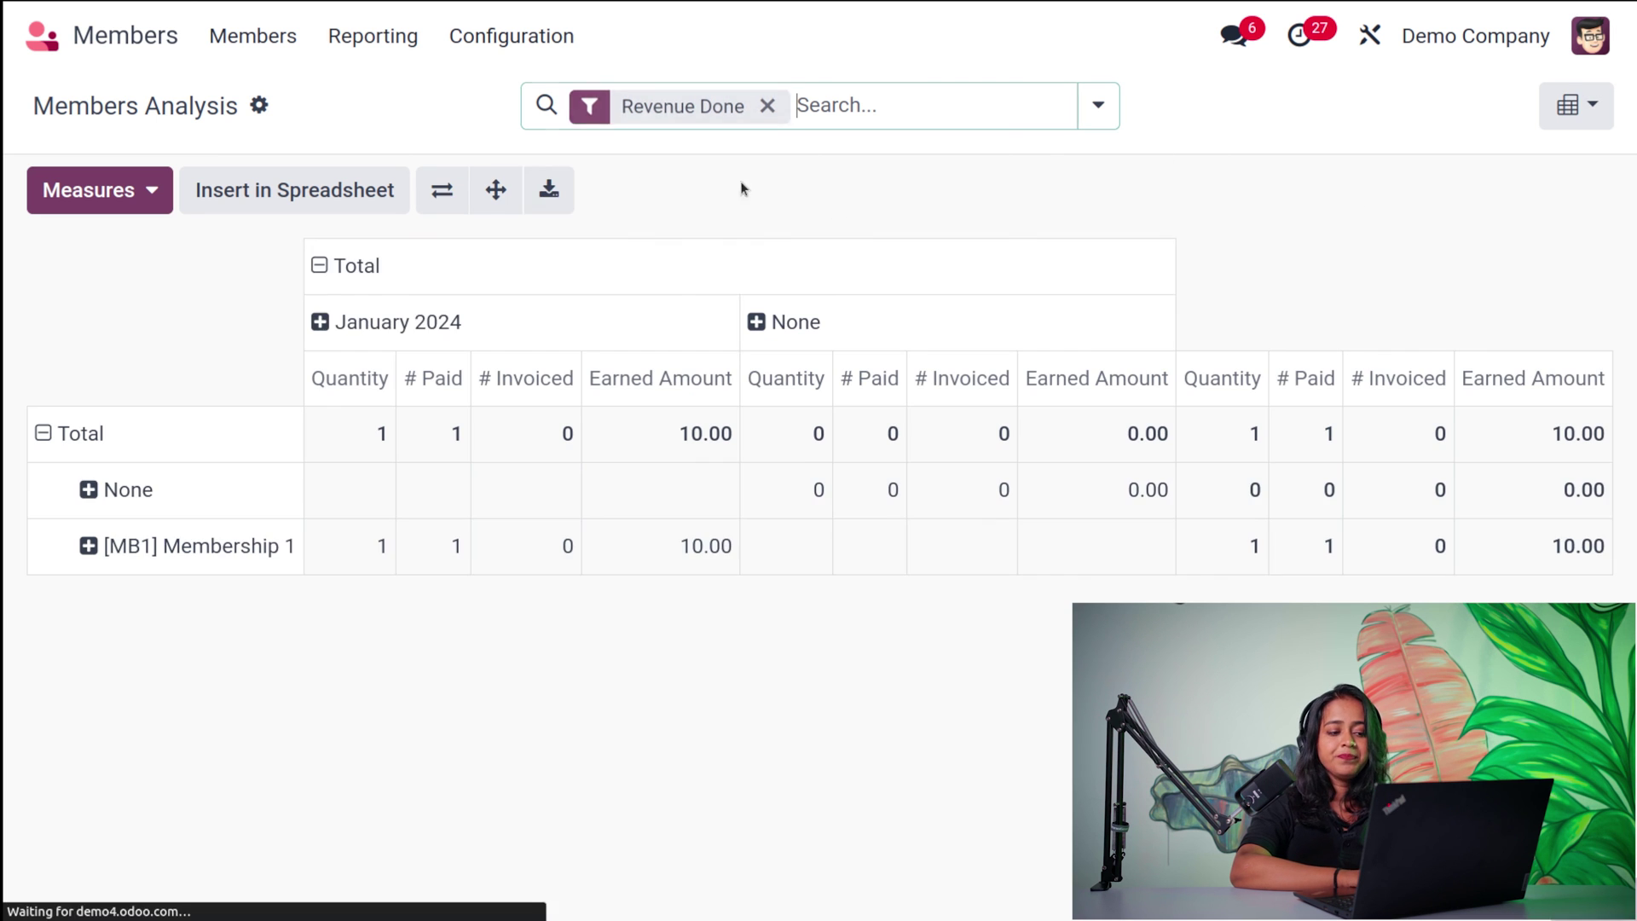